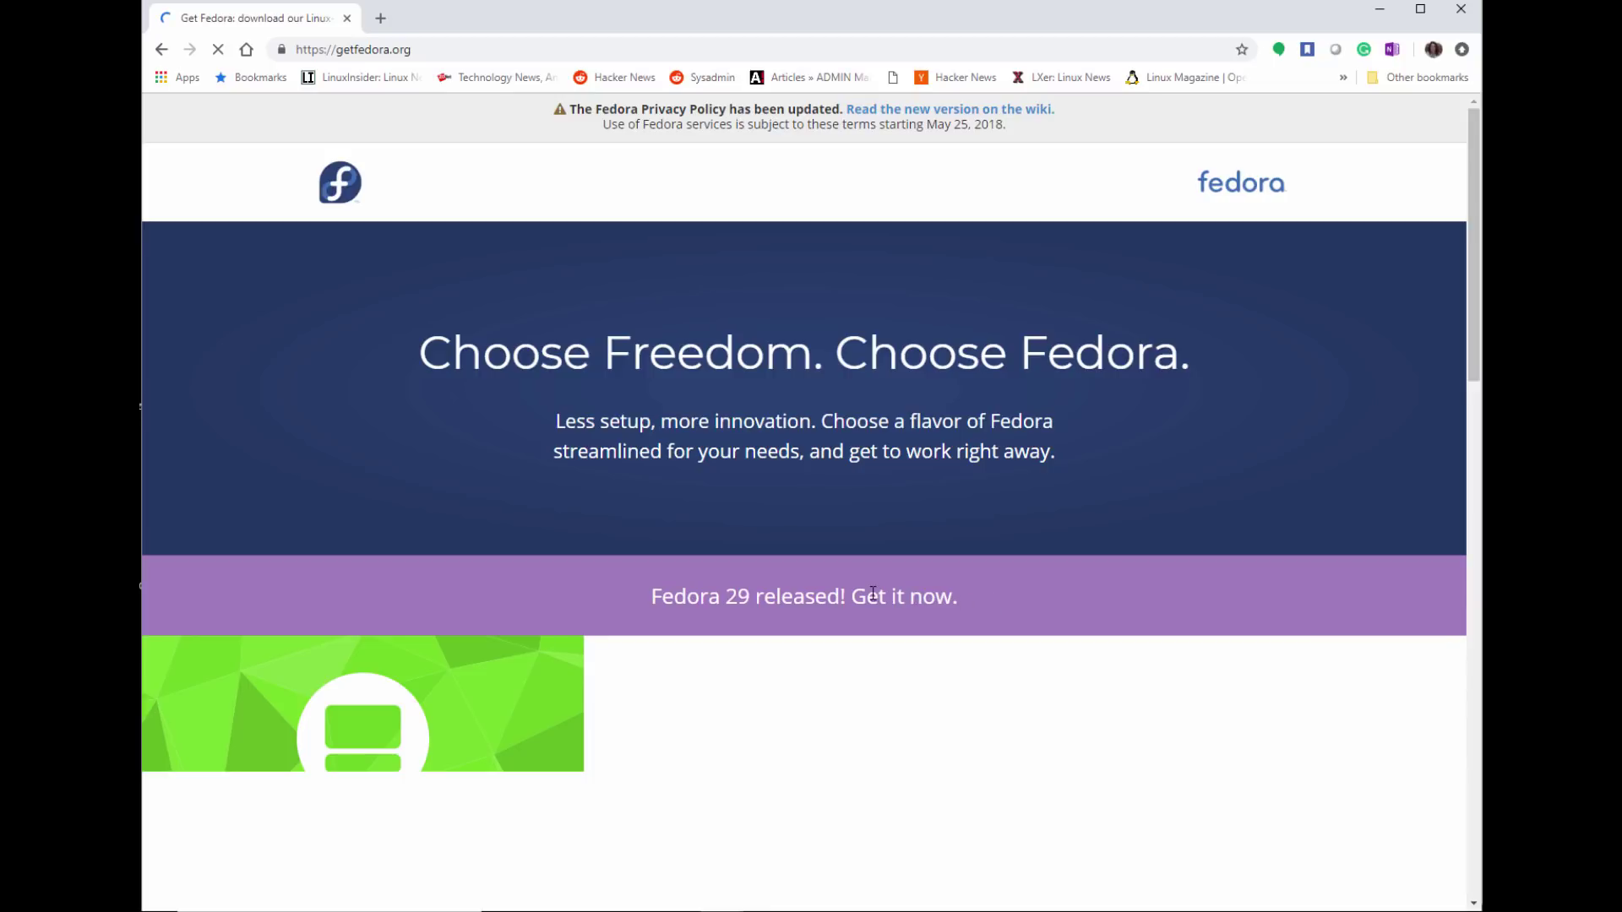
Select the 'Fedora 29 released! Get it now.' banner text on getfedora.org
drag(960, 596, 758, 593)
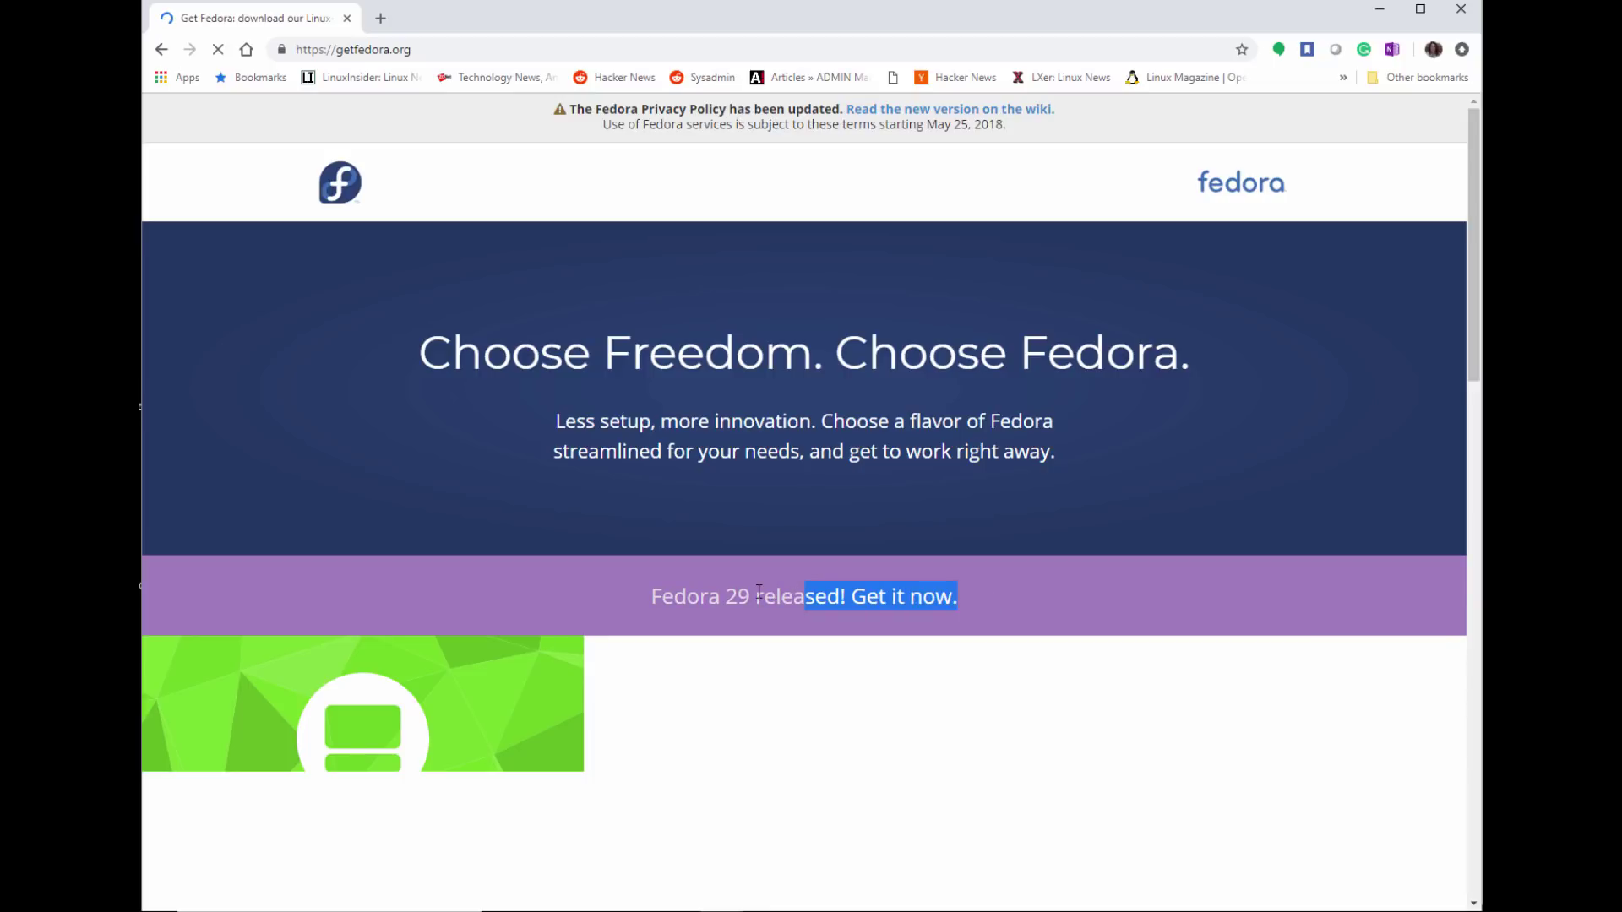
drag(758, 592, 637, 591)
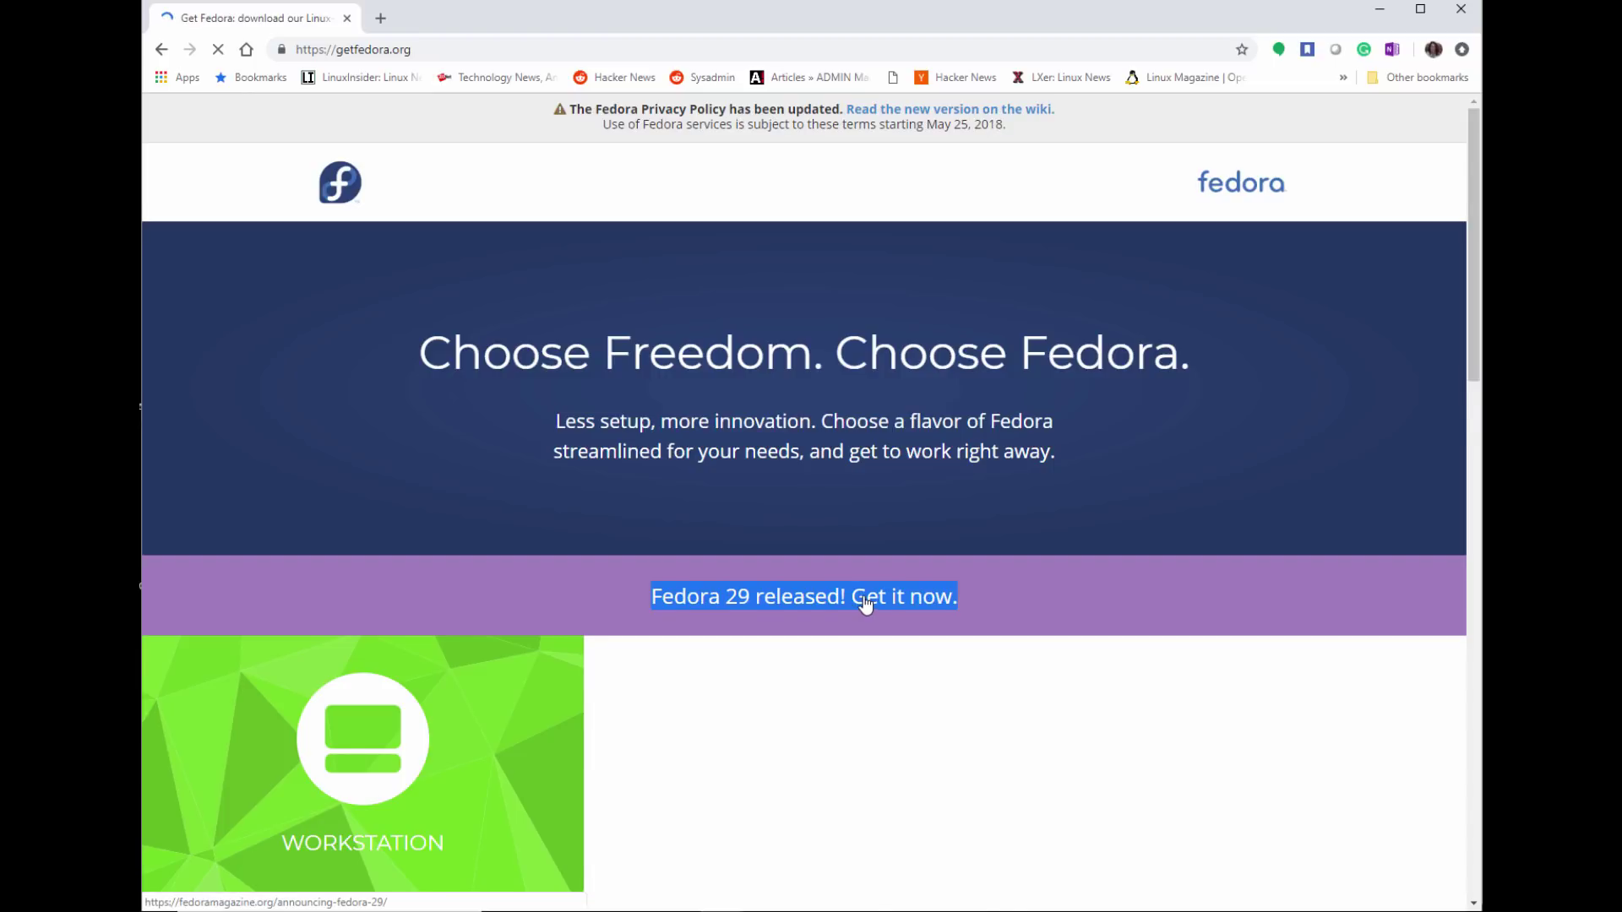
scroll(862, 605, down, 3)
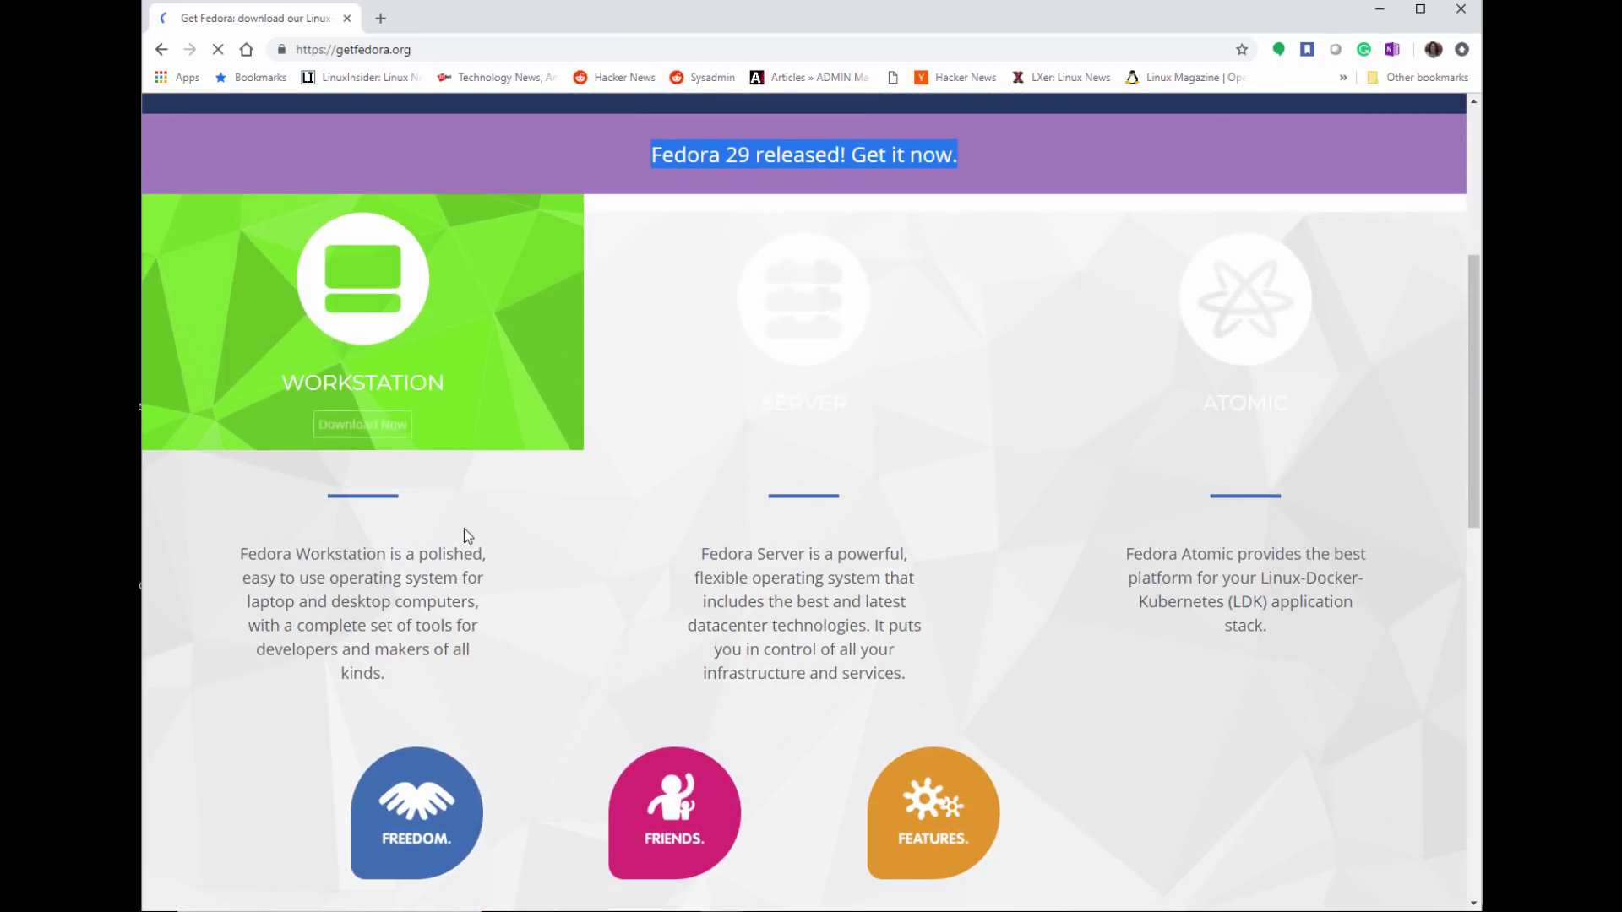
scroll(855, 543, up, 2)
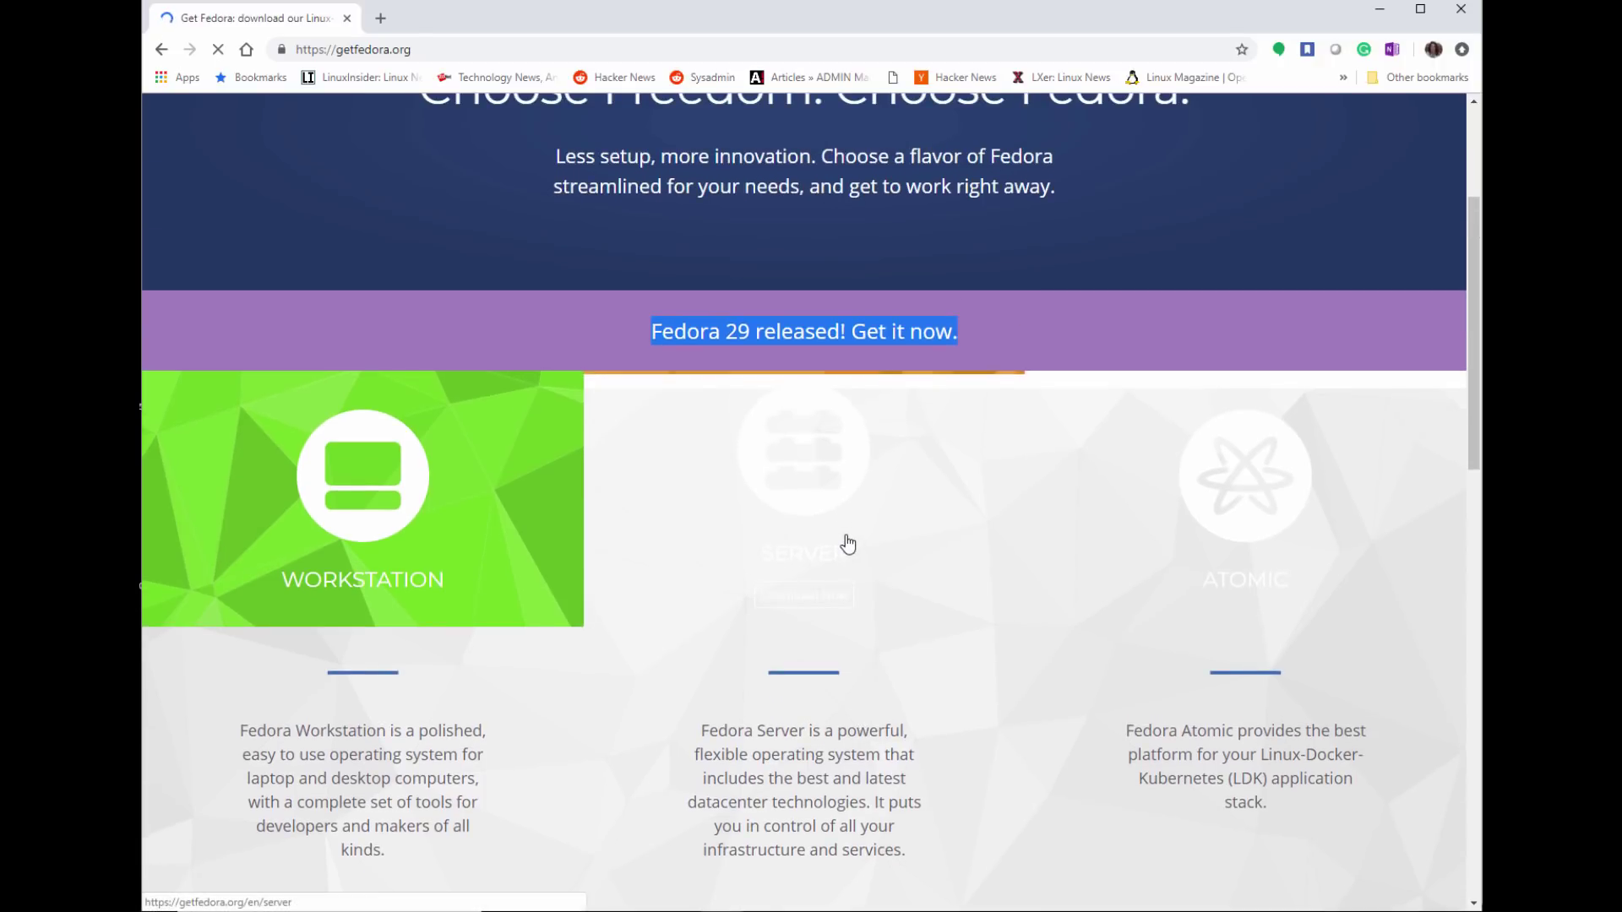
scroll(847, 543, down, 3)
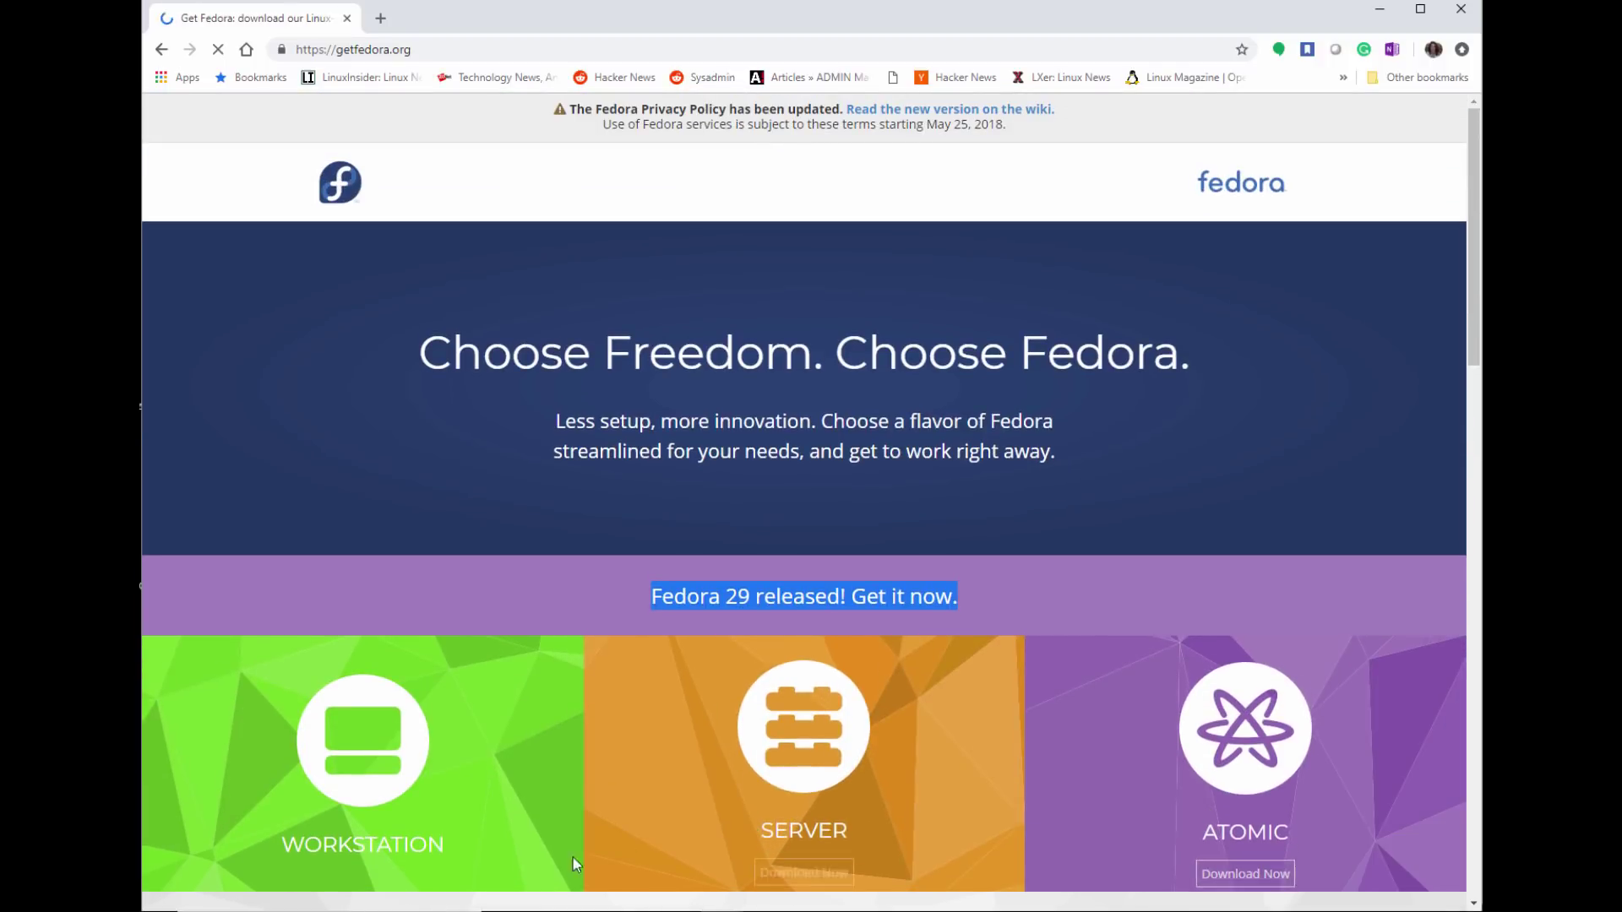
scroll(376, 636, down, 2)
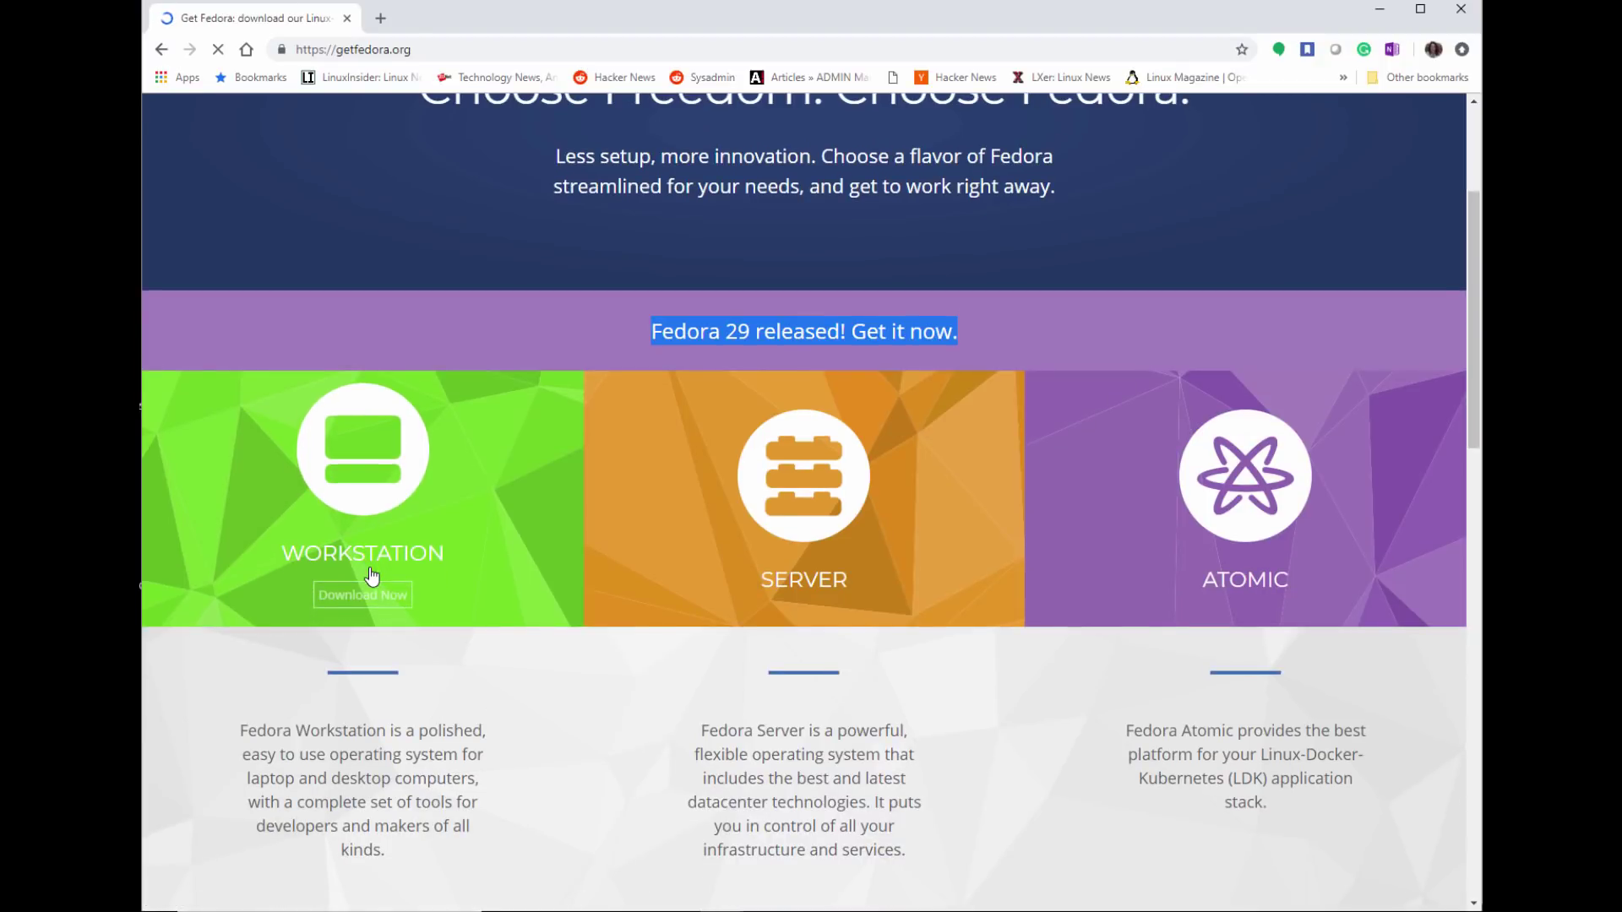
mouse_move(362, 761)
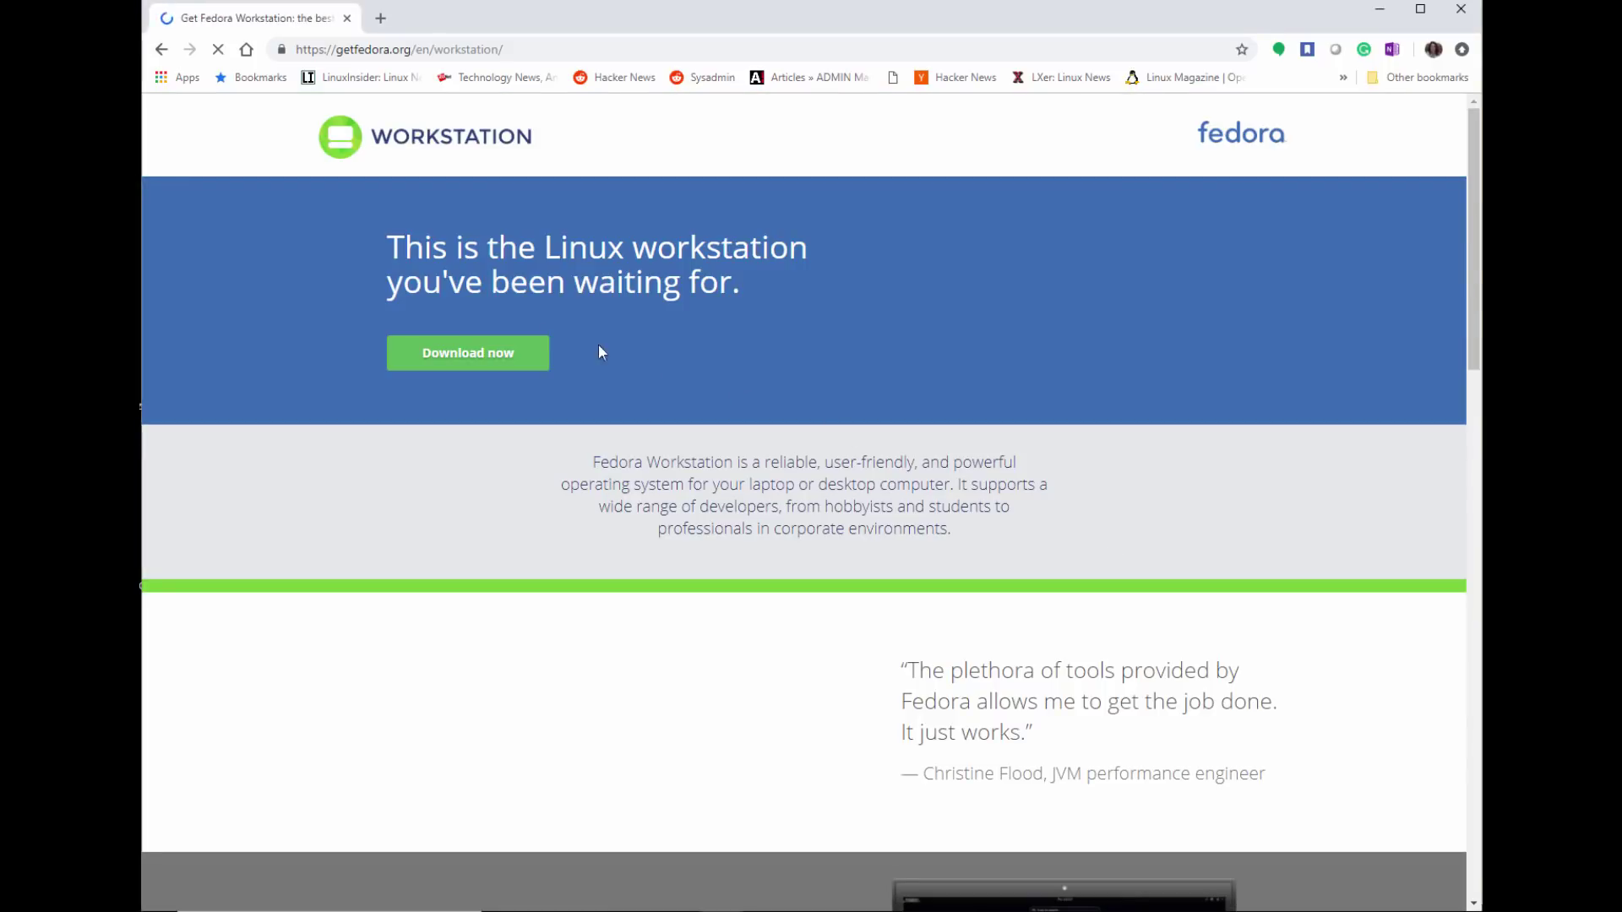
Open the Fedora 29 Workstation download page from its 'Download now' button
click(454, 361)
click(505, 352)
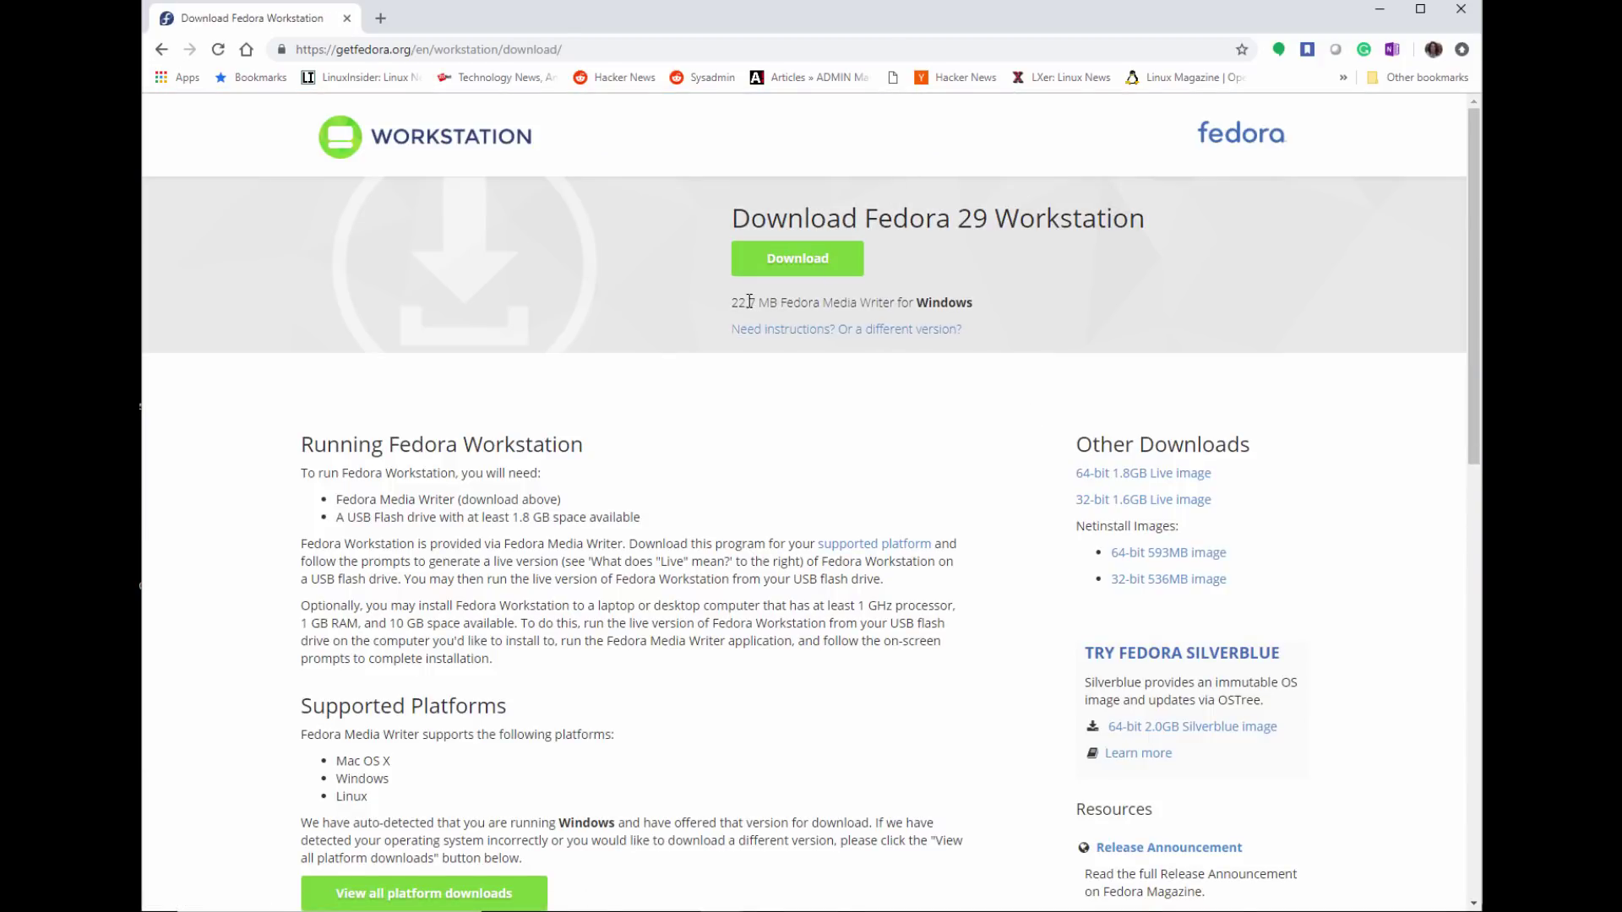
scroll(977, 344, down, 2)
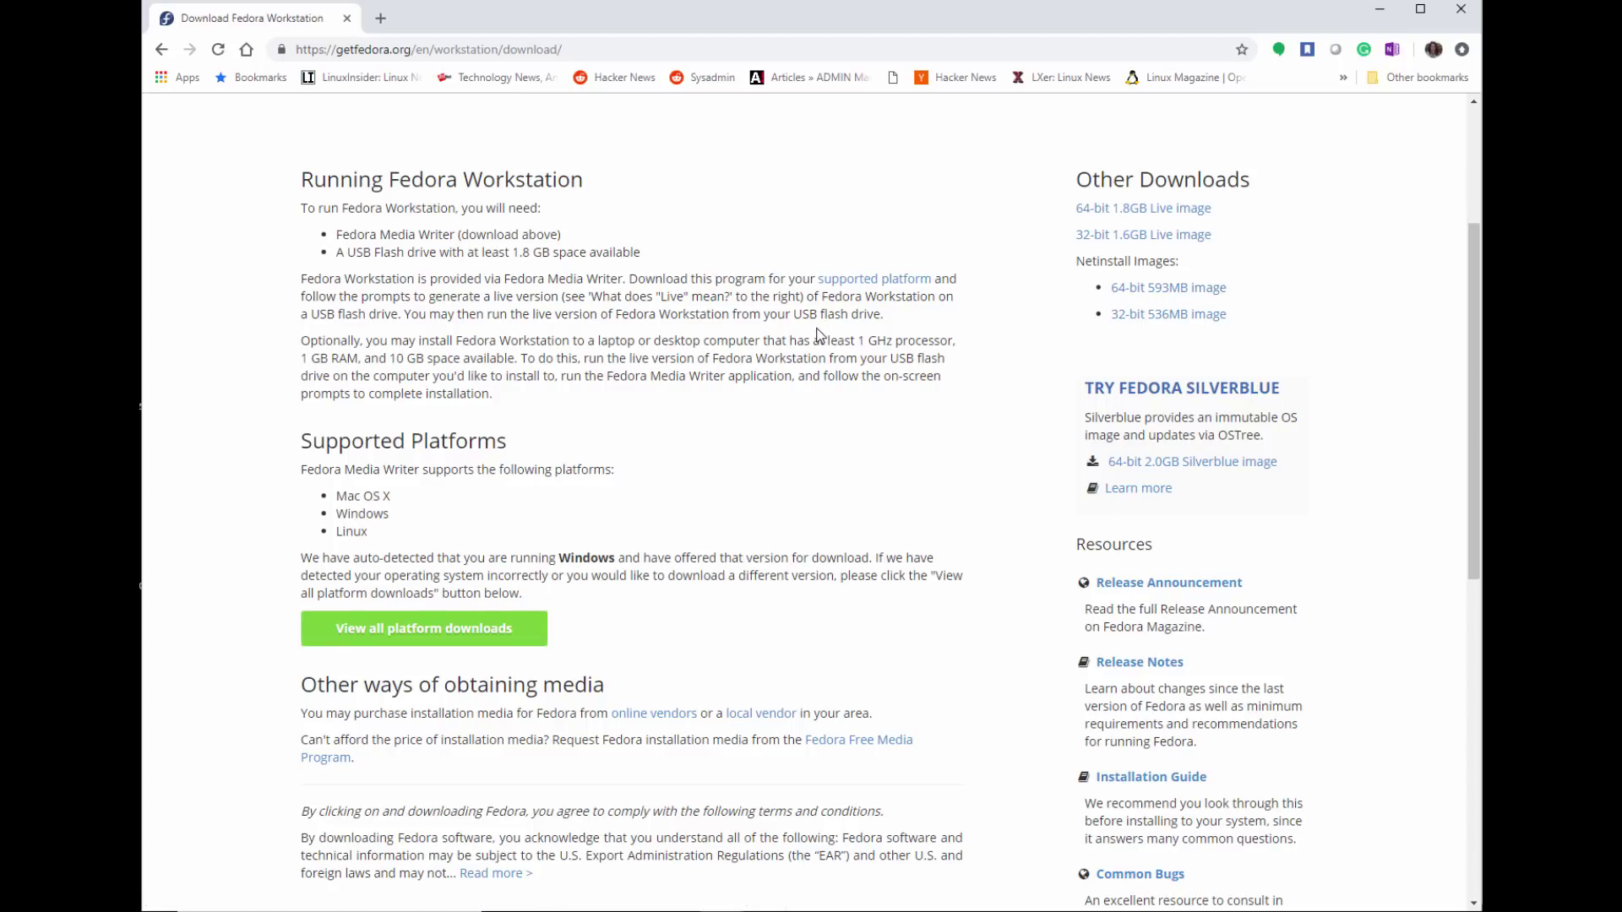
scroll(817, 335, down, 2)
scroll(816, 334, down, 2)
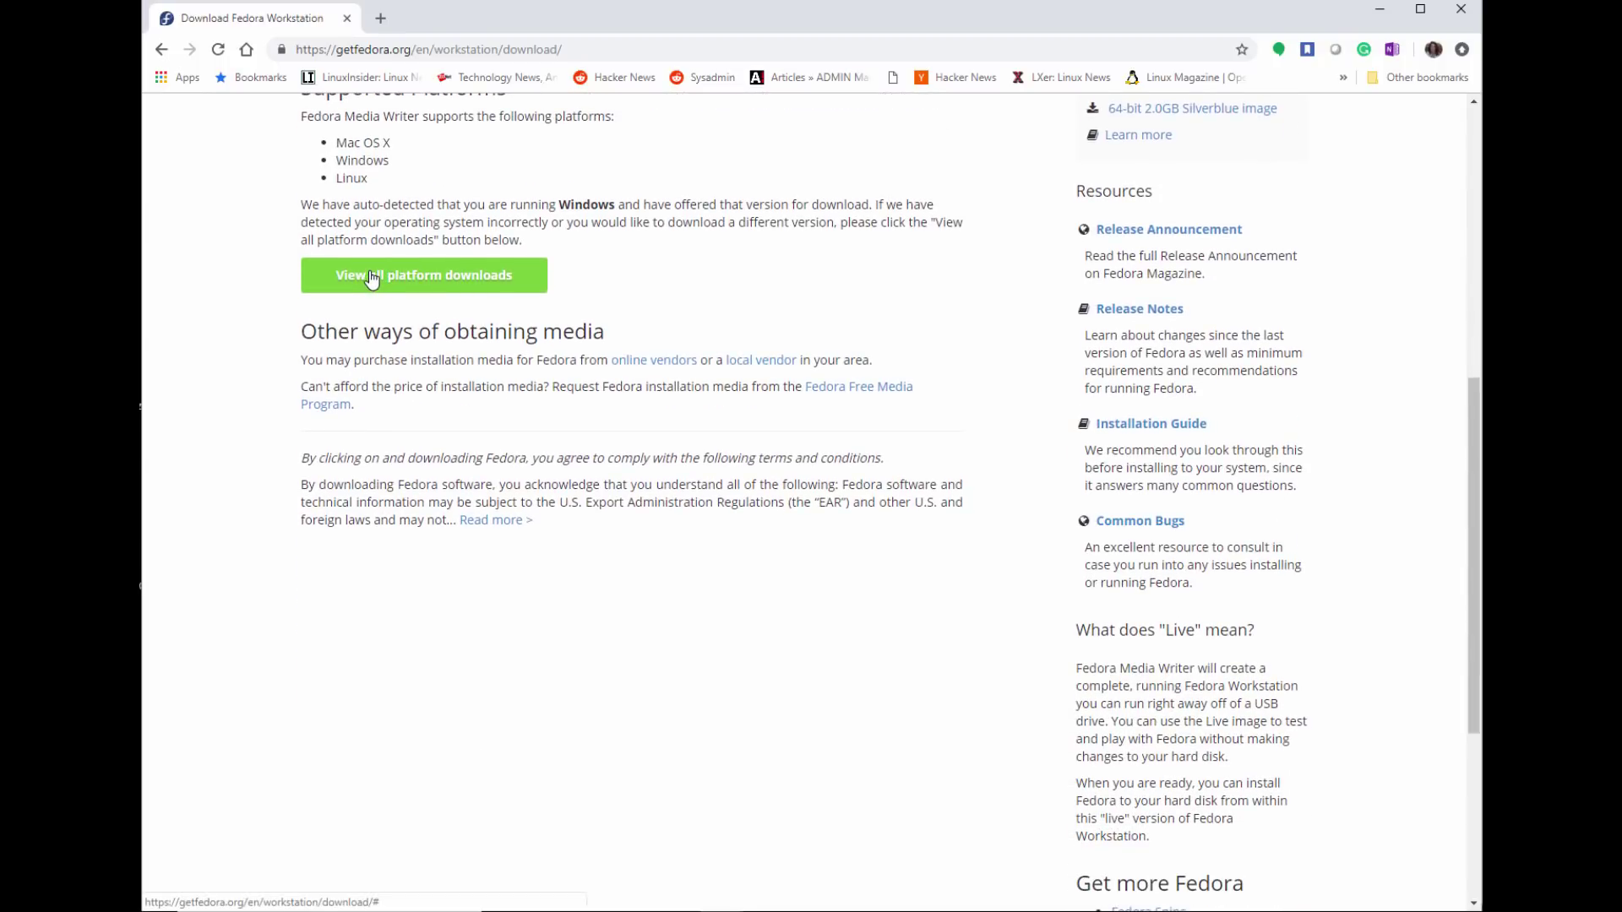
scroll(531, 262, up, 1)
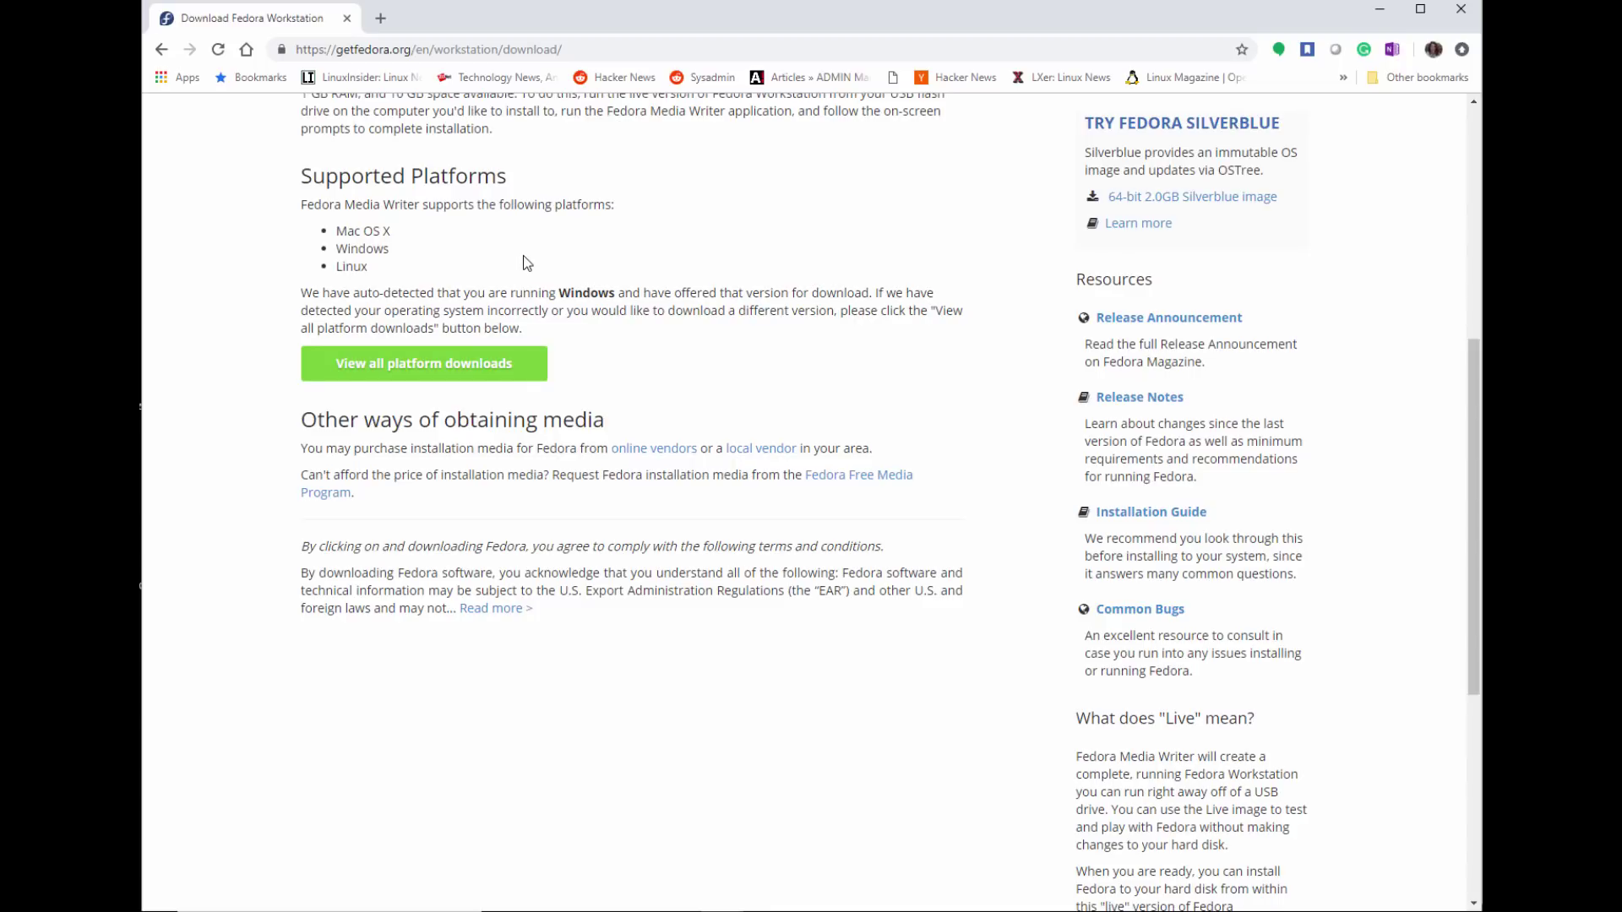
scroll(522, 262, up, 1)
scroll(523, 262, up, 2)
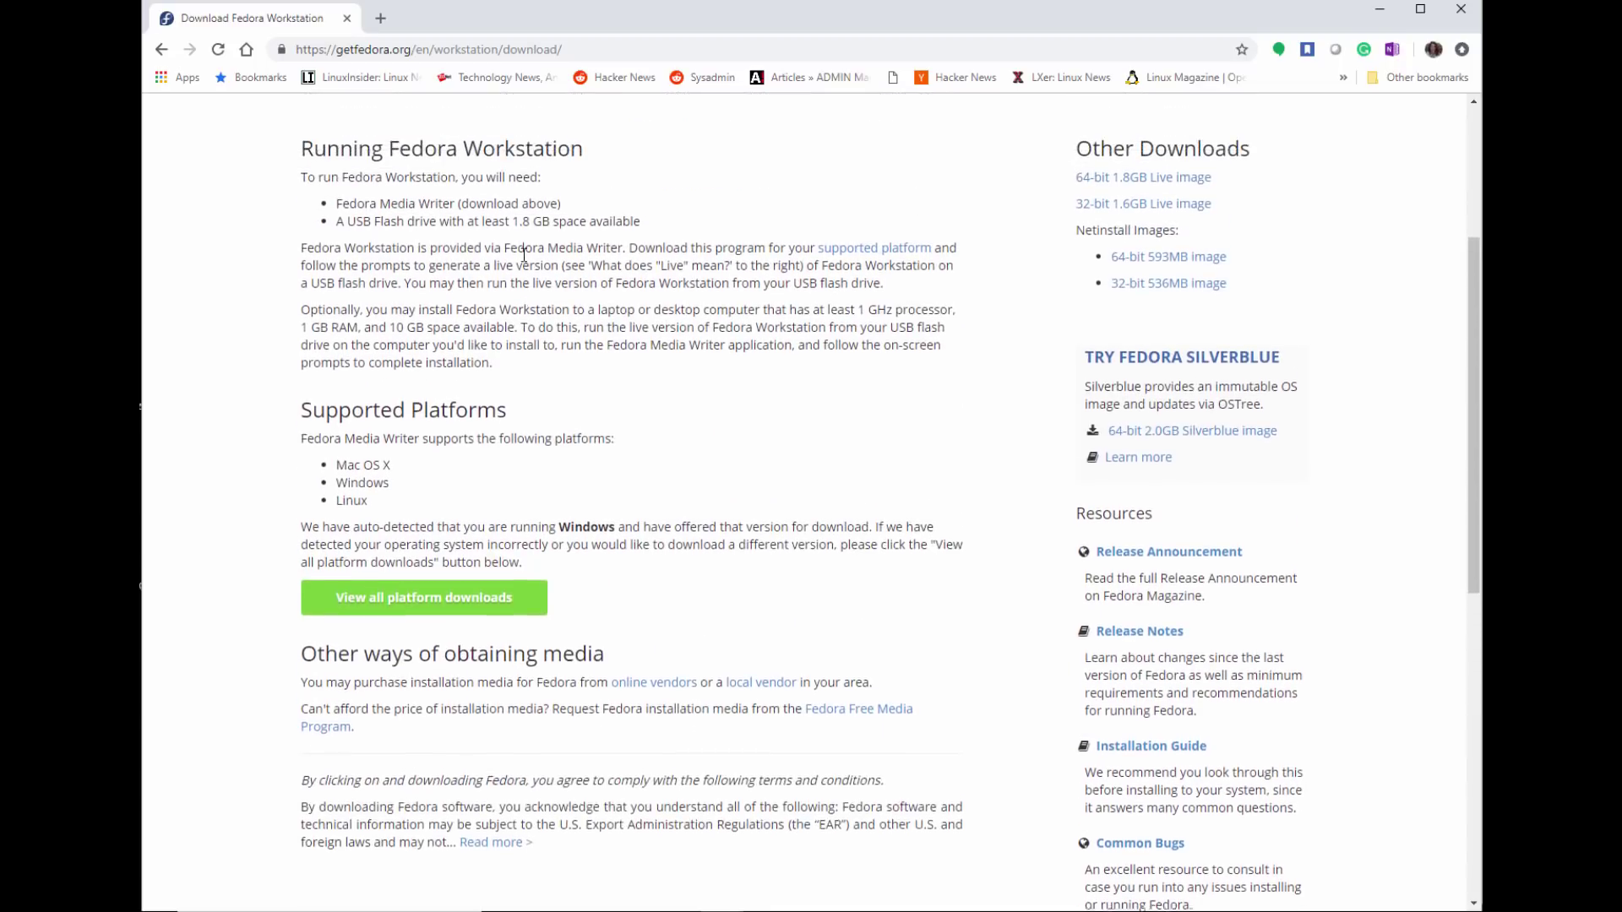
scroll(523, 262, up, 1)
scroll(523, 255, up, 2)
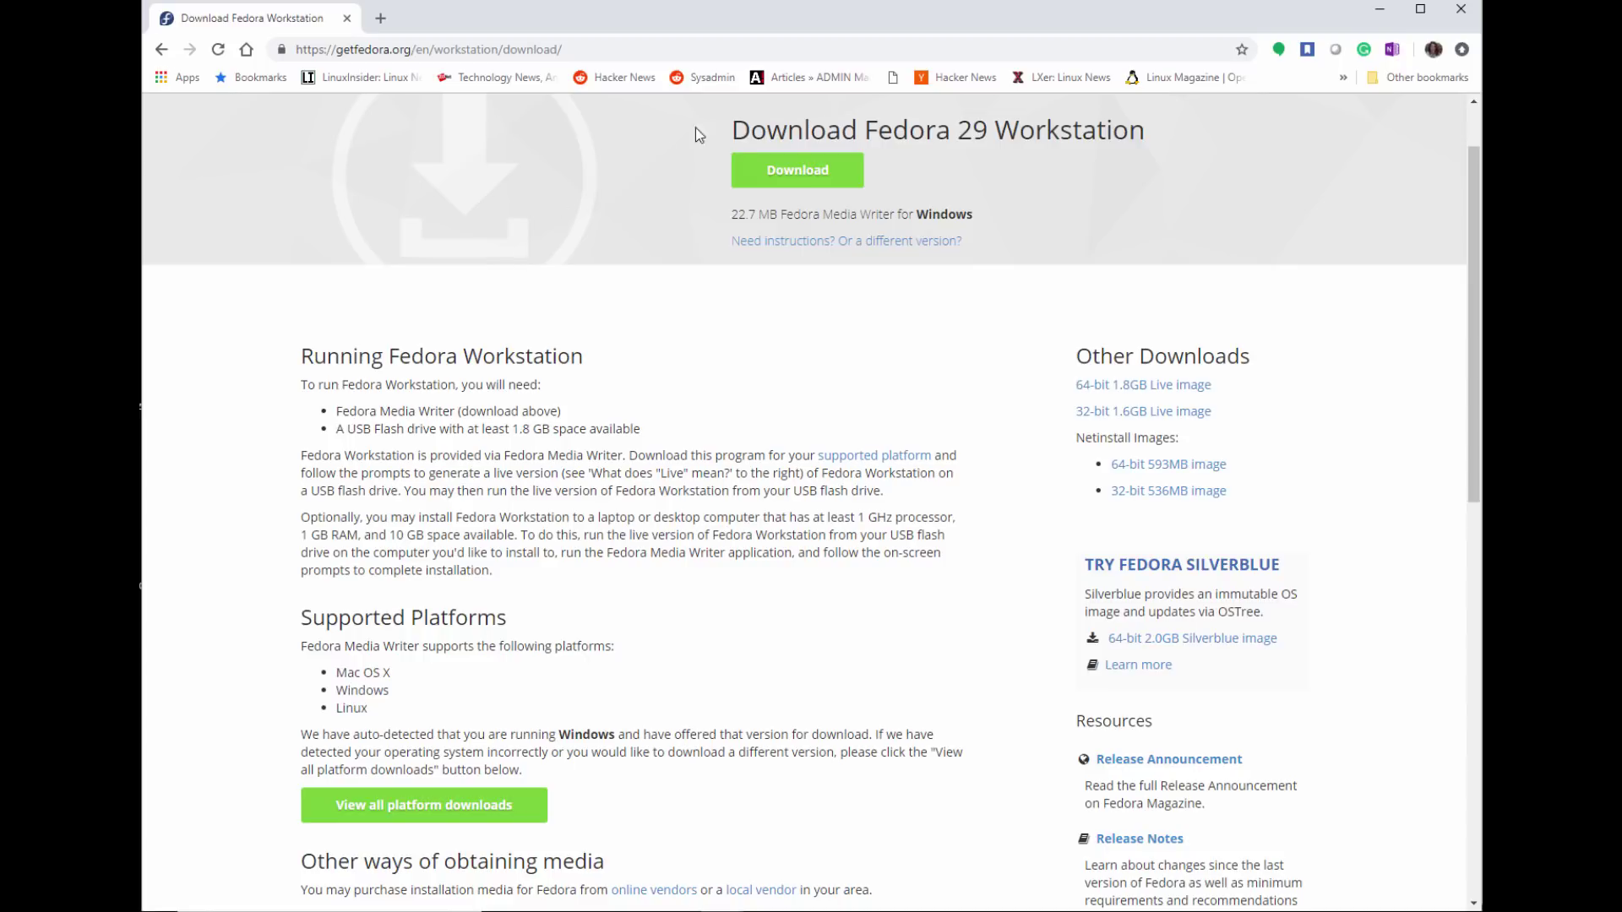
Download the 22.7 MB Fedora Media Writer for Windows and show all platform downloads
click(810, 176)
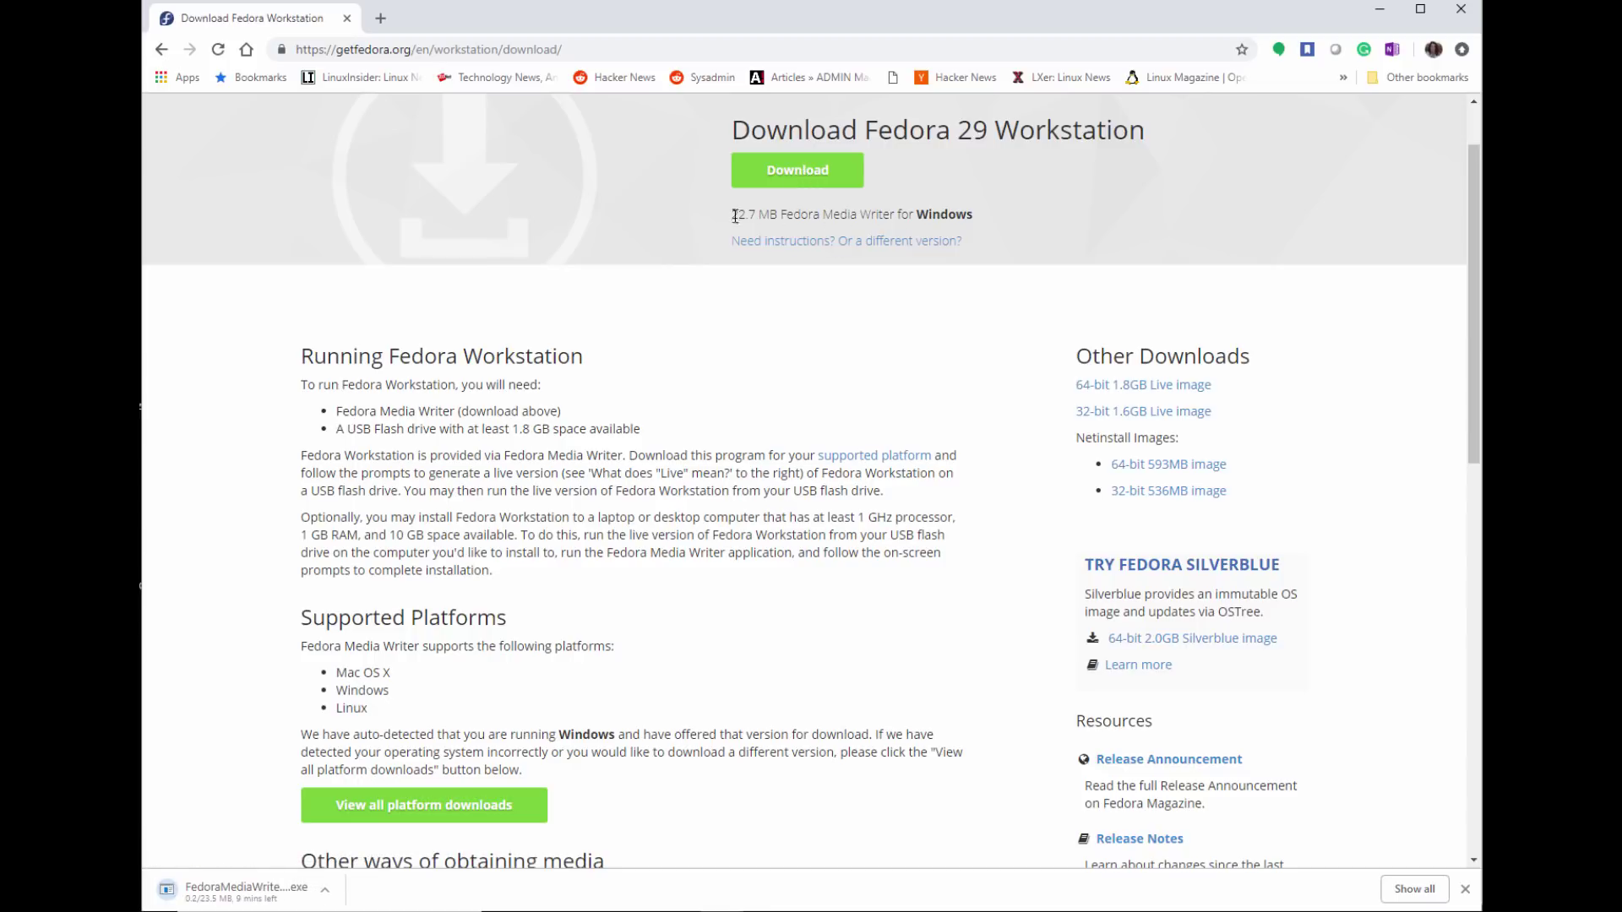
triple_click(885, 214)
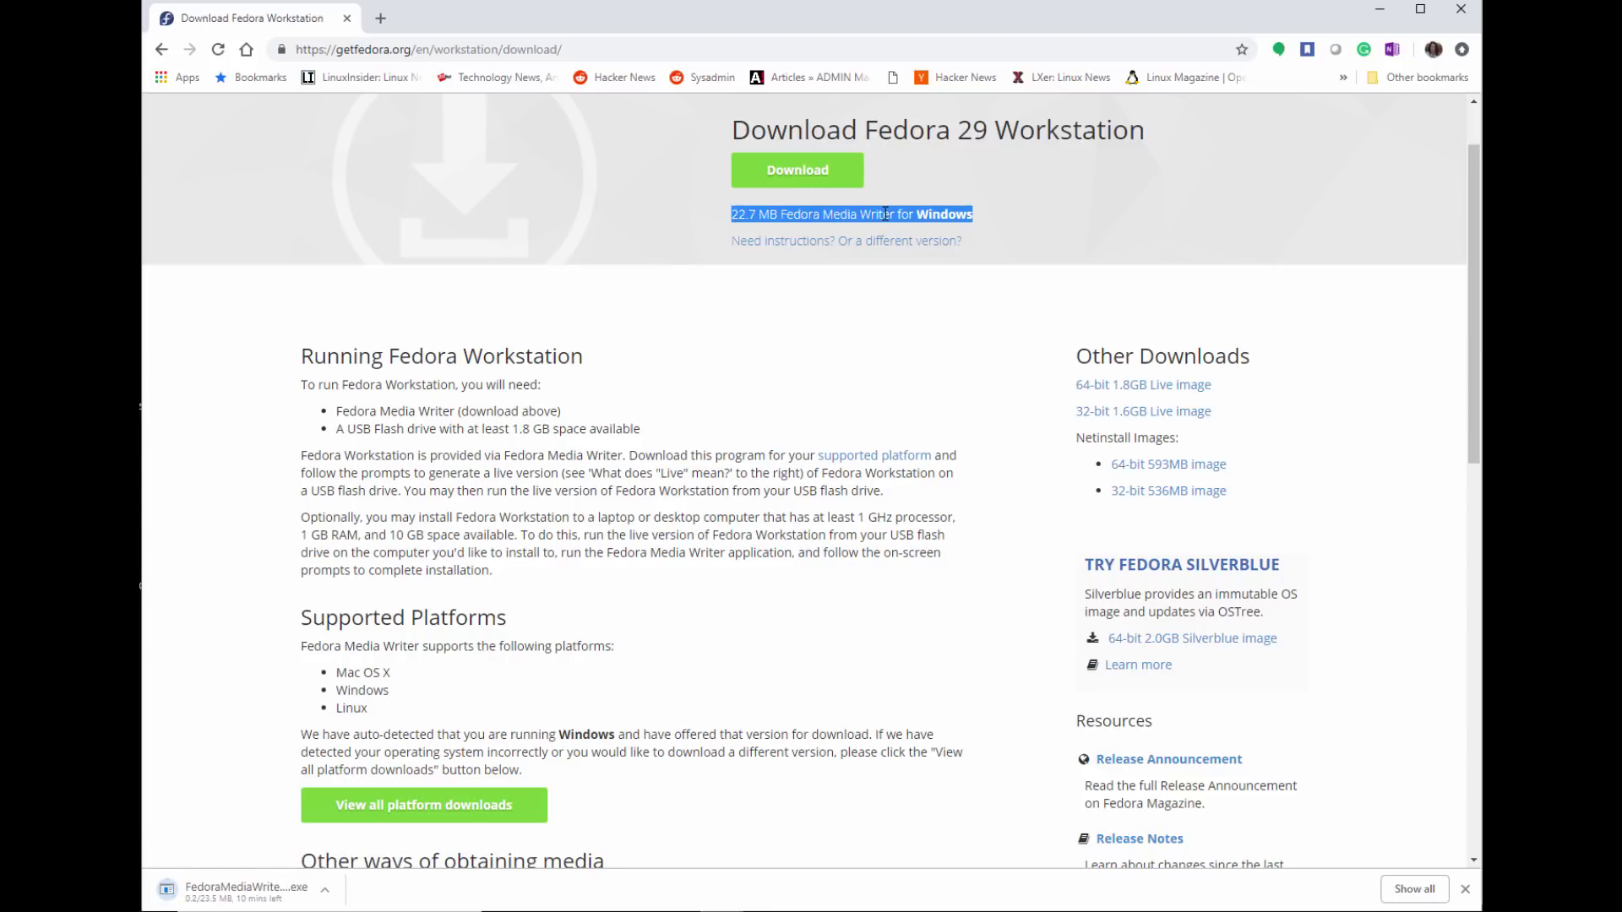
click(860, 415)
scroll(848, 399, down, 4)
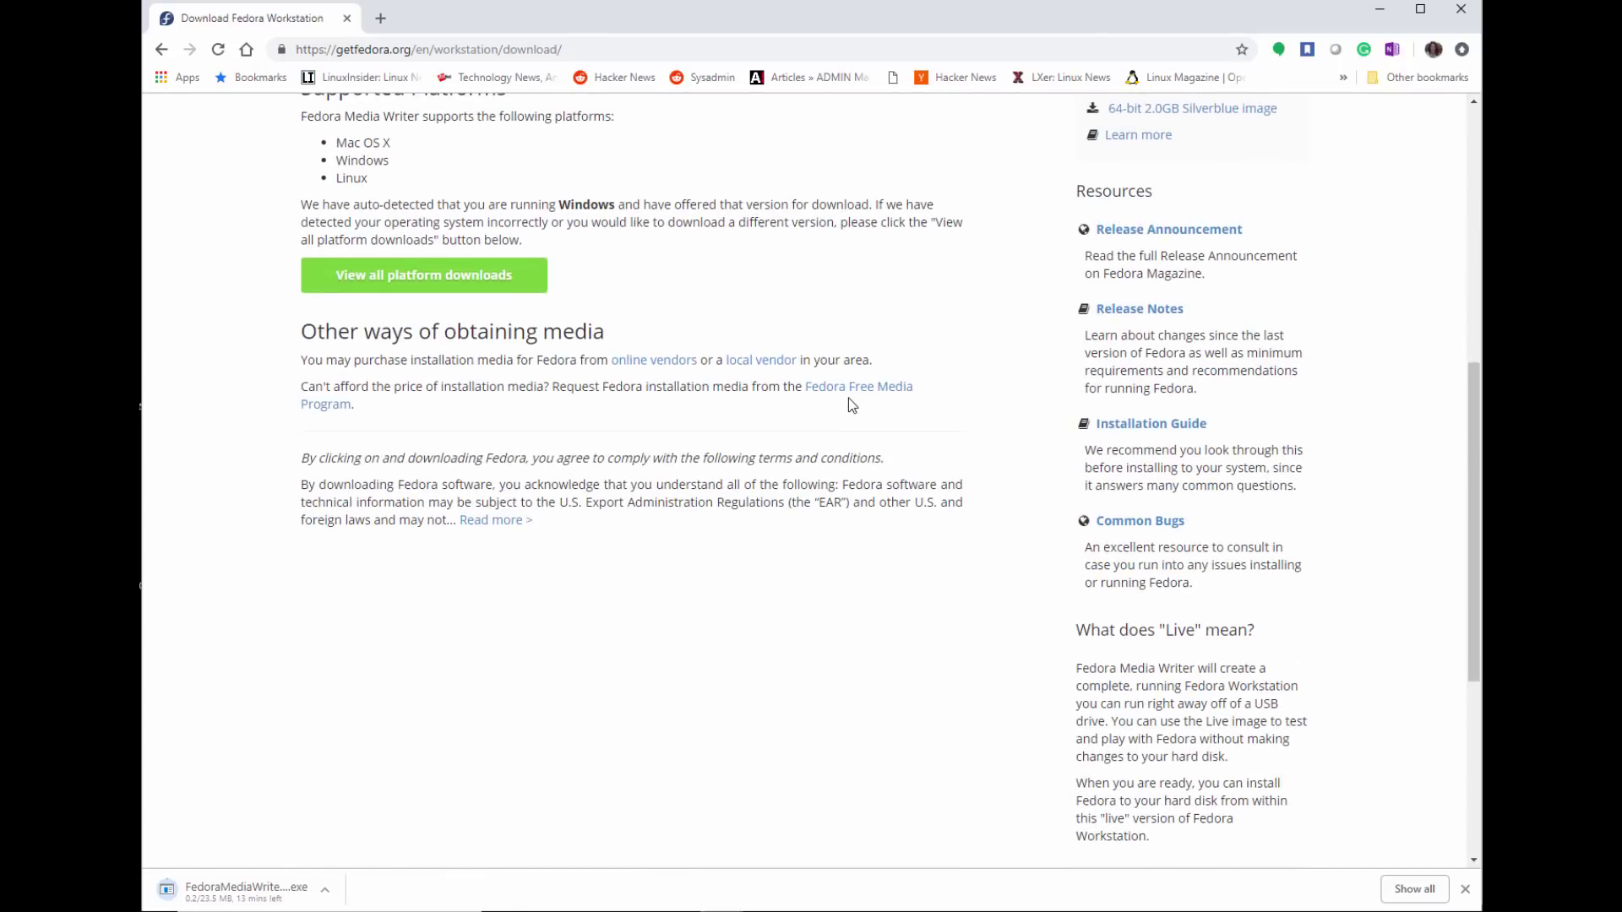
click(435, 282)
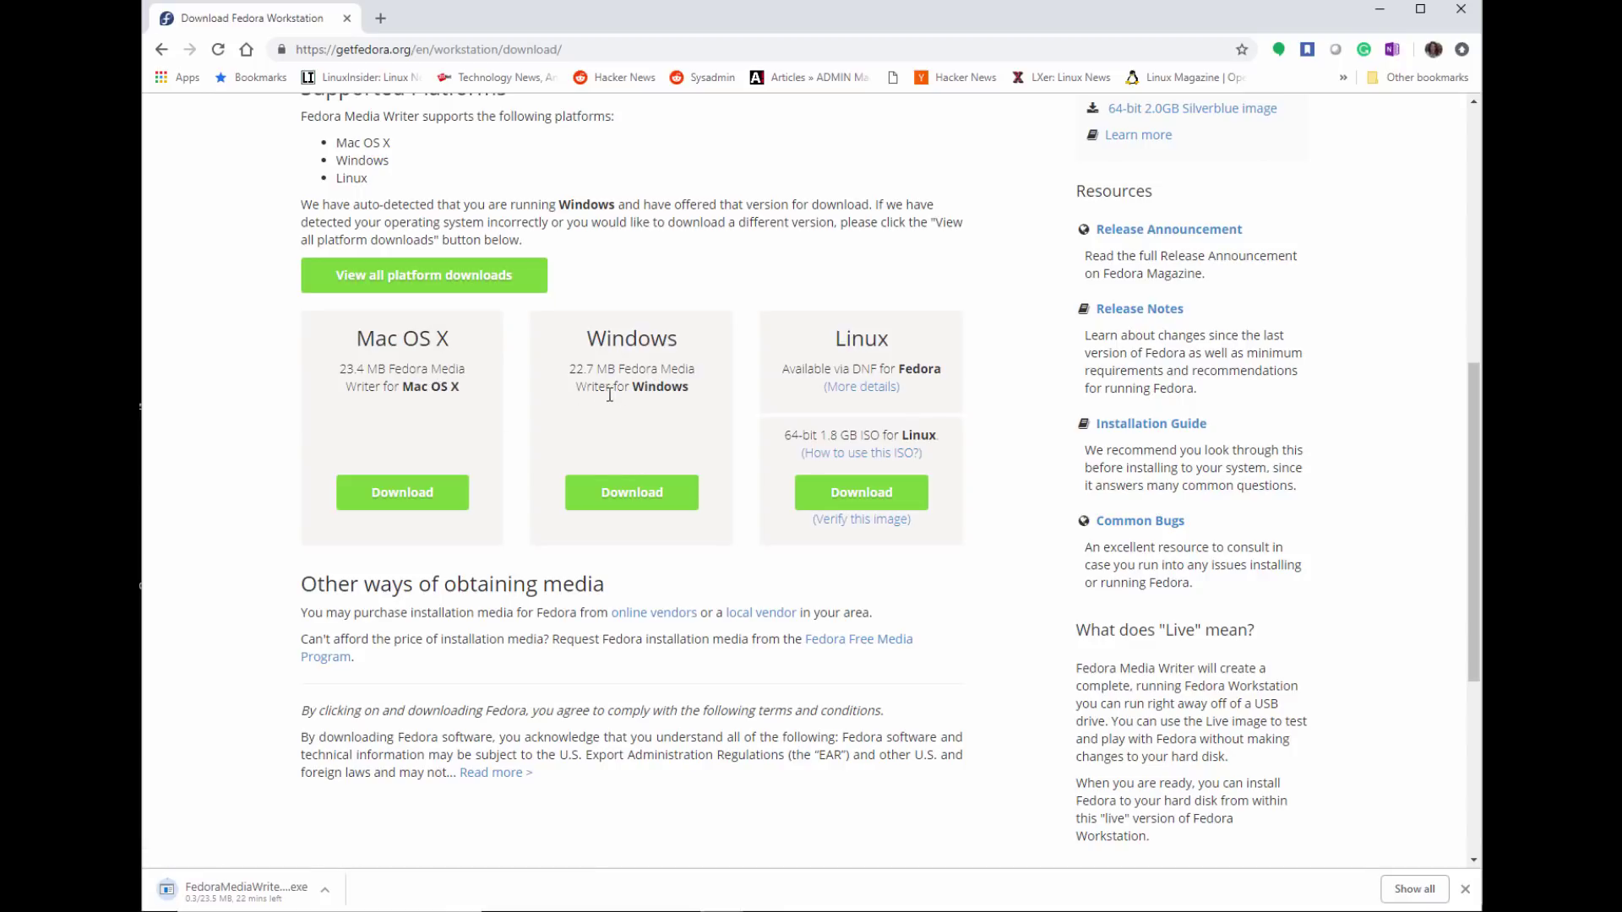
scroll(833, 491, down, 3)
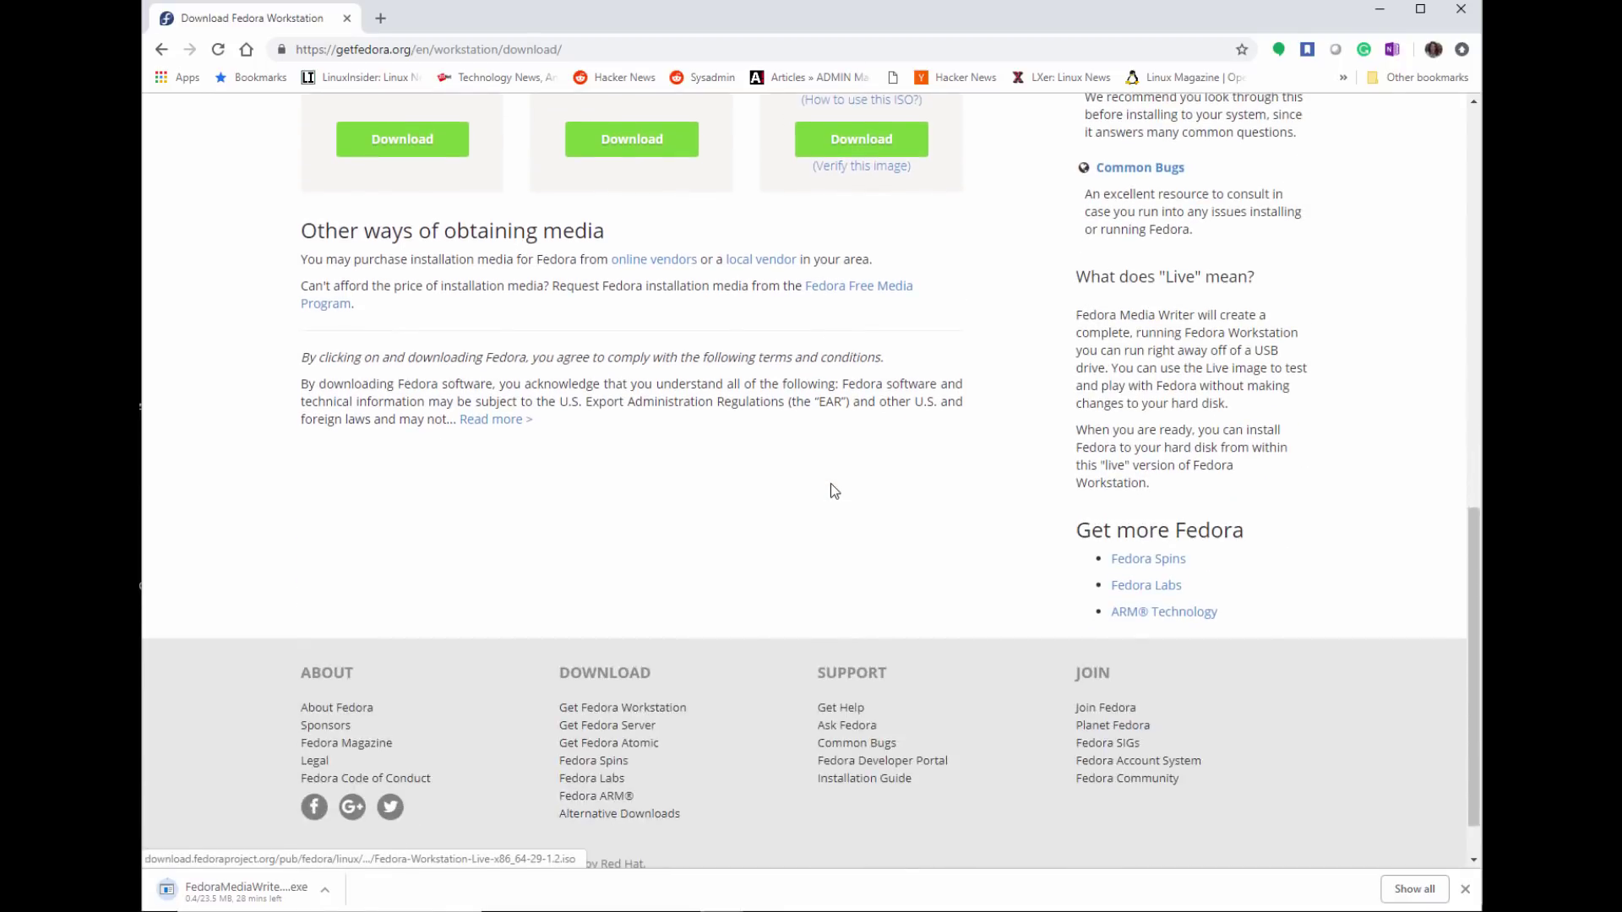
scroll(830, 491, up, 4)
scroll(825, 483, up, 4)
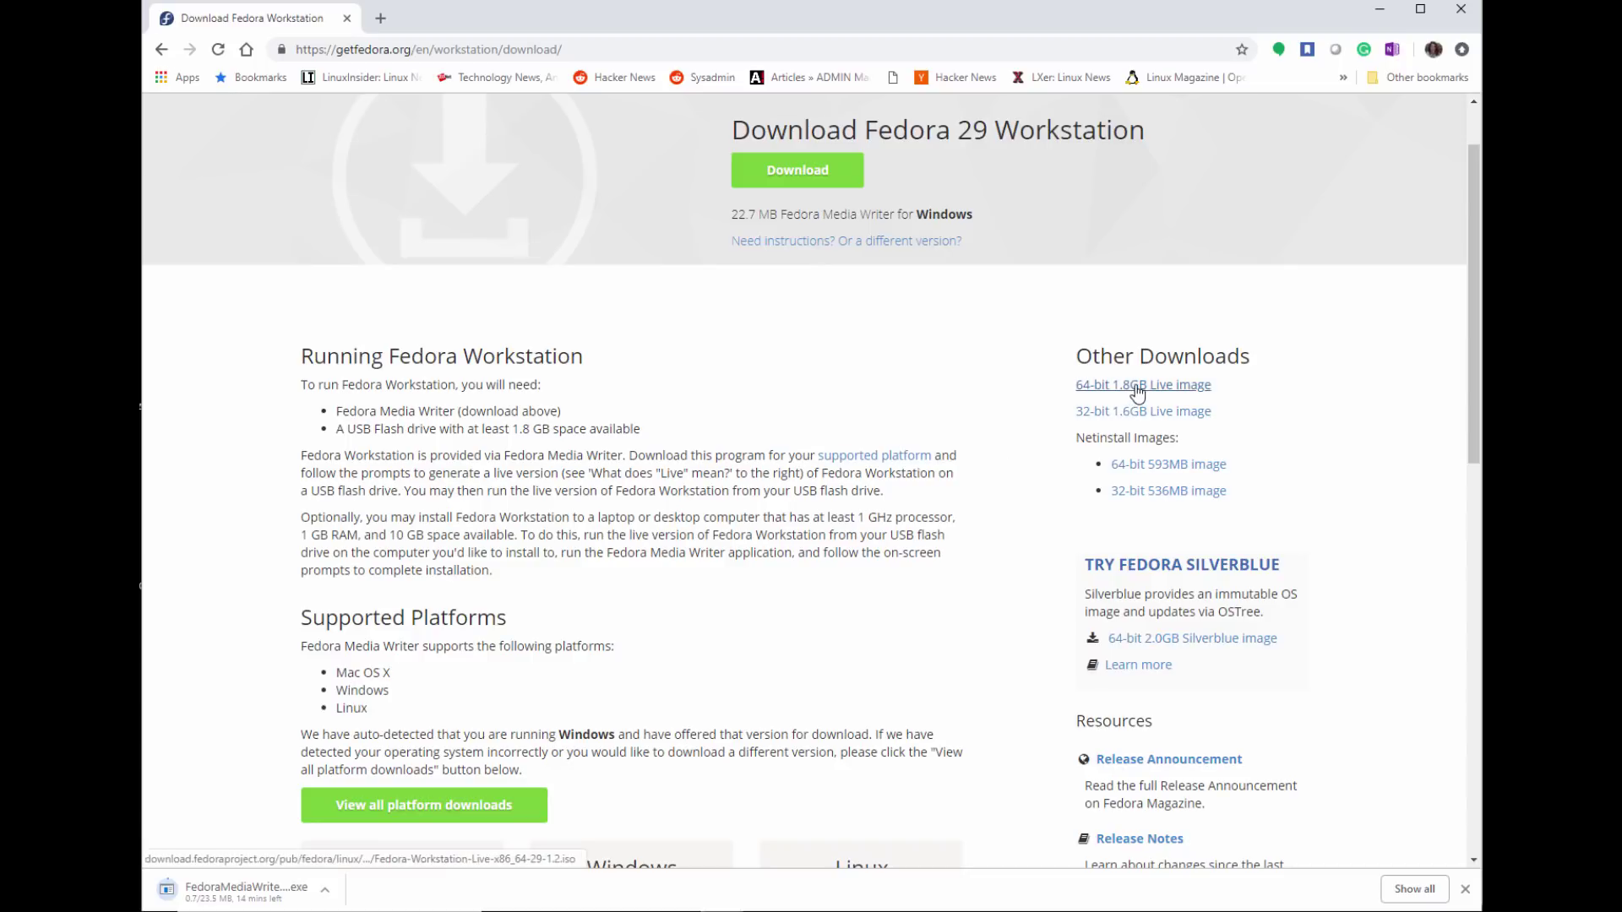
scroll(1137, 395, up, 1)
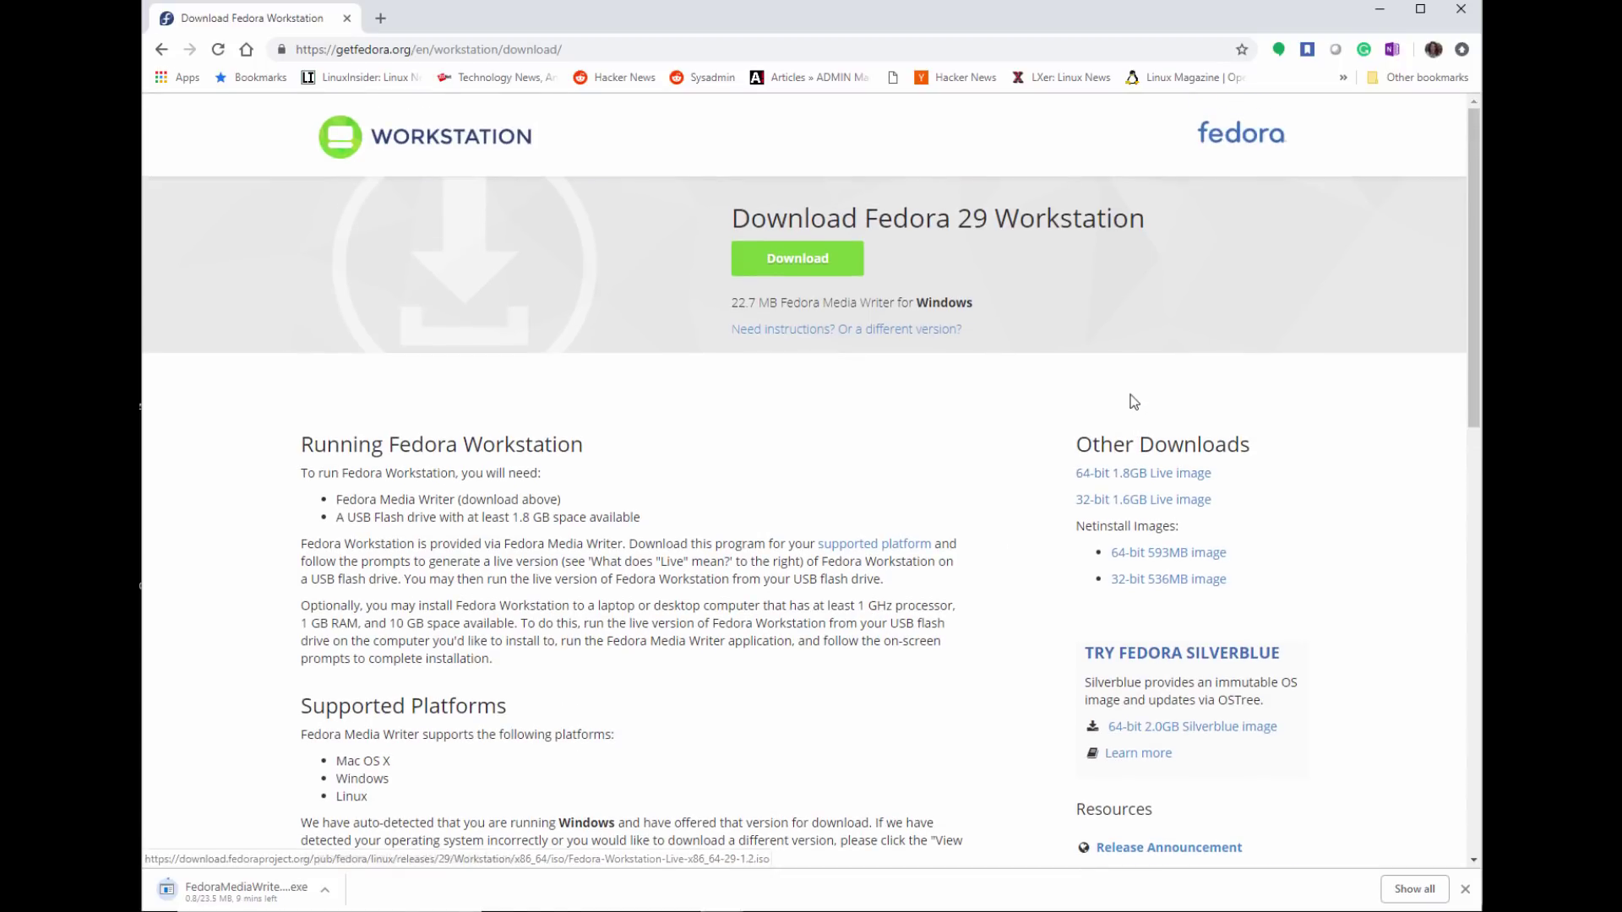
Download the 64-bit 1.8GB Fedora 29 Workstation Live image from Other Downloads
click(1176, 475)
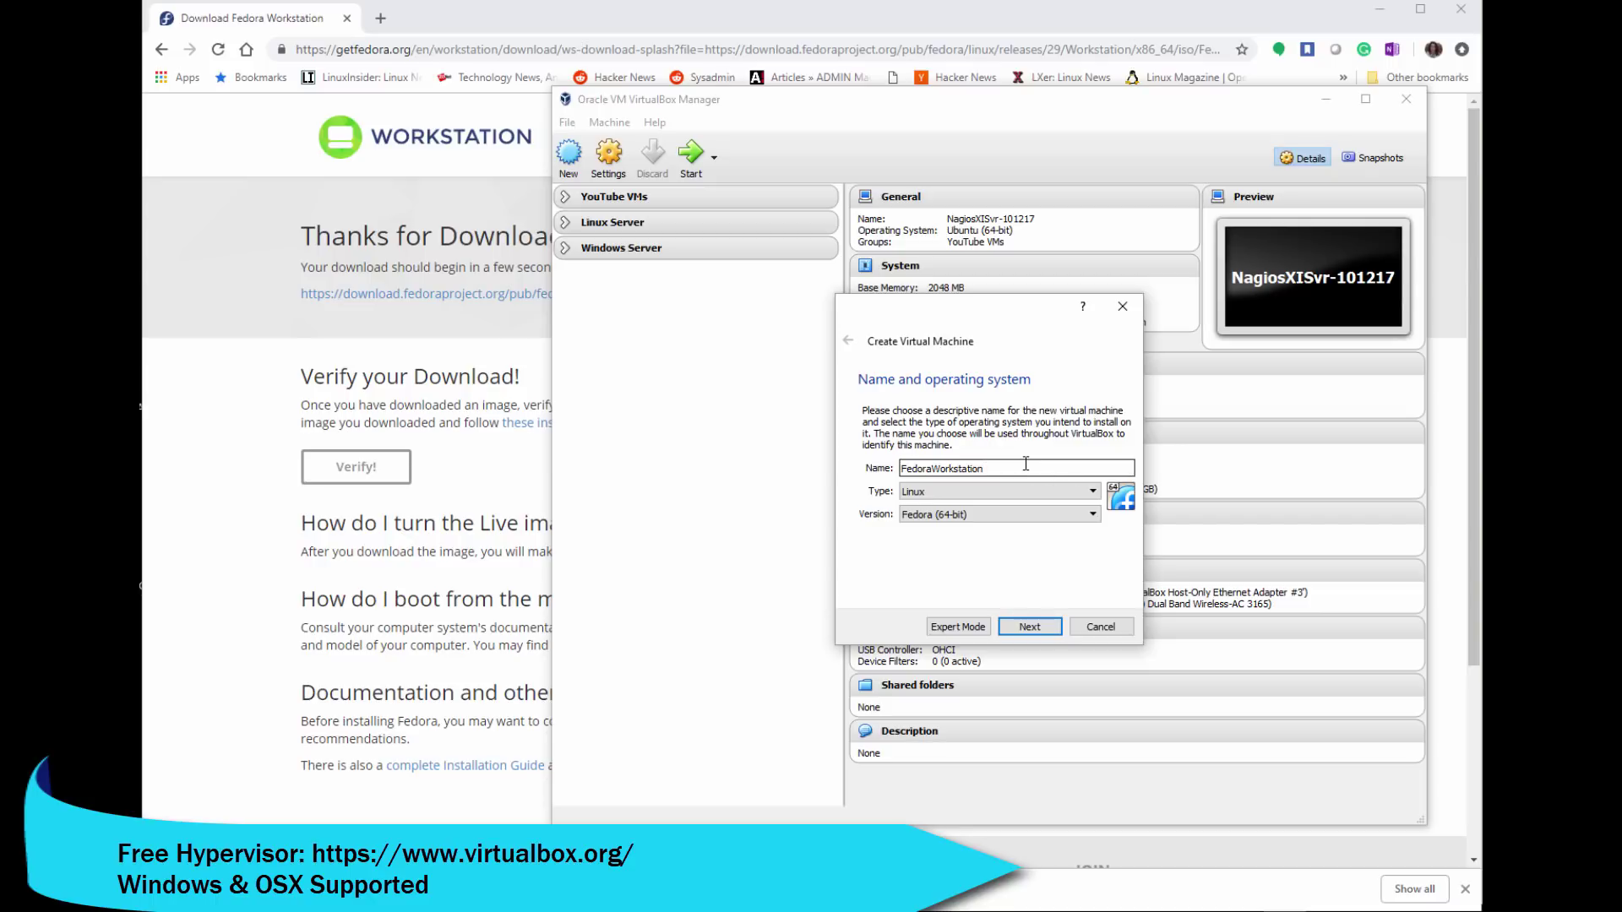
text(29)
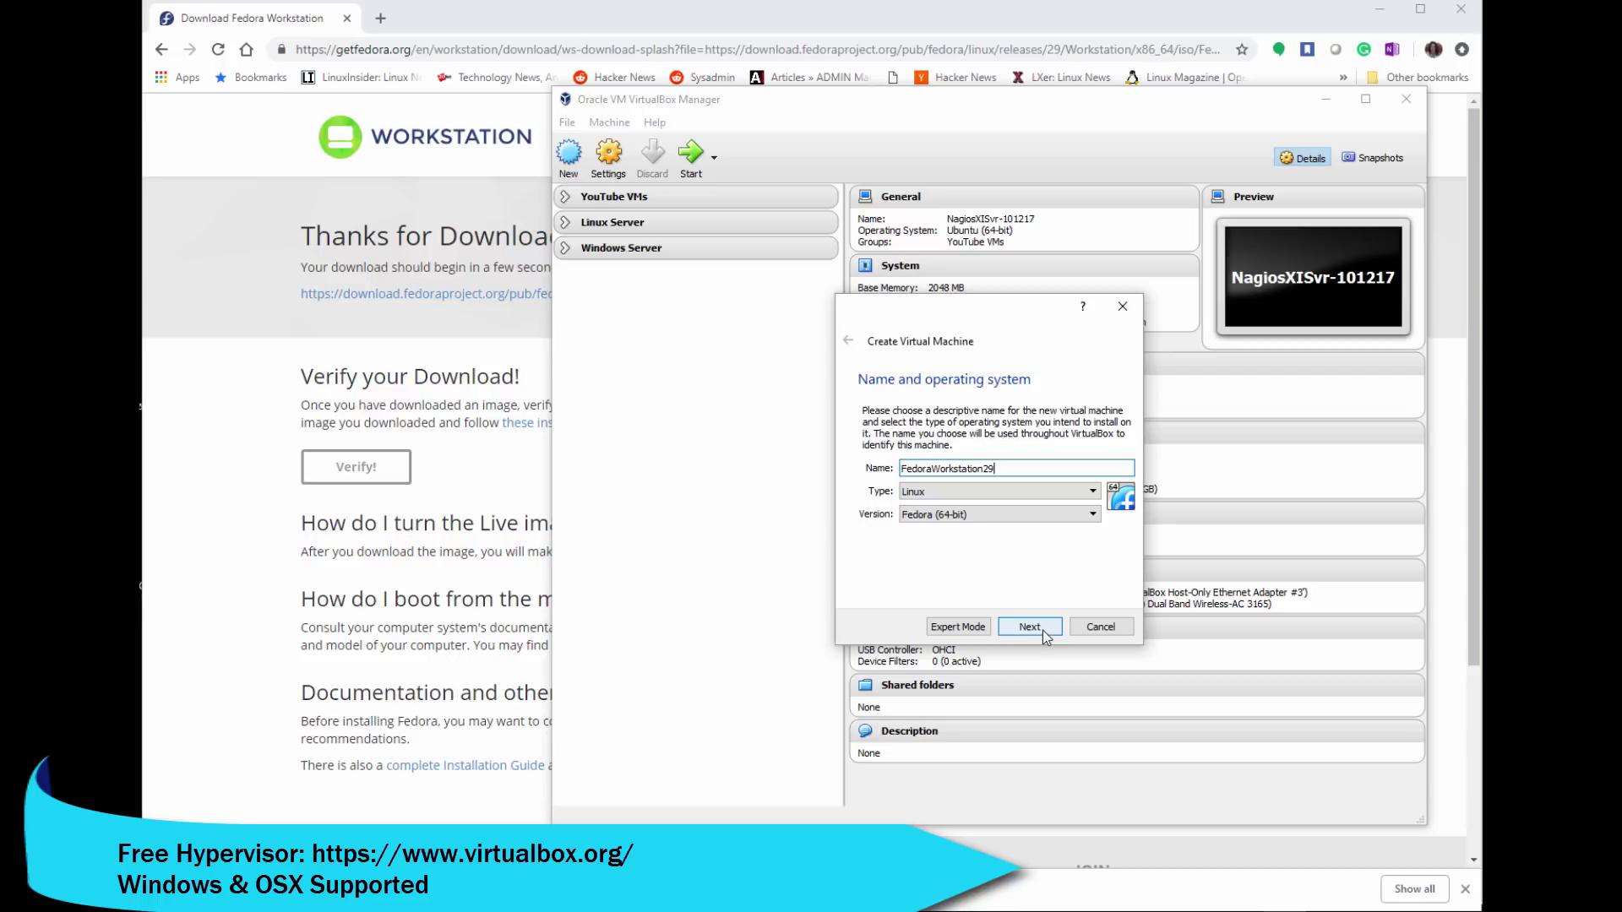
Allocate 2048 MB RAM to the FedoraWorkstation VM and keep 'Create a virtual hard disk now'
click(1043, 630)
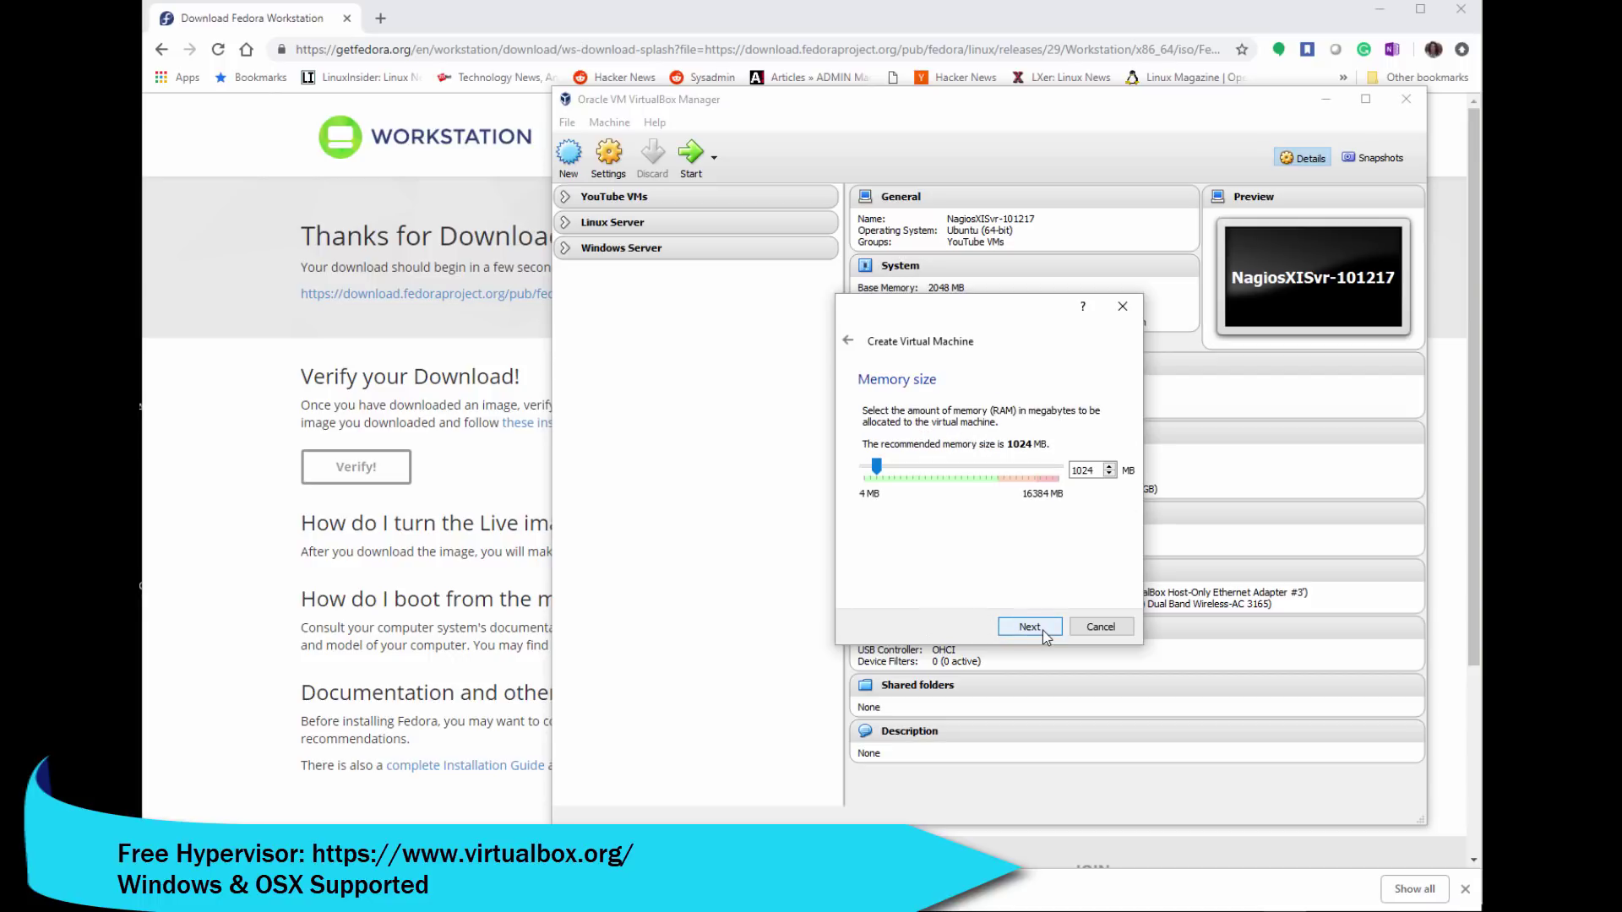
double_click(1073, 471)
text(204)
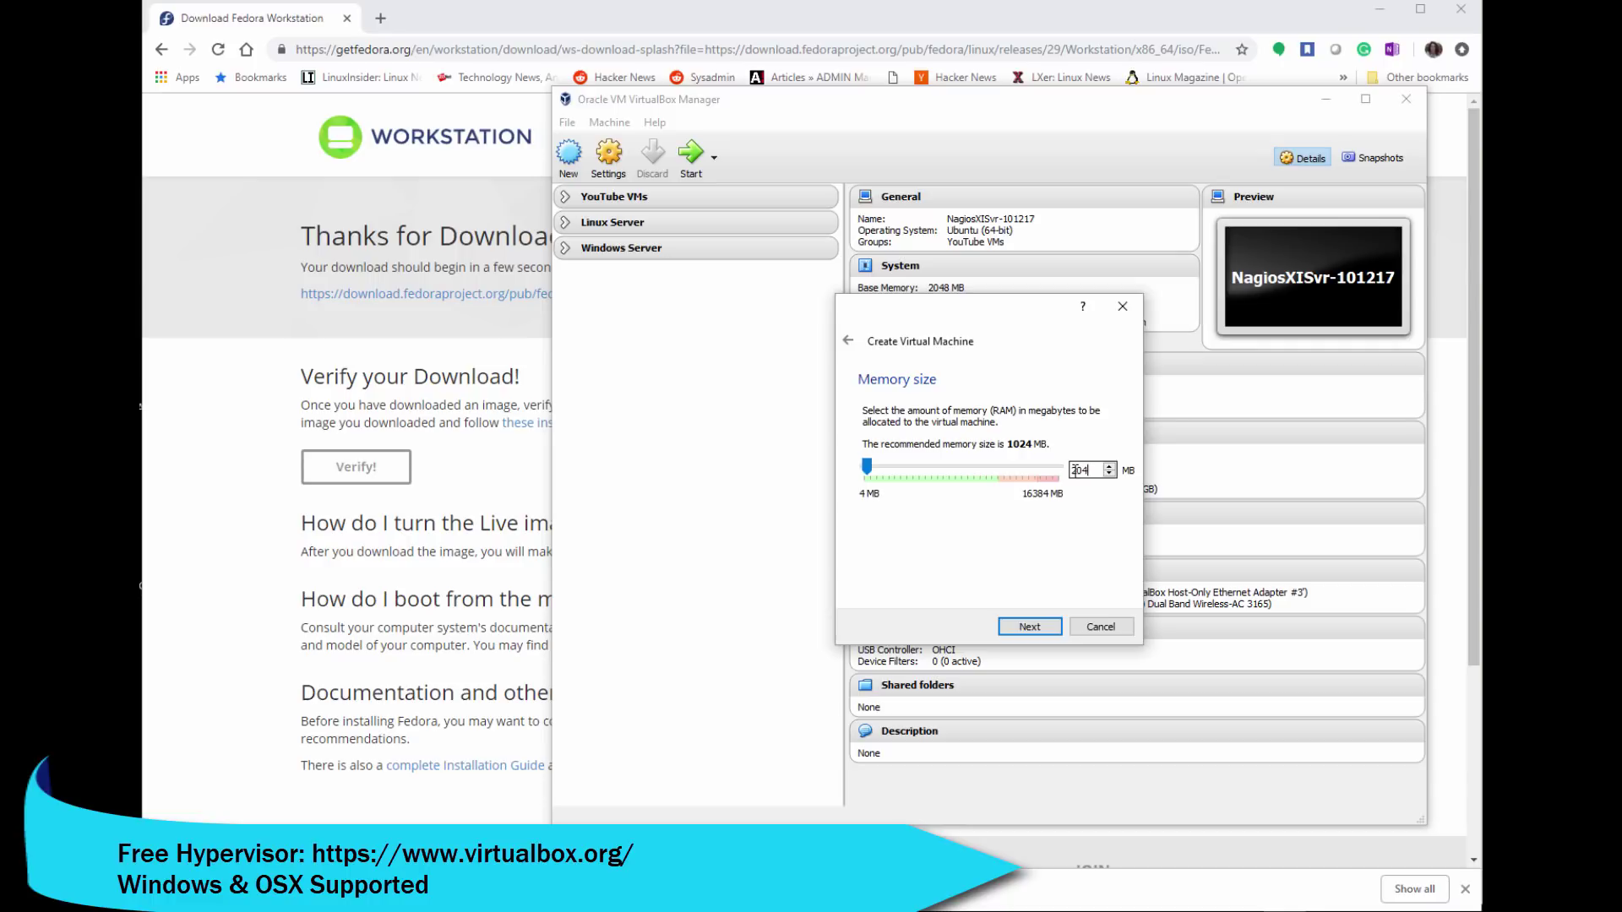
text(8)
click(1010, 634)
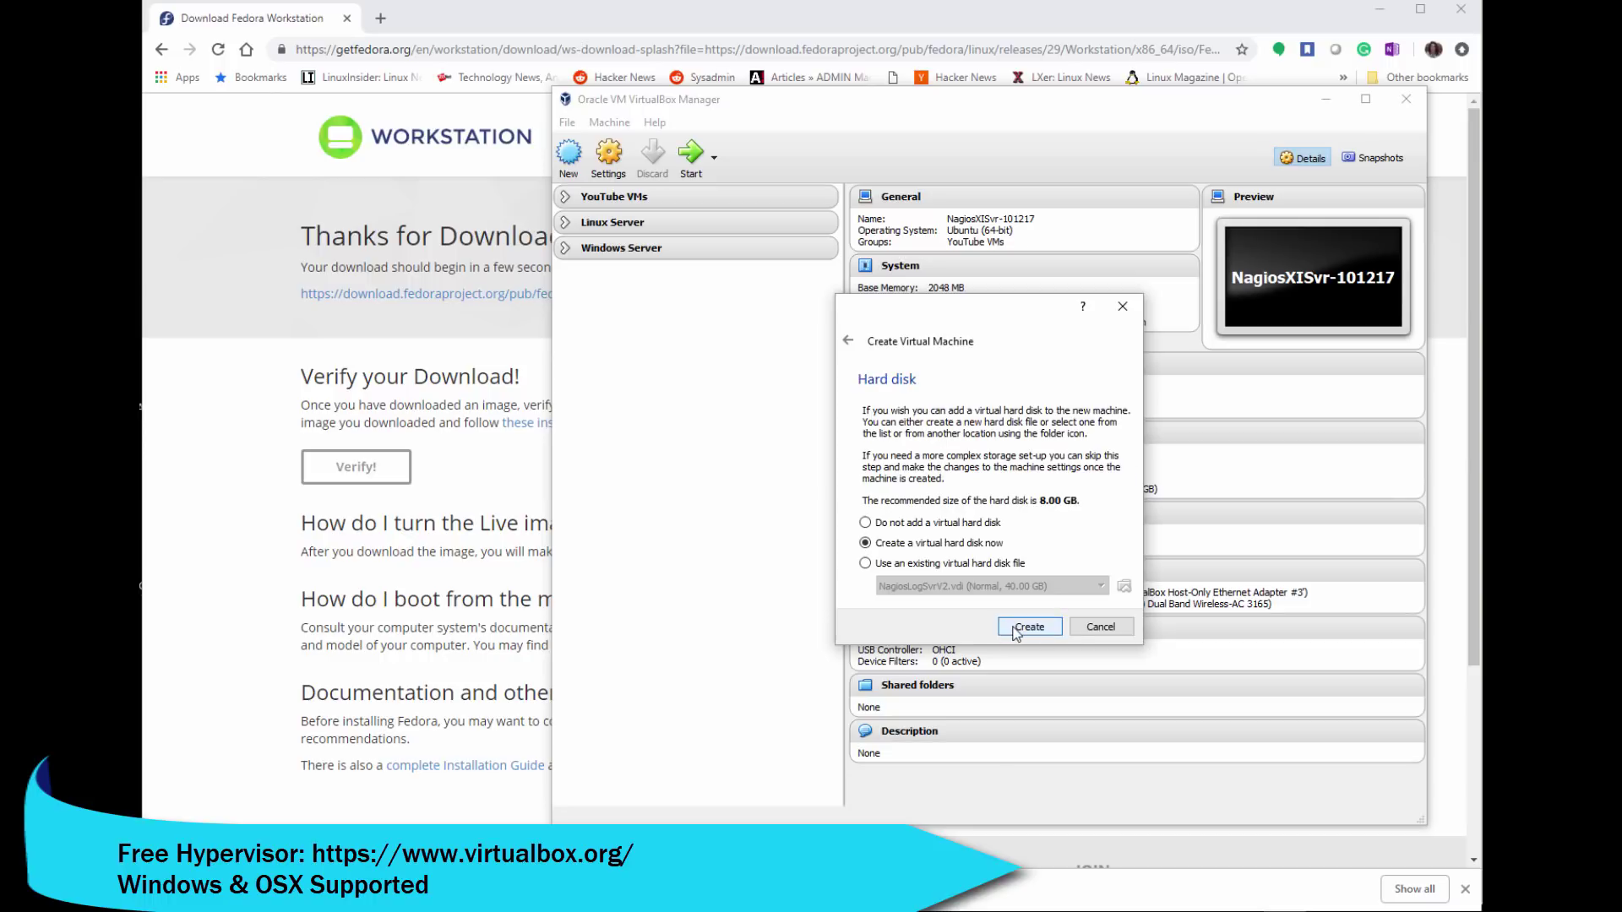
Create a dynamically allocated 16 GB VDI disk named FedoraWorkstation29 and finish the machine
click(1014, 631)
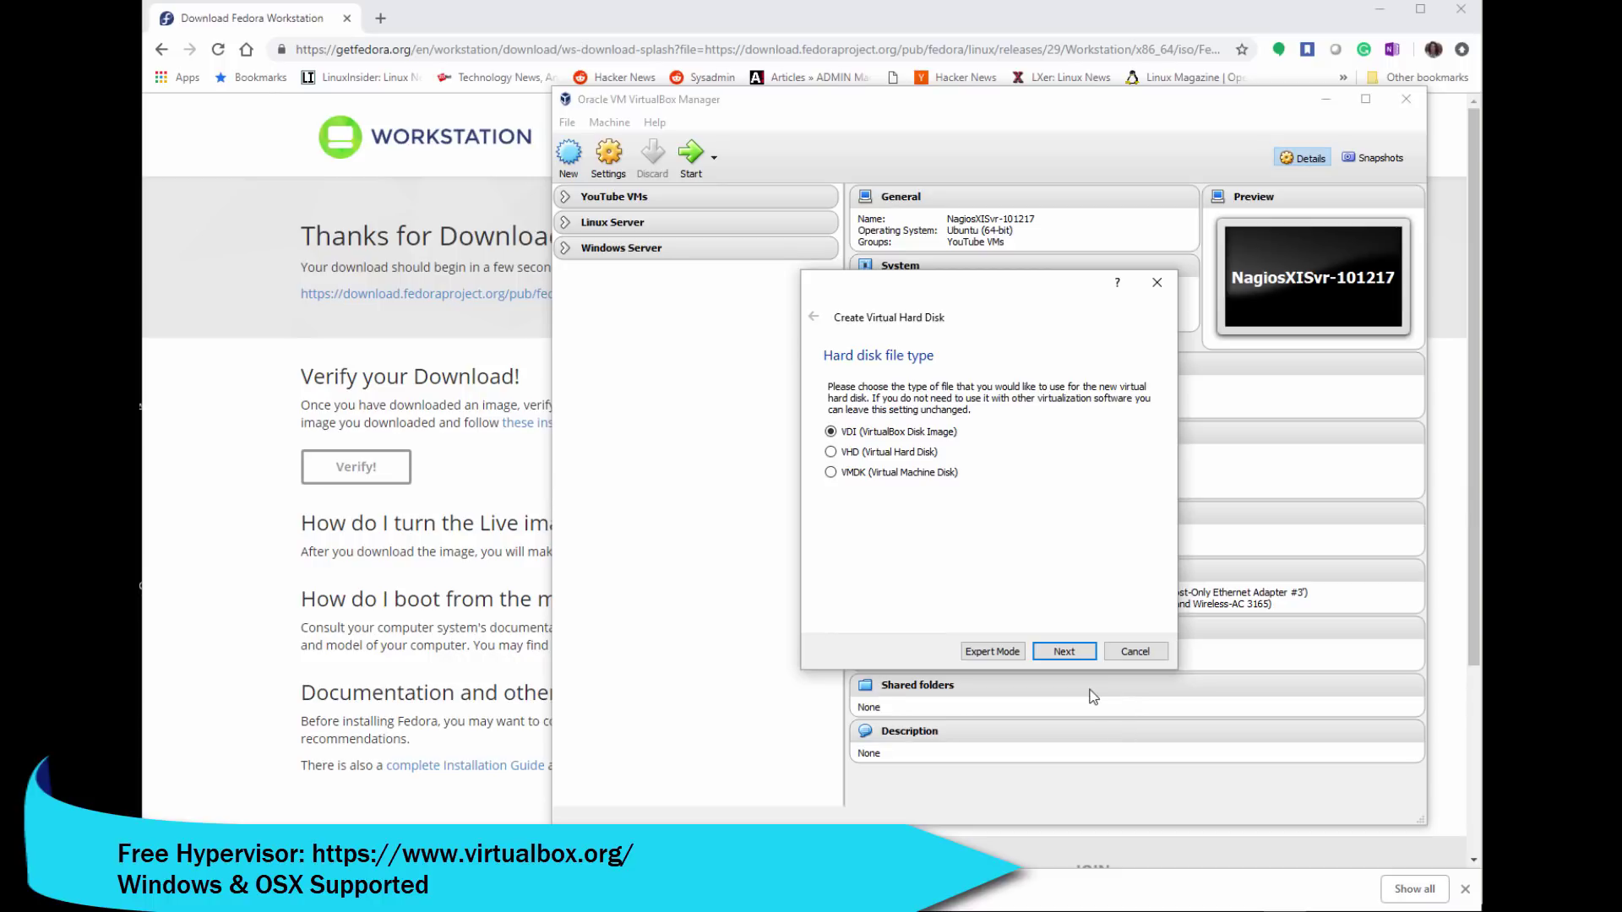
click(1064, 651)
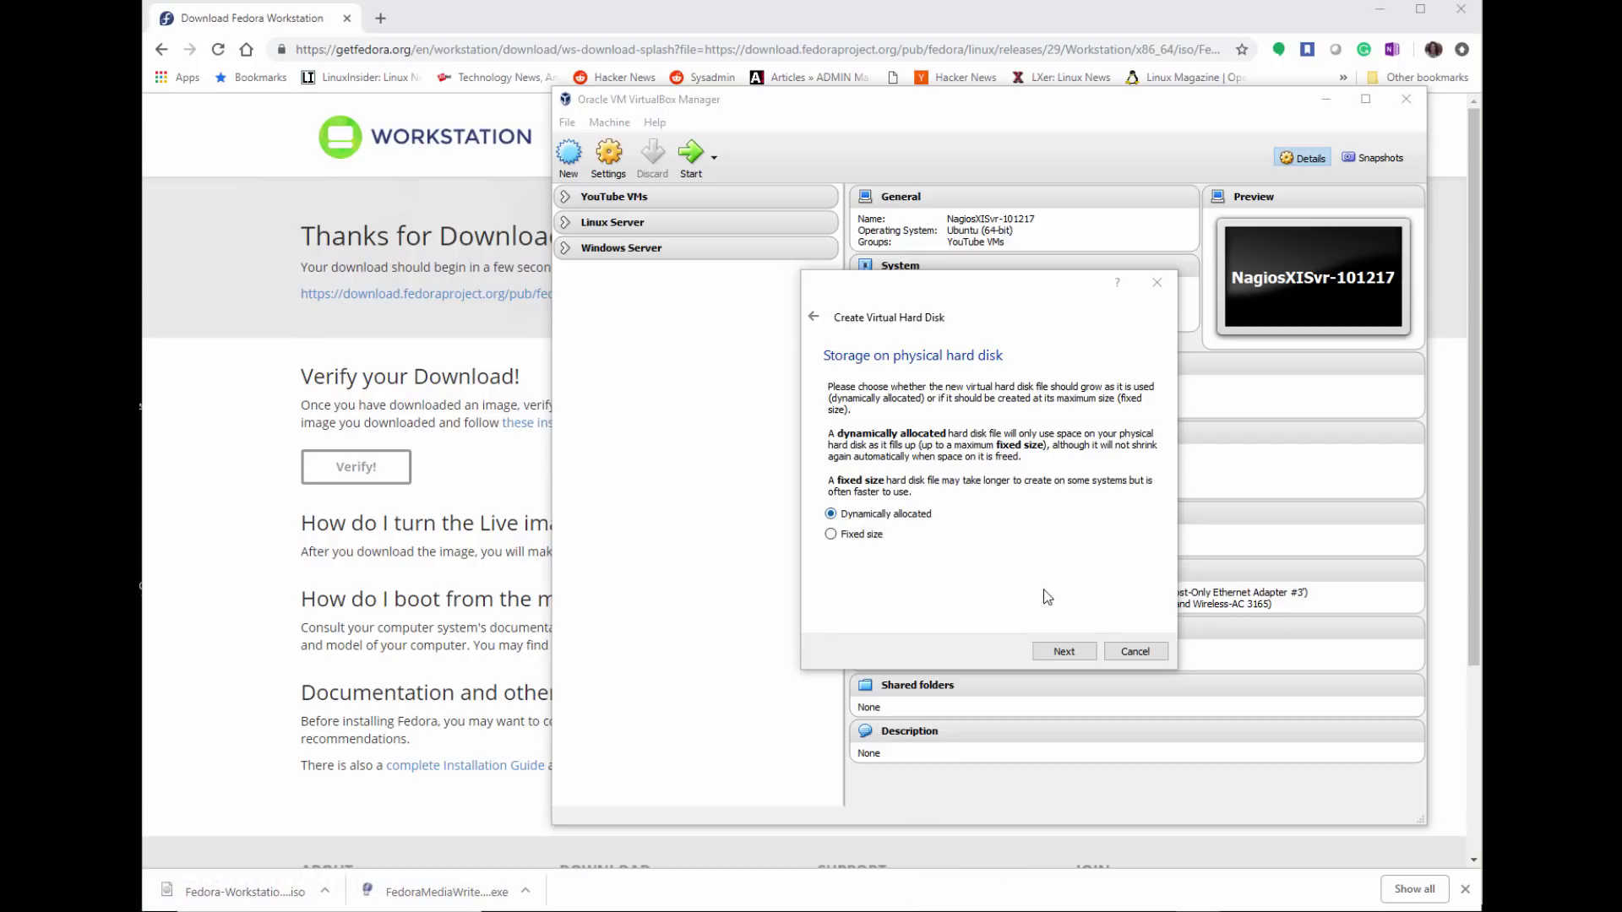
click(1076, 656)
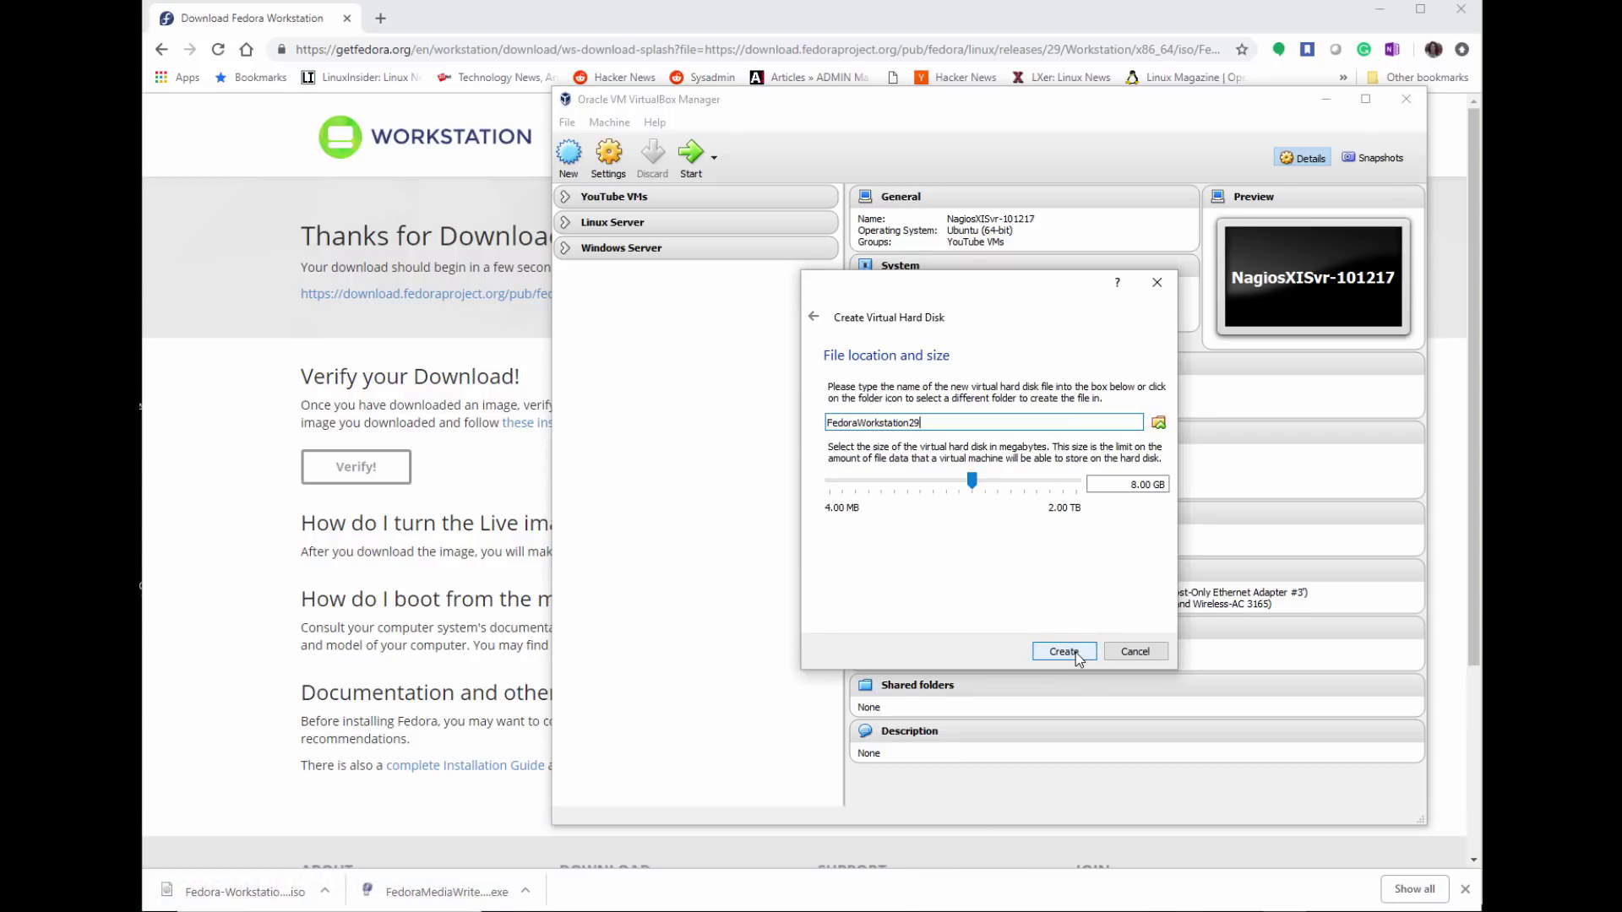
click(1136, 482)
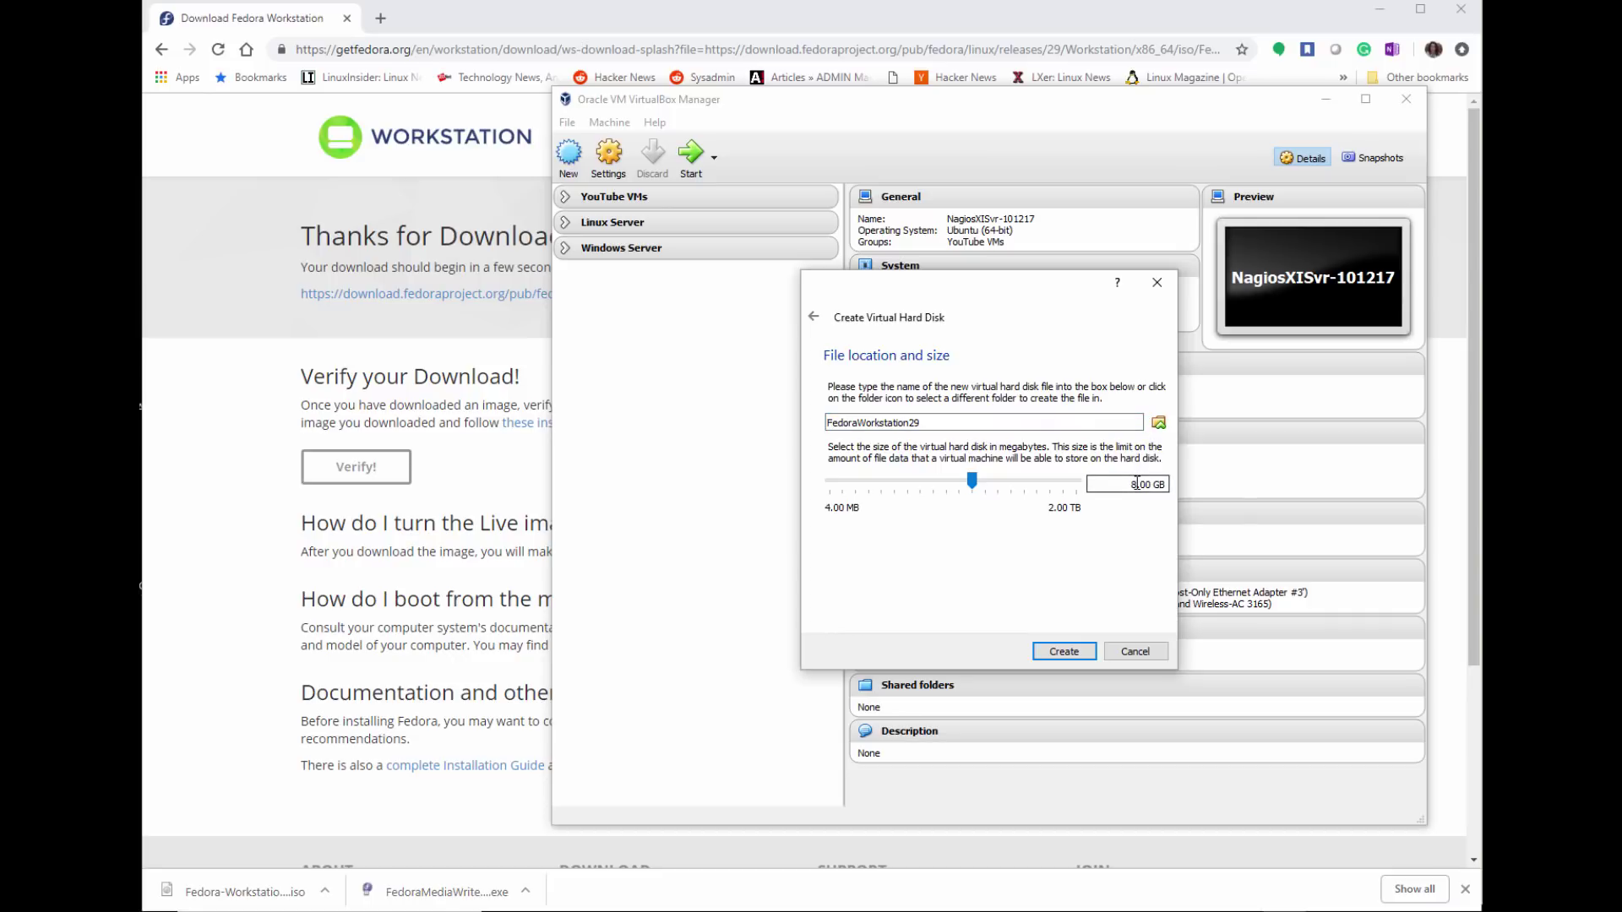
key(BackSpace)
text(16)
click(1083, 654)
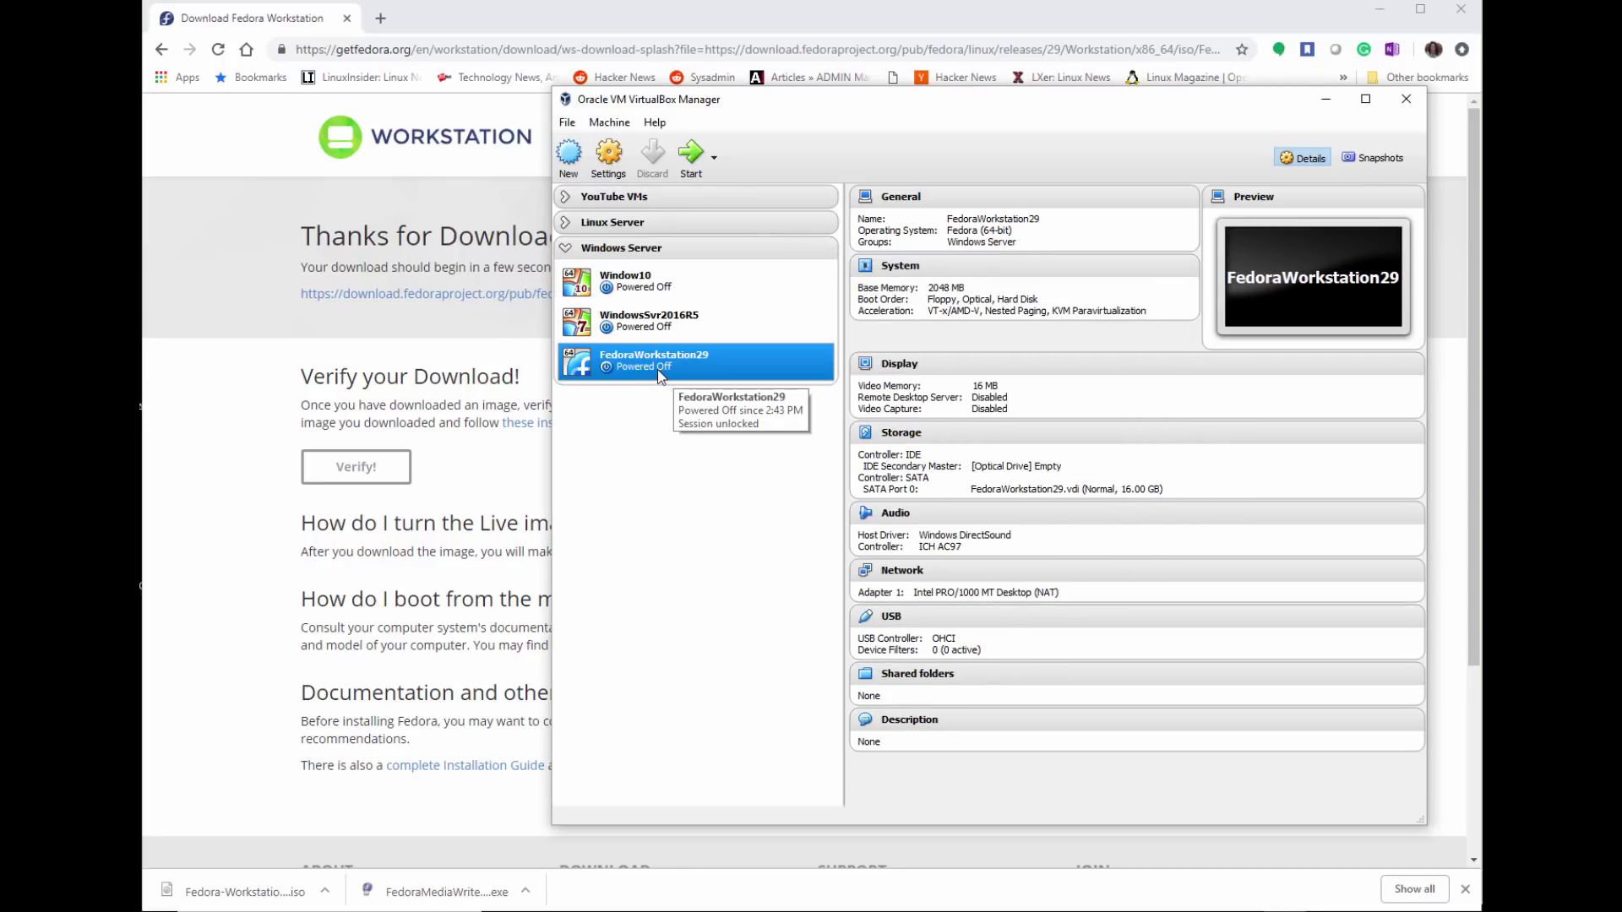
Move FedoraWorkstation29 into the Linux Server group, collapse Windows Server, and start the VM
mouse_move(667, 372)
mouse_down()
mouse_move(626, 199)
mouse_move(640, 247)
mouse_up()
mouse_move(697, 532)
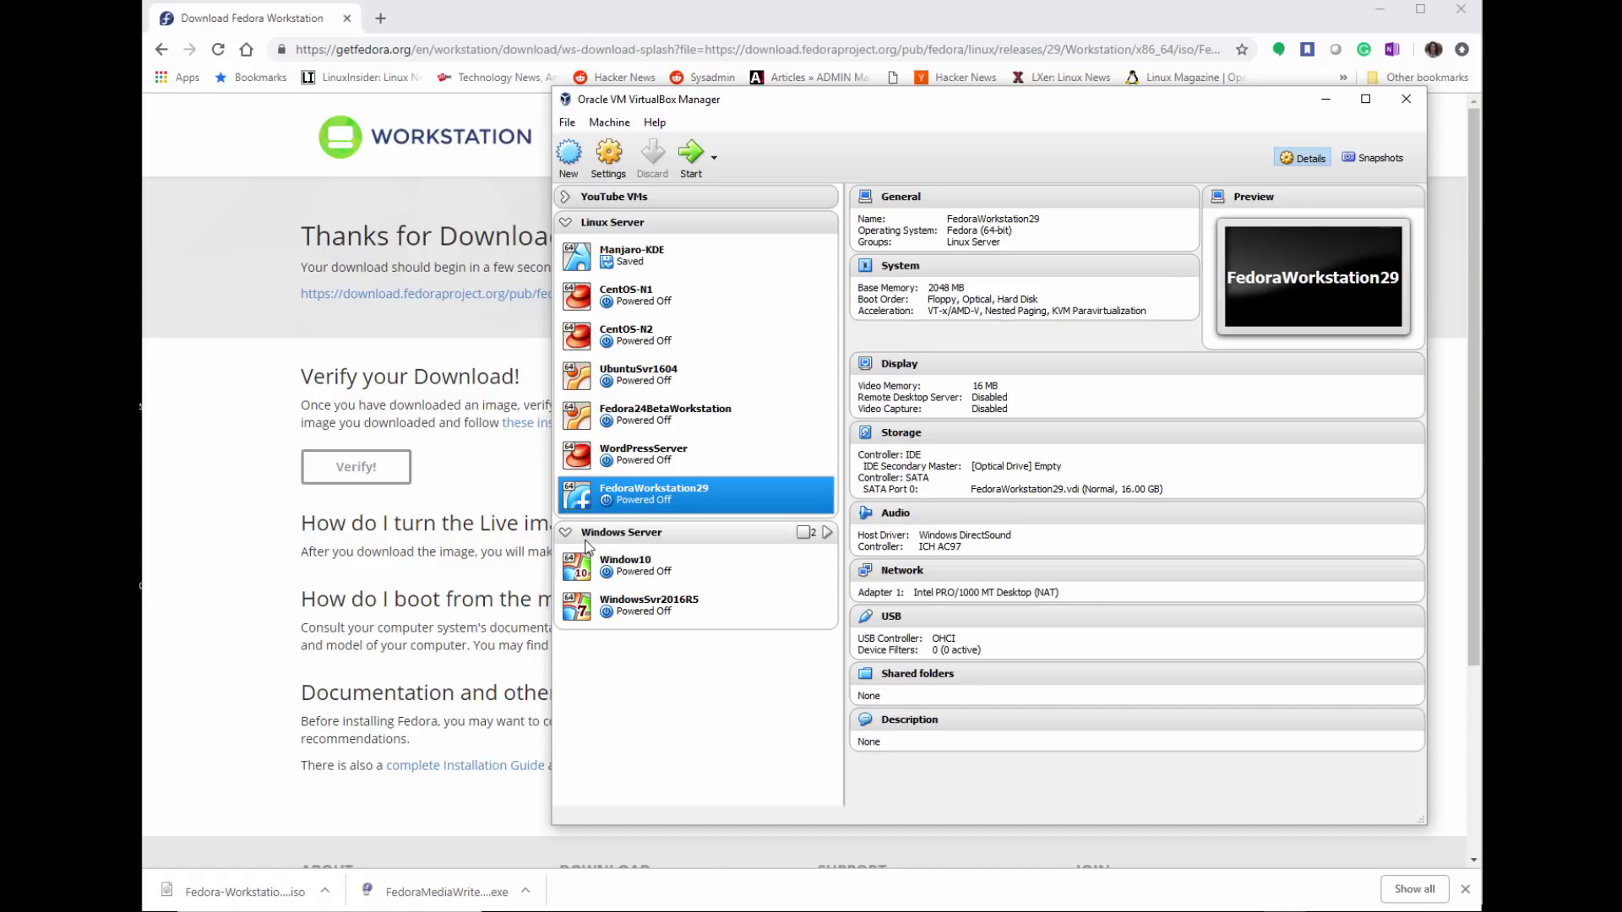
click(565, 533)
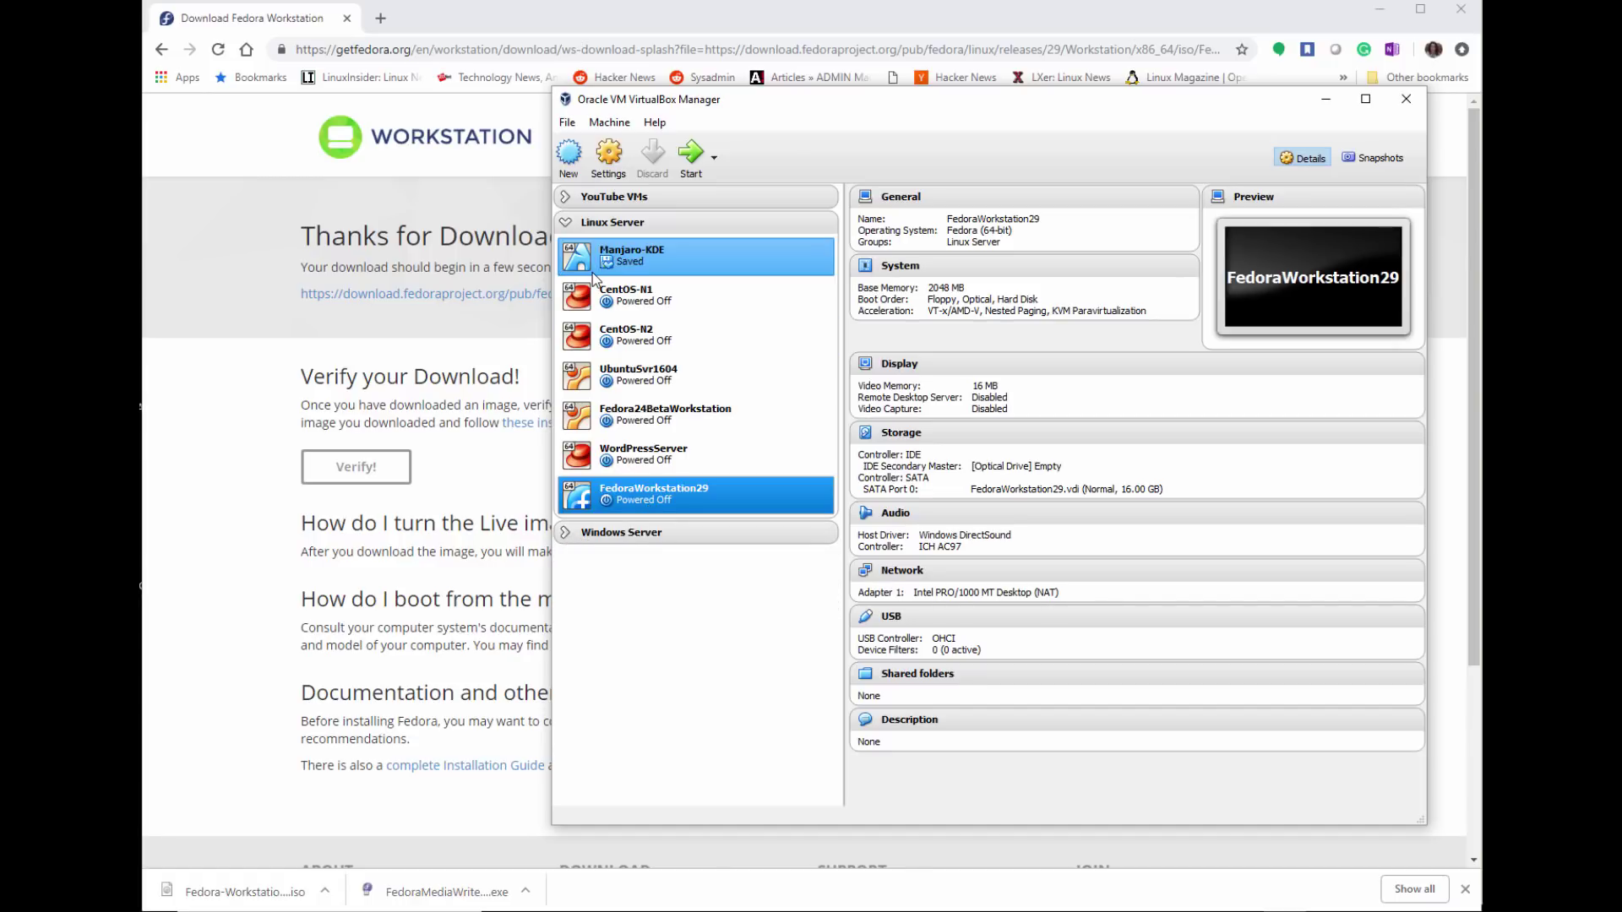
double_click(675, 503)
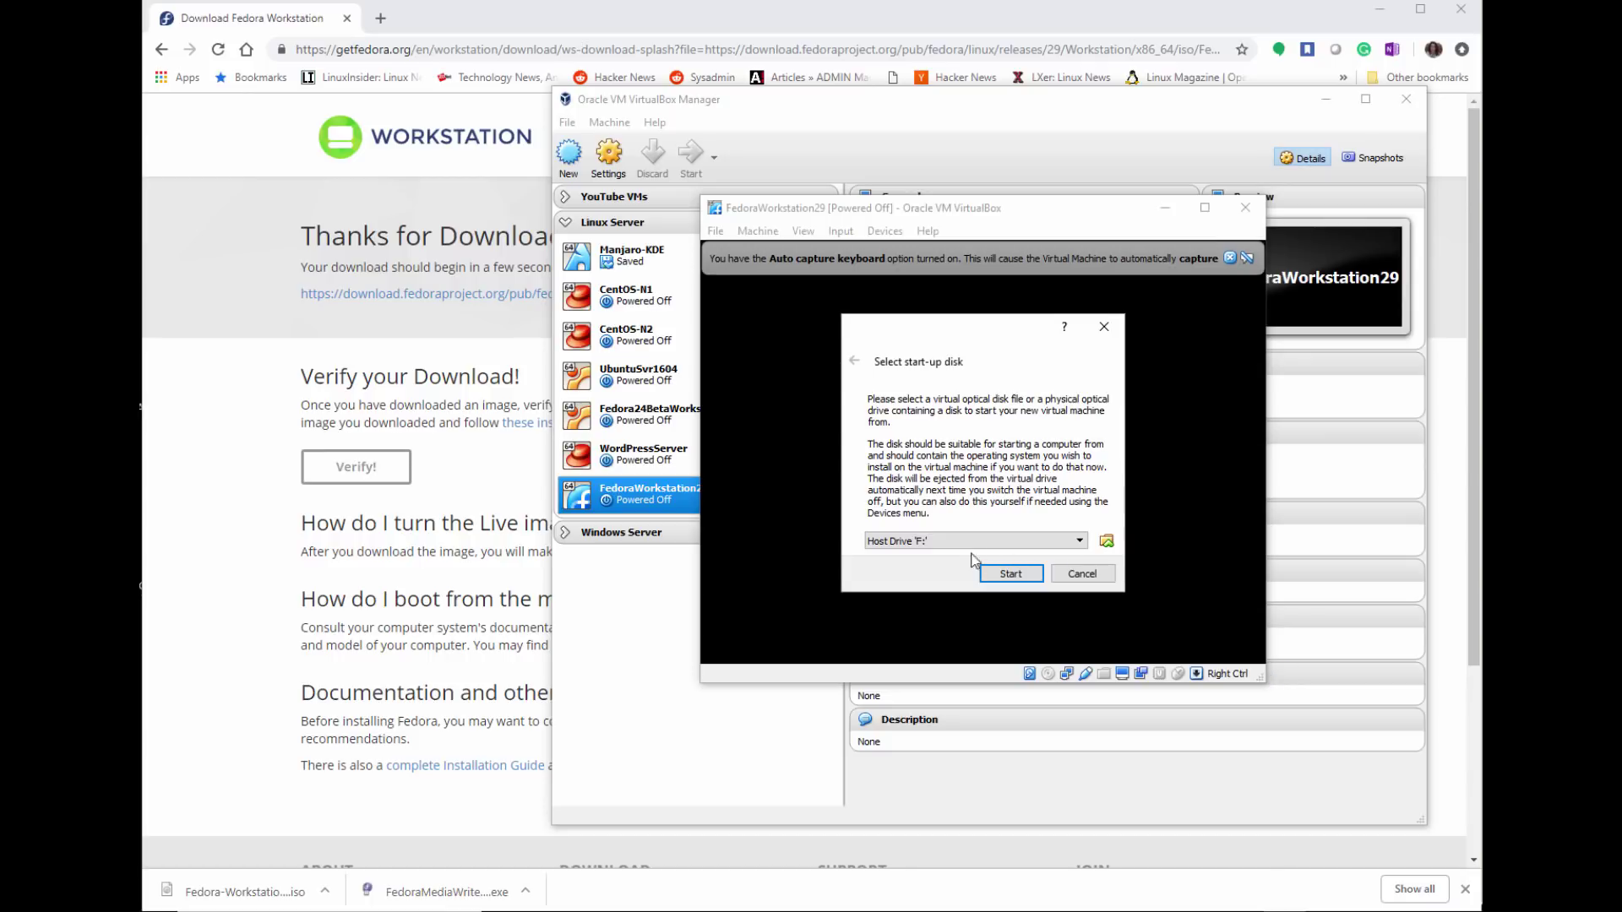
Boot the VM from the Fedora-Workstation-Live-x86_64-29-1.2.iso start-up disk
click(819, 366)
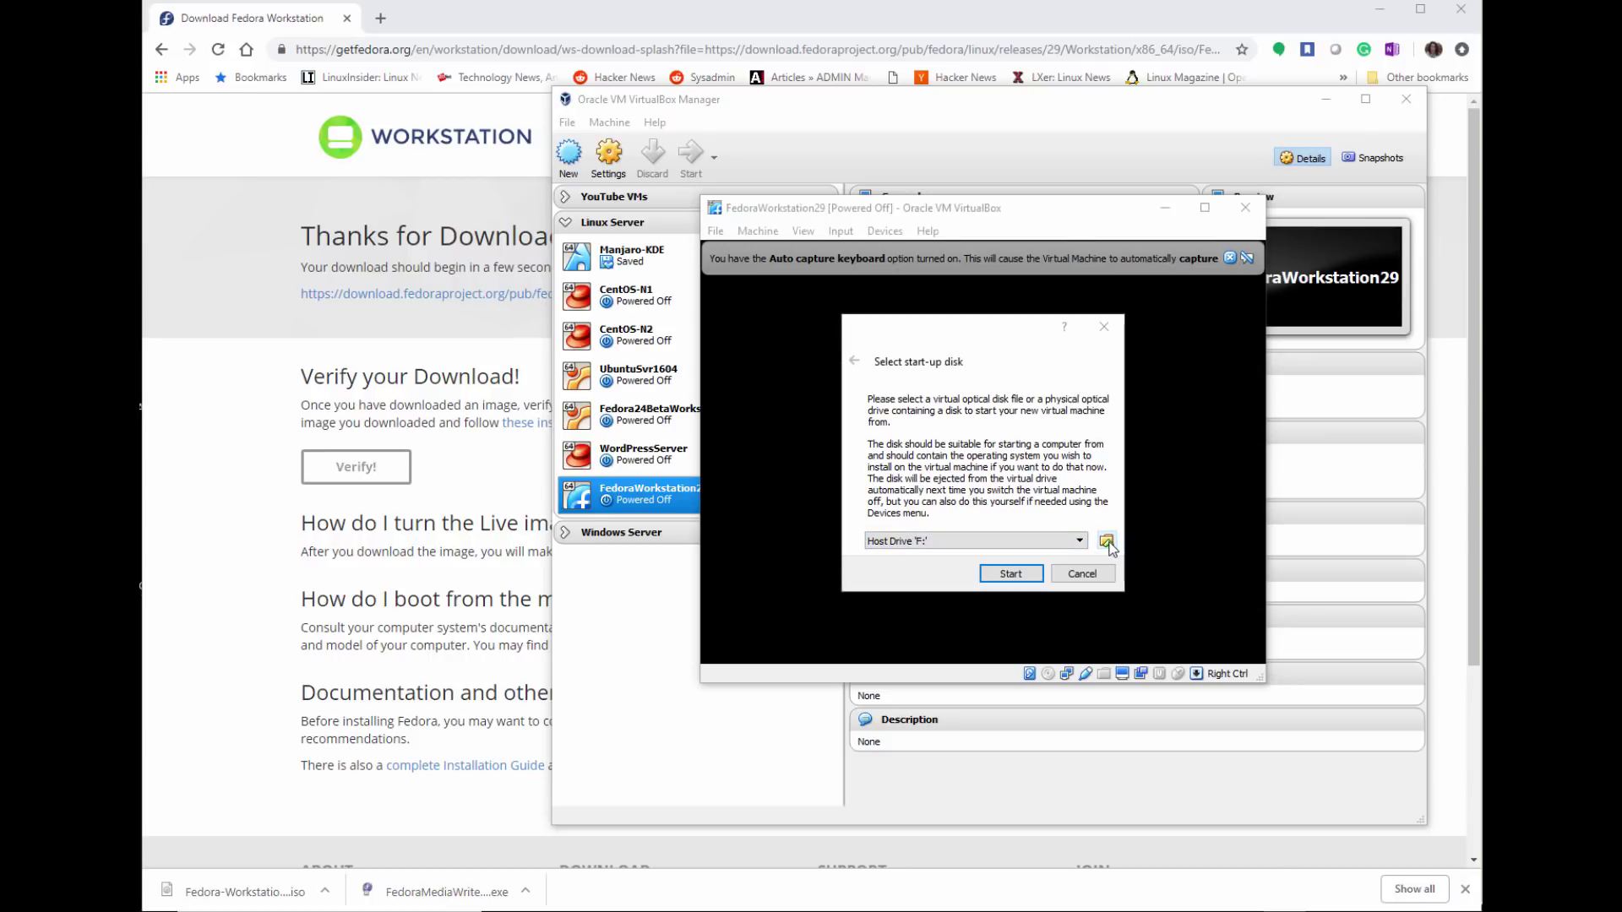
click(1106, 540)
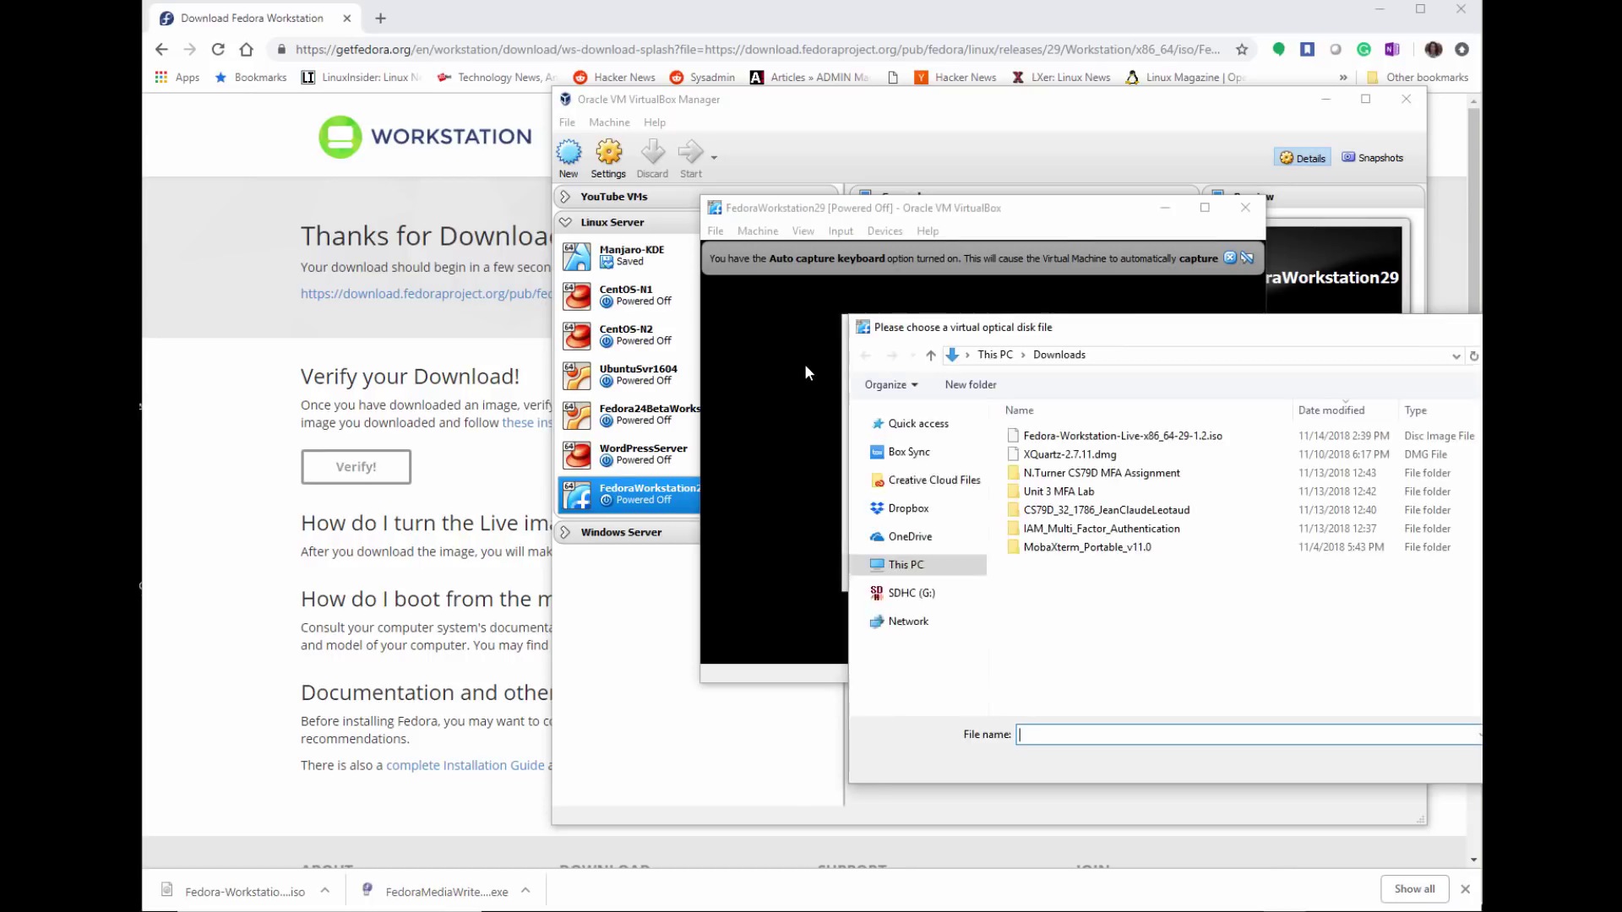
double_click(1077, 431)
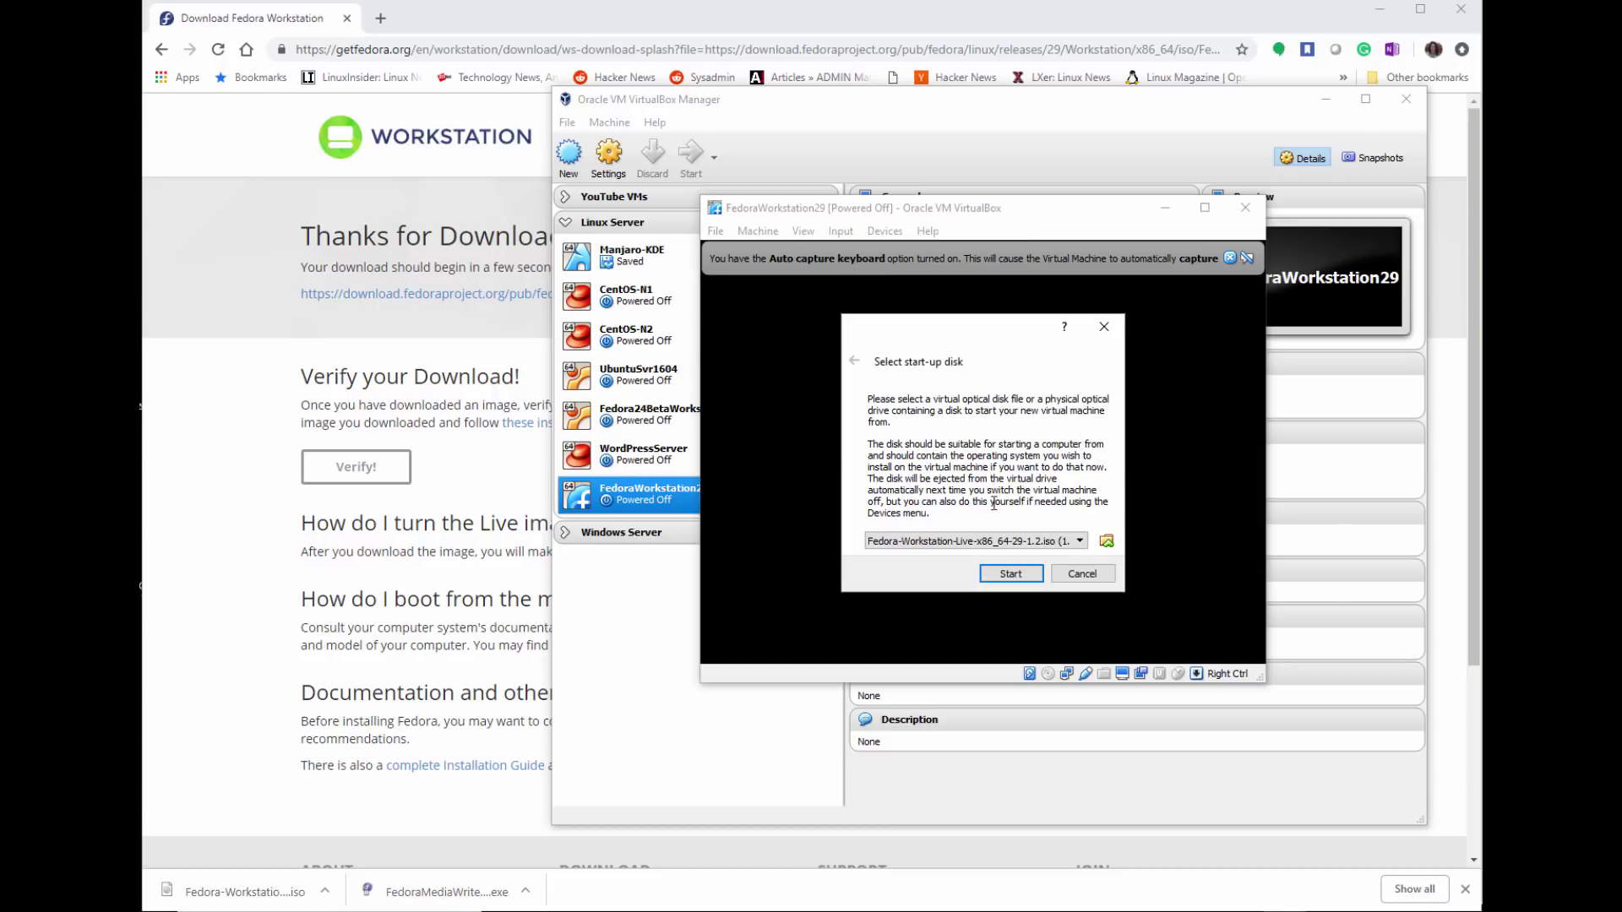
click(1010, 574)
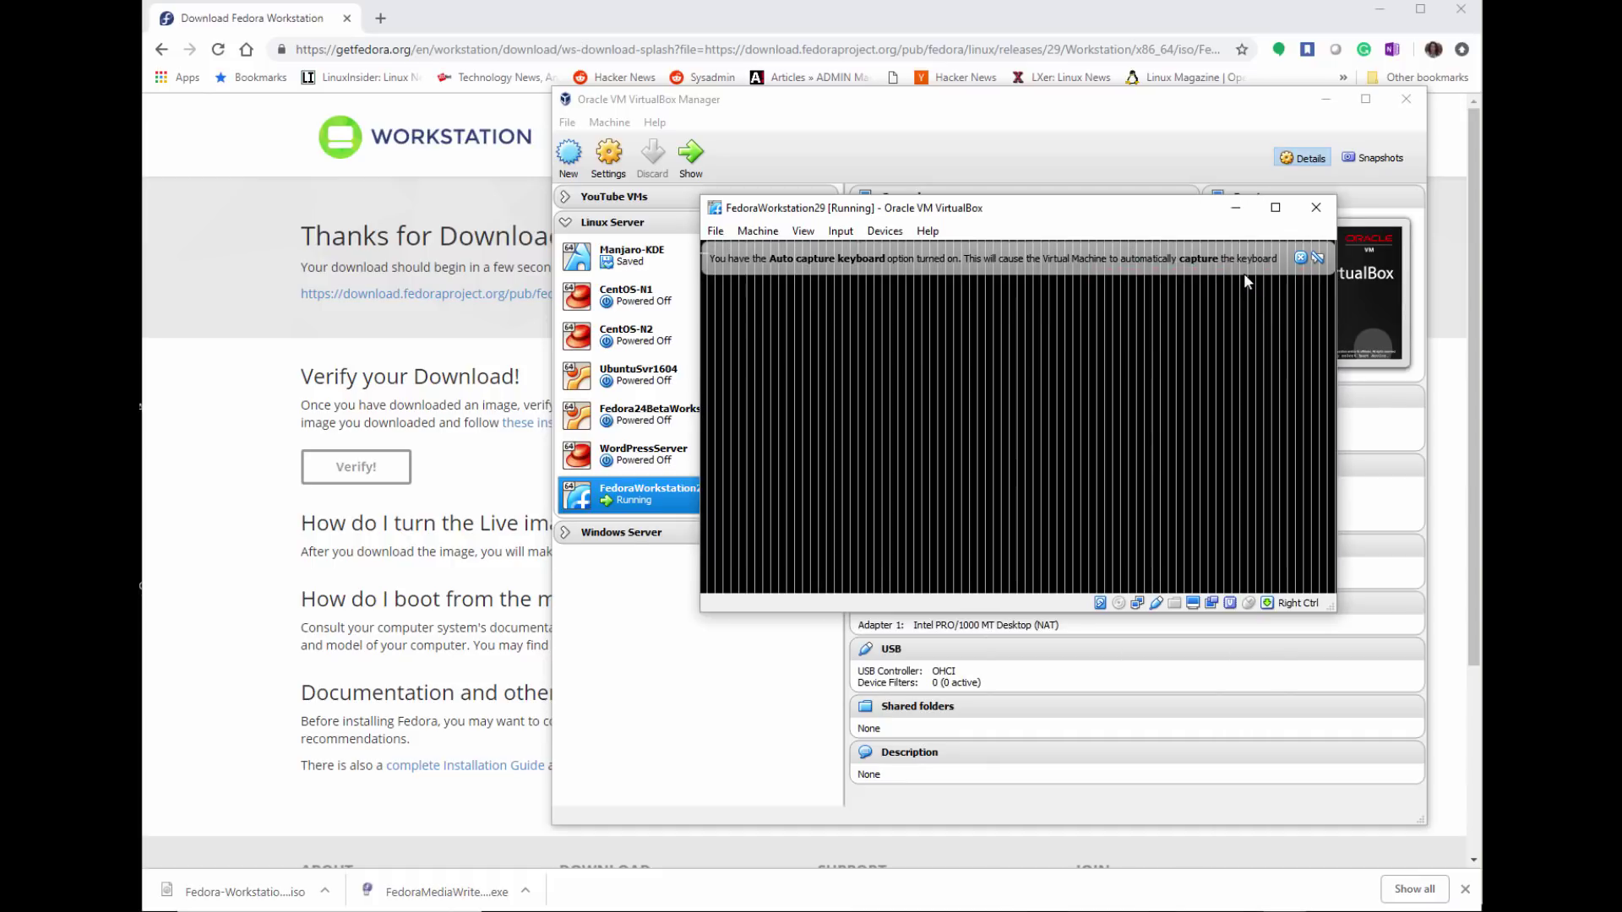
Start the Fedora live session, dismiss the capture notices, and choose Try Fedora to reach the desktop
click(1299, 254)
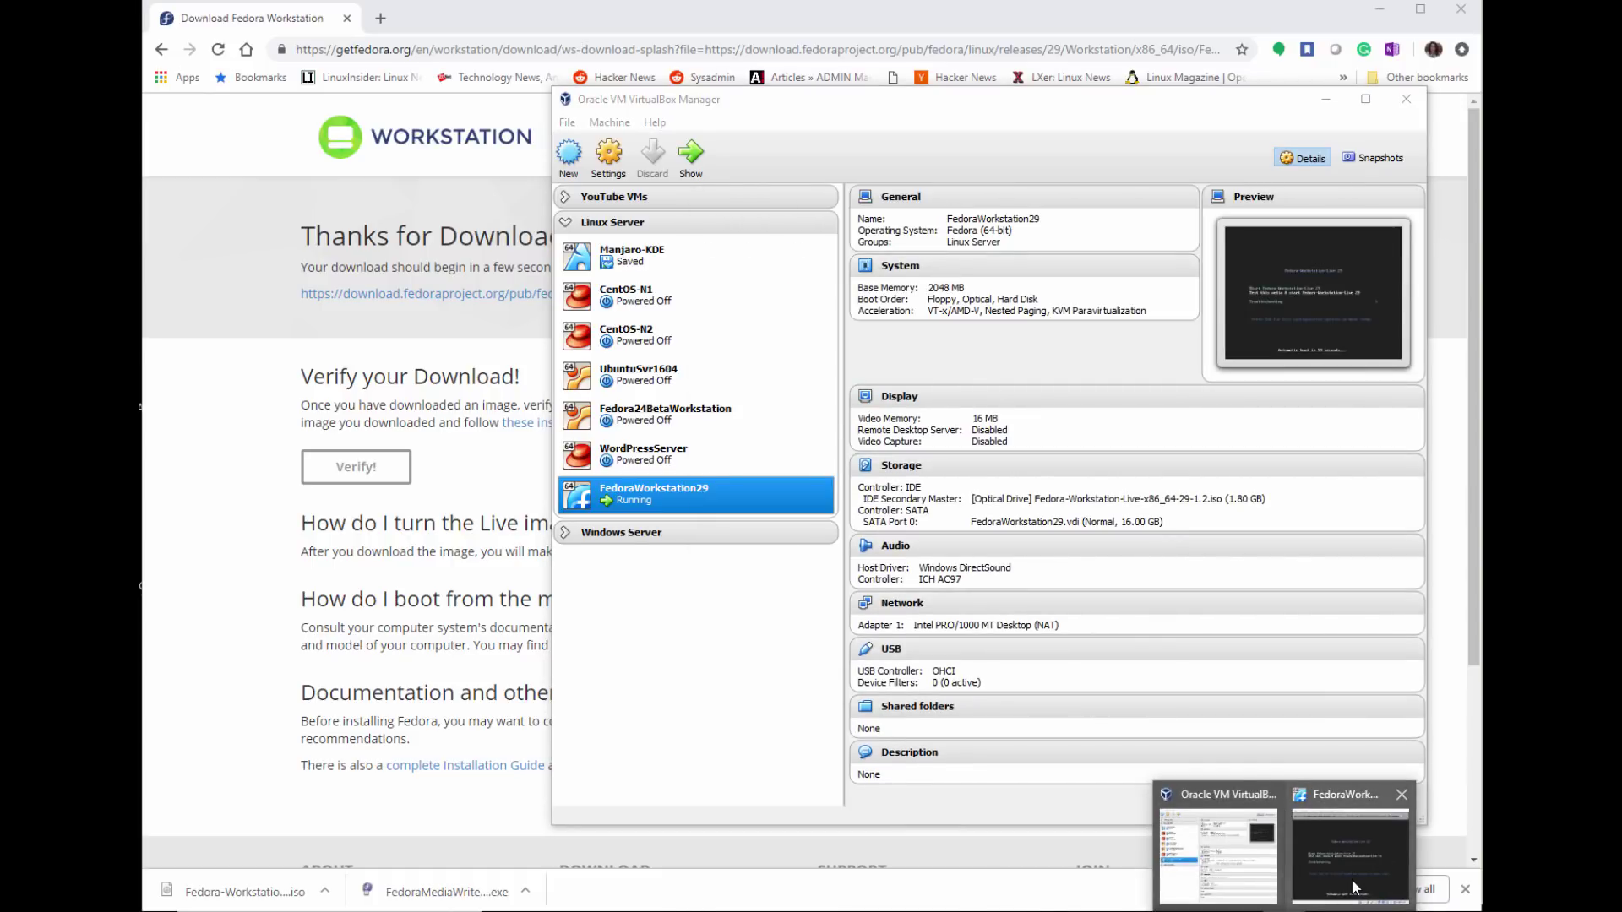
click(1353, 879)
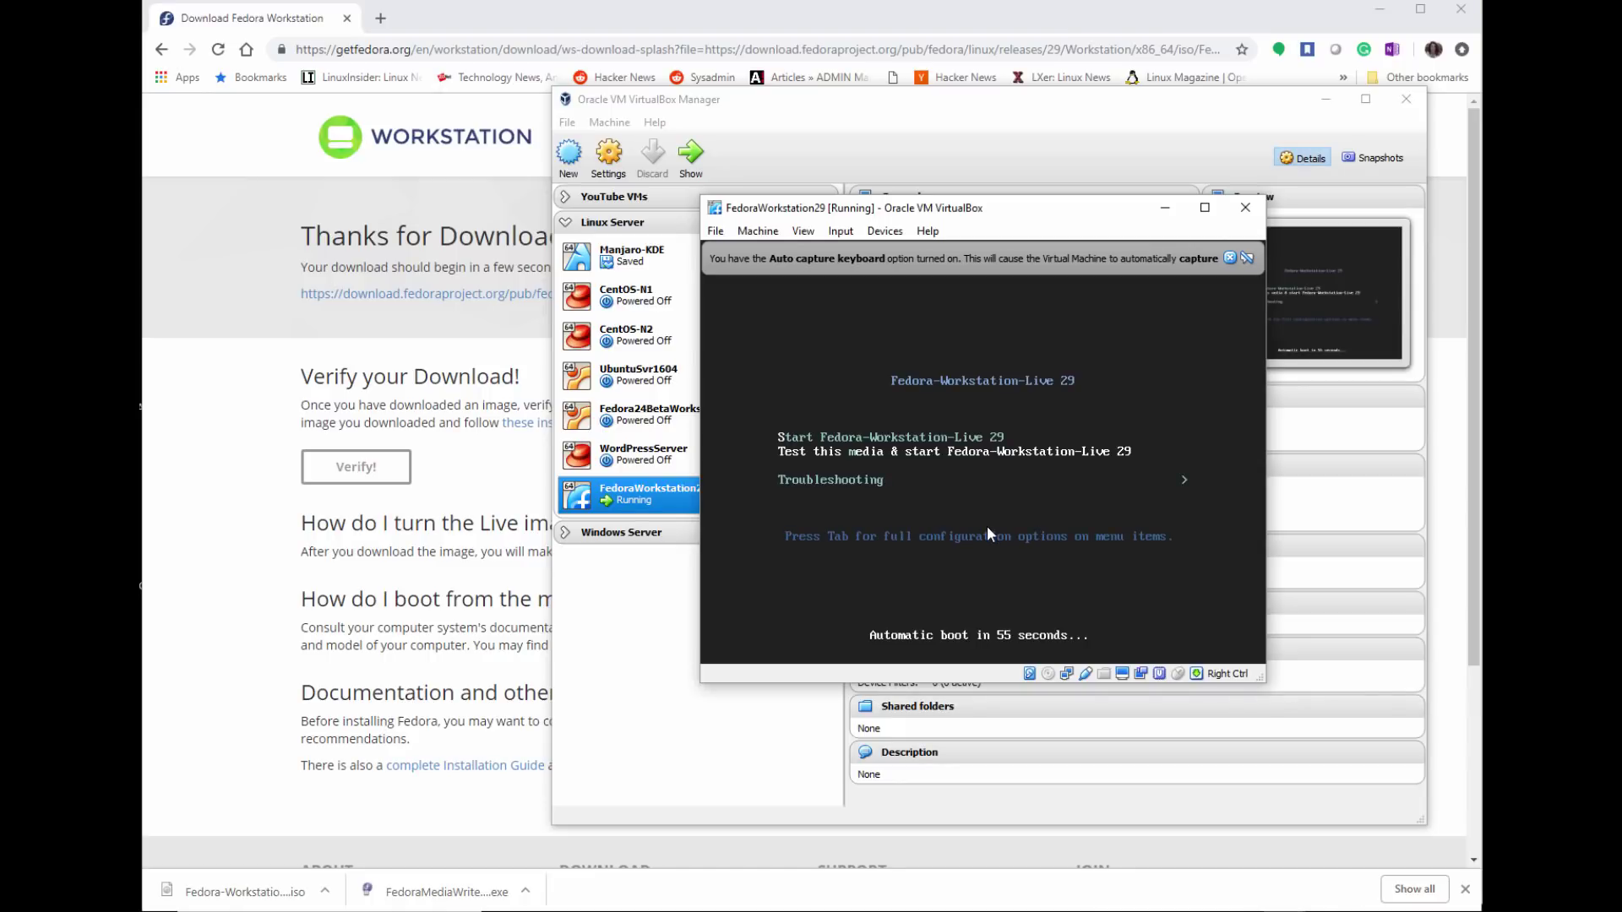
key(Down)
key(Up)
key(Up)
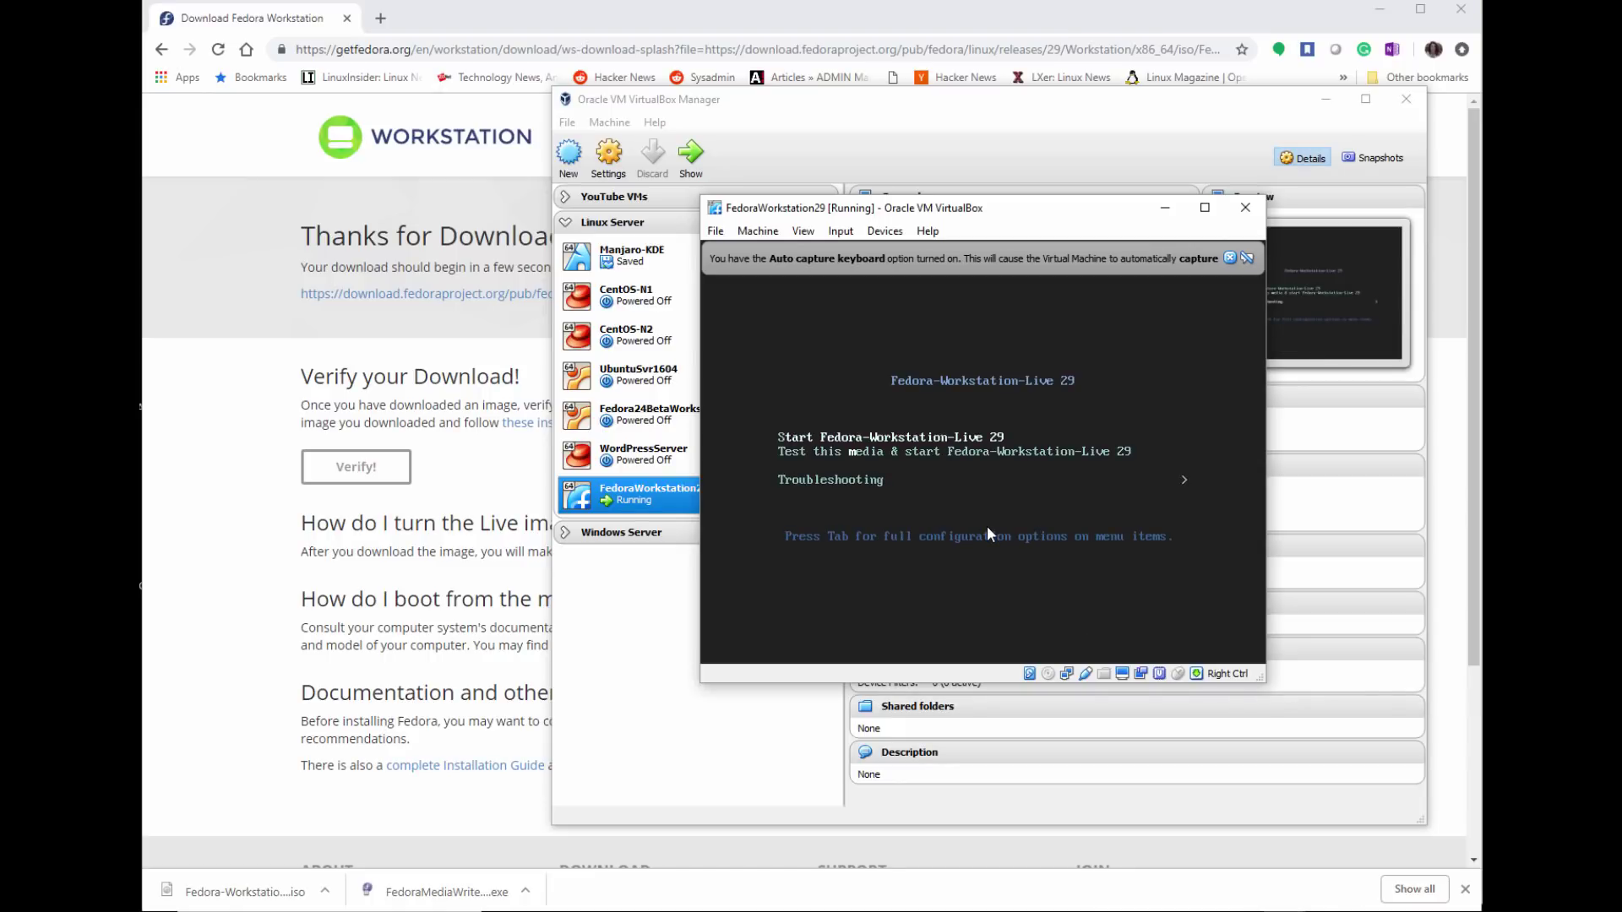
click(1231, 257)
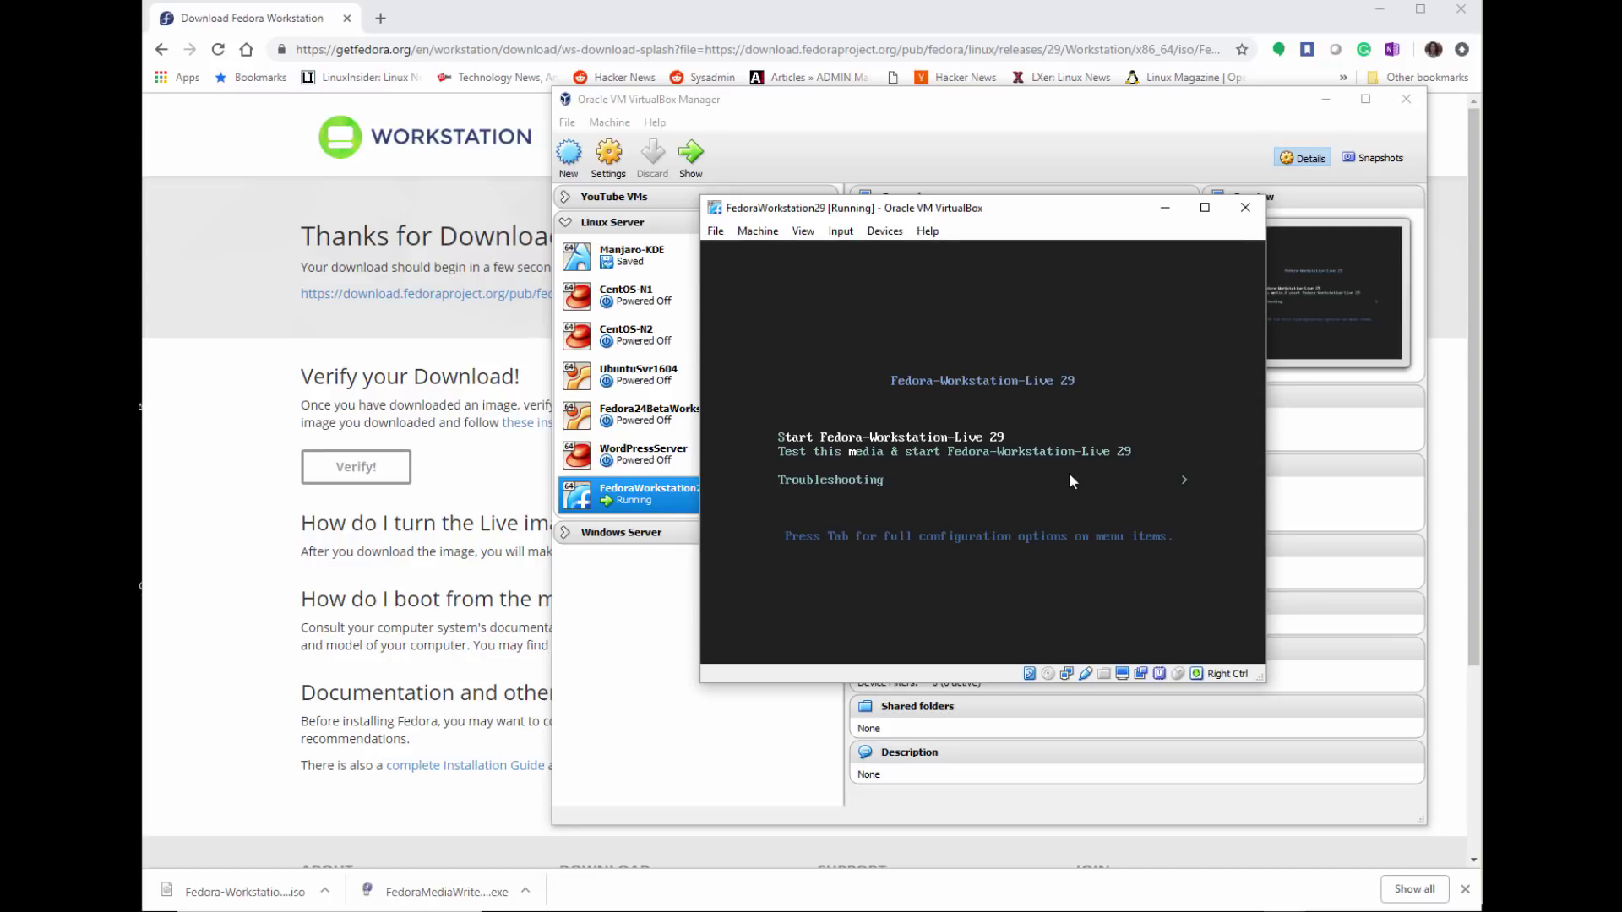
key(Return)
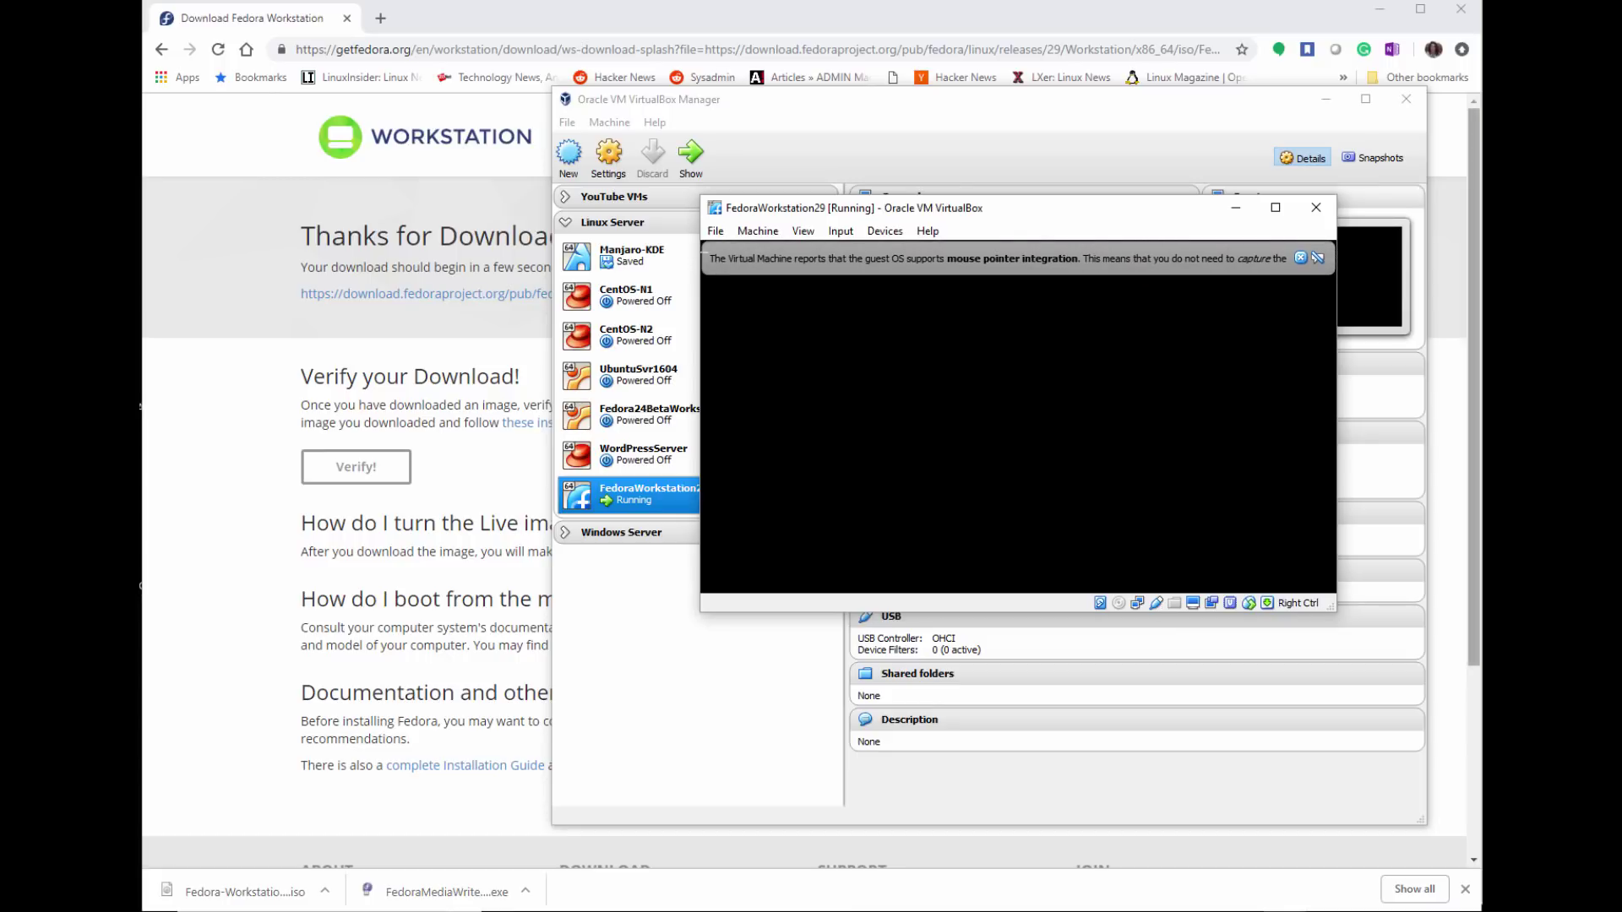
click(1300, 259)
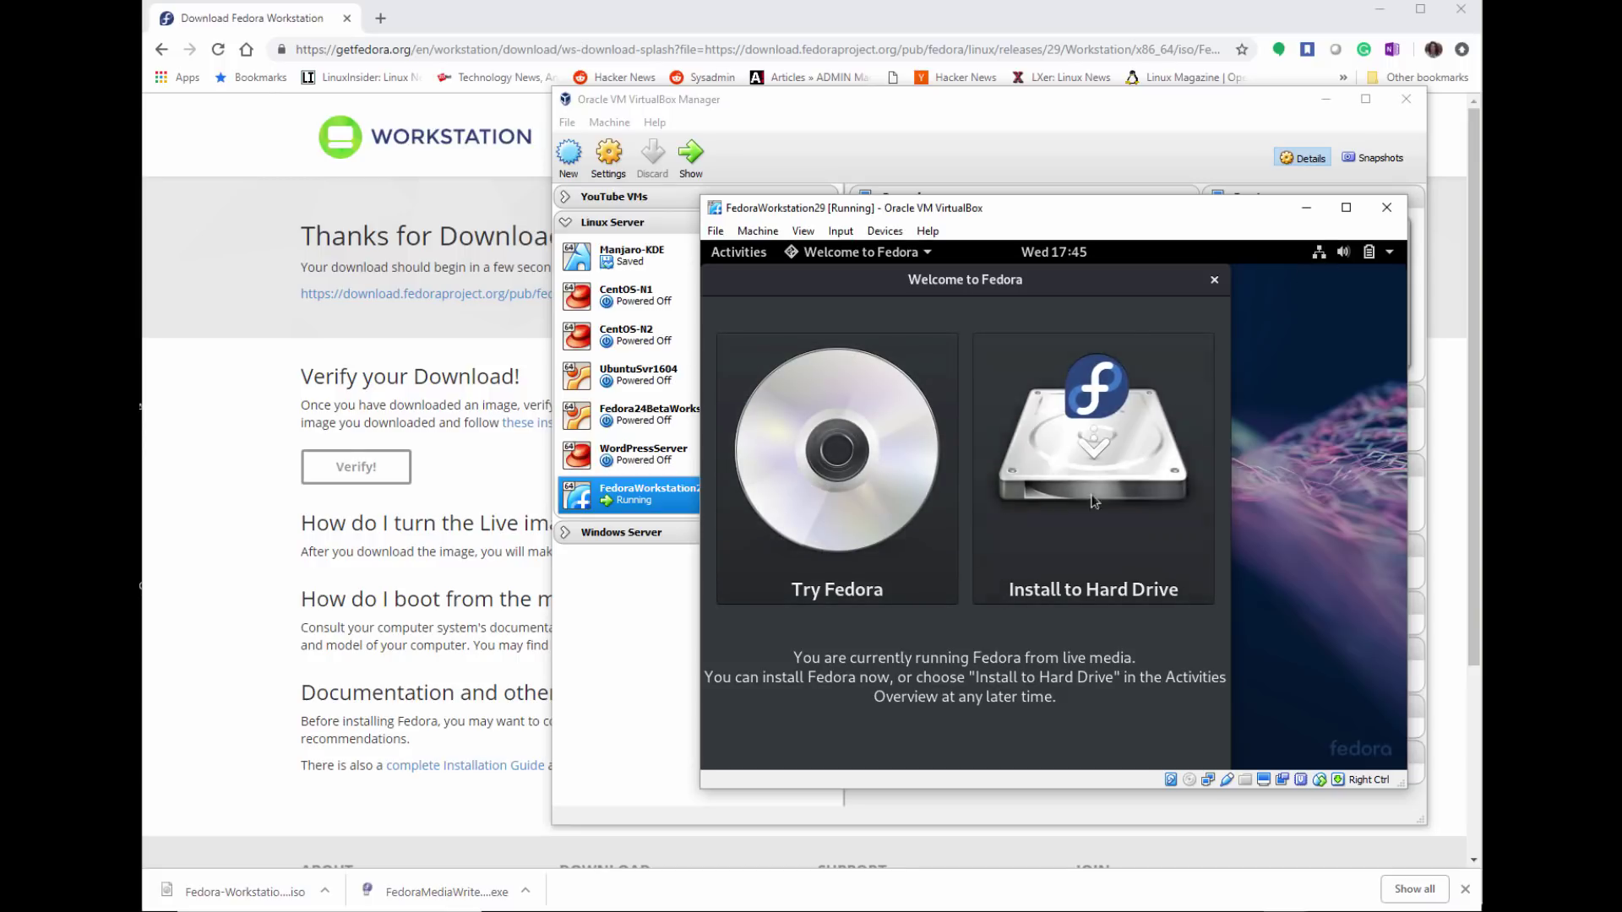
click(818, 503)
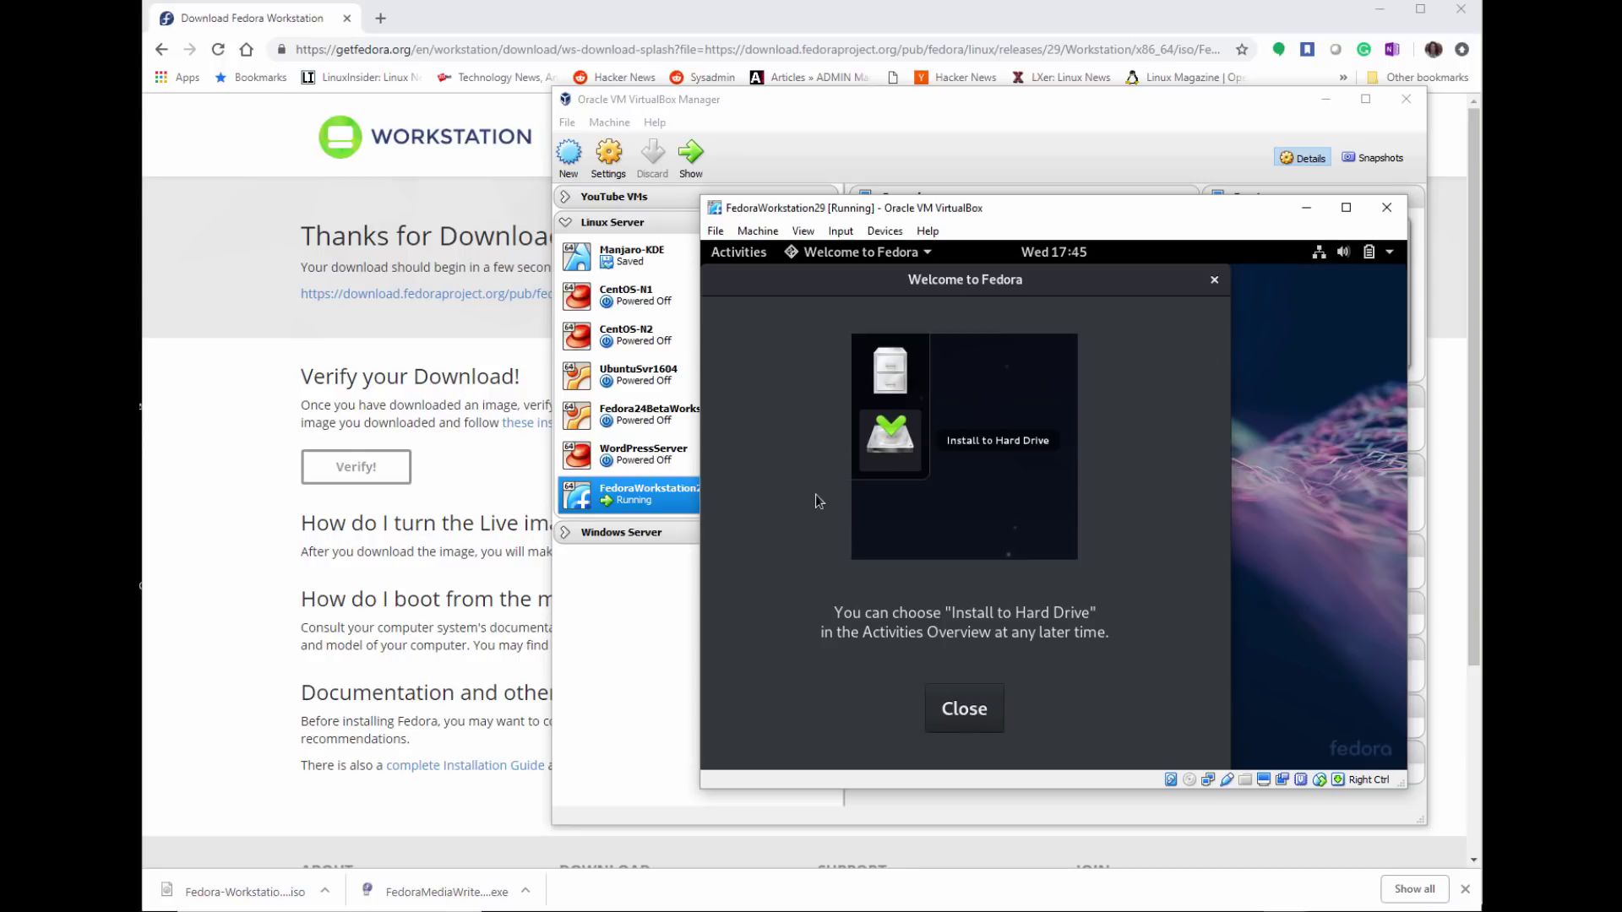
click(978, 708)
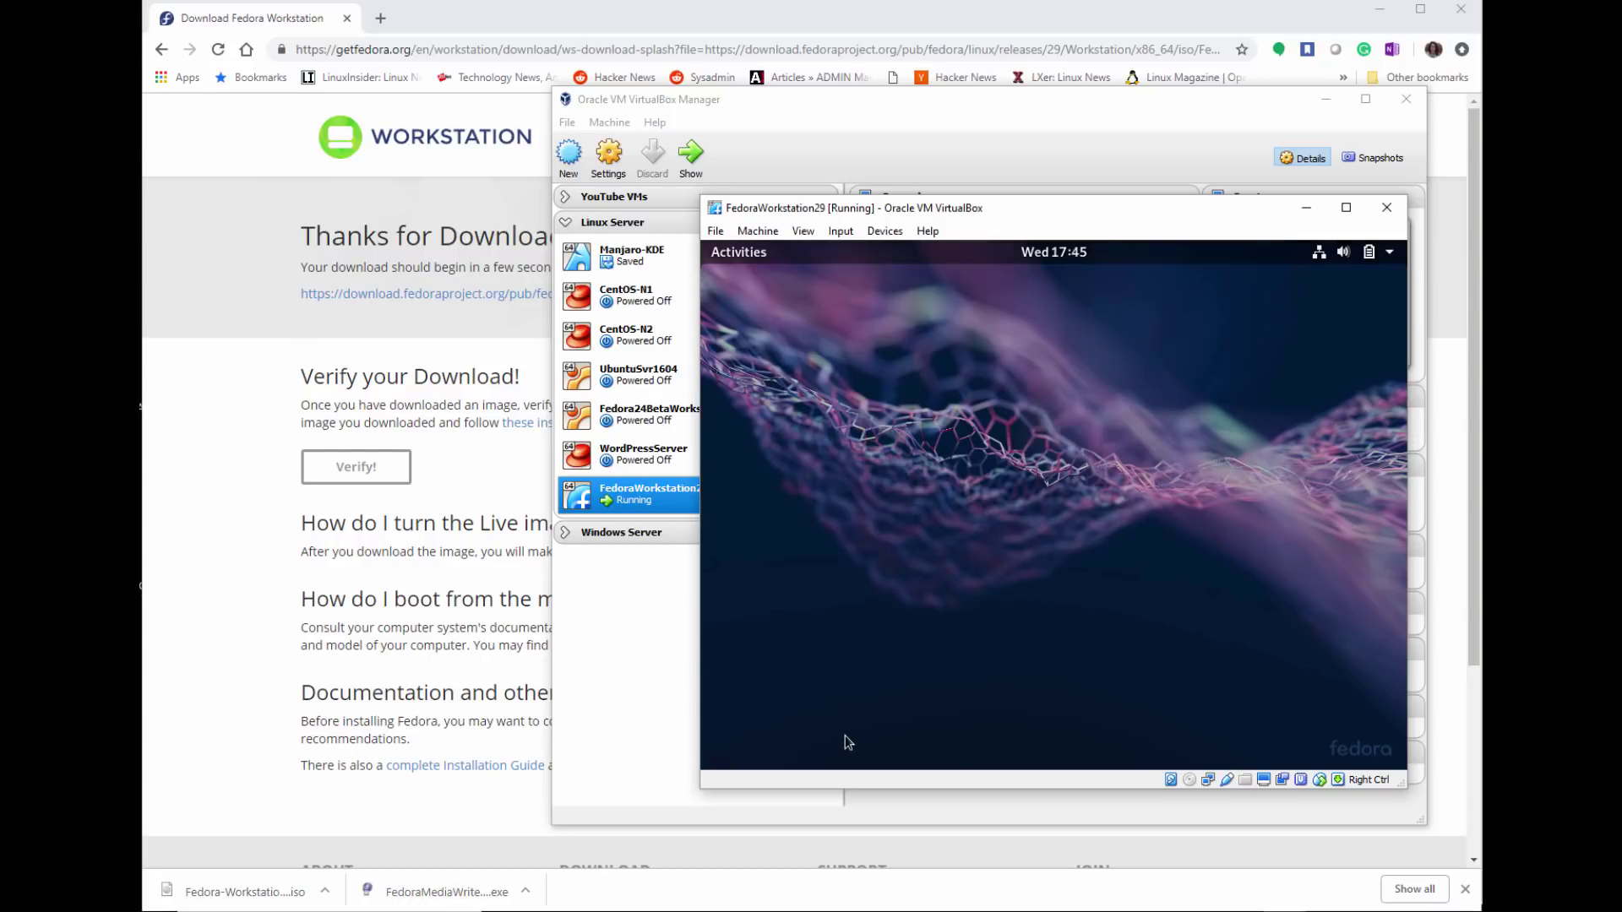
Move the VM window up and left, then drag its corner outward to enlarge it
drag(1023, 213, 706, 51)
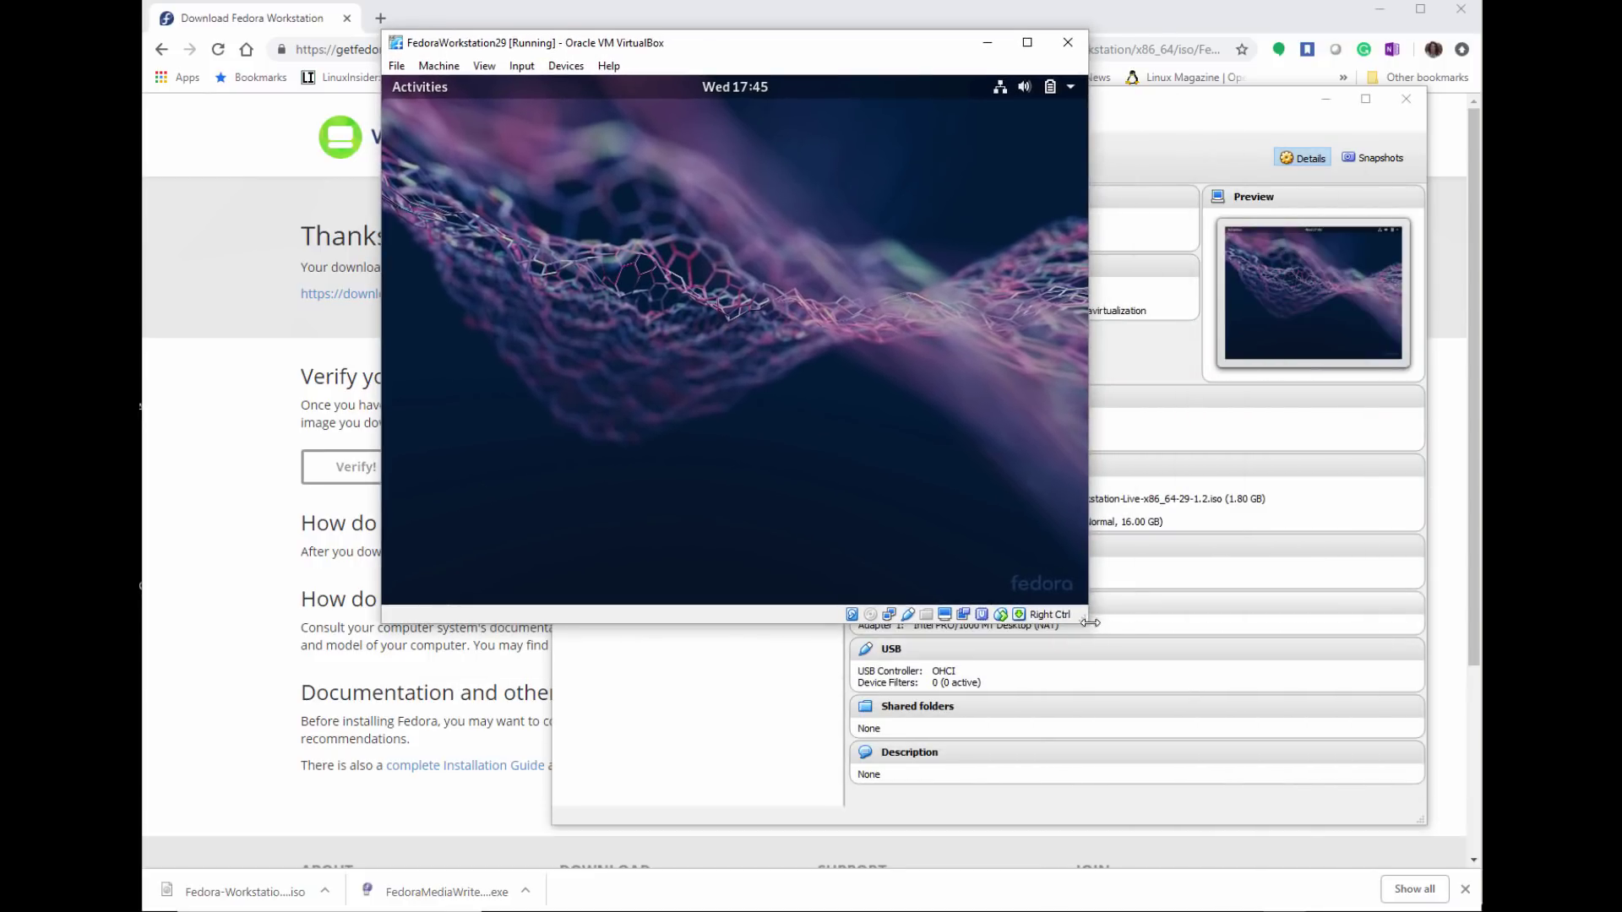
drag(1087, 621, 1410, 850)
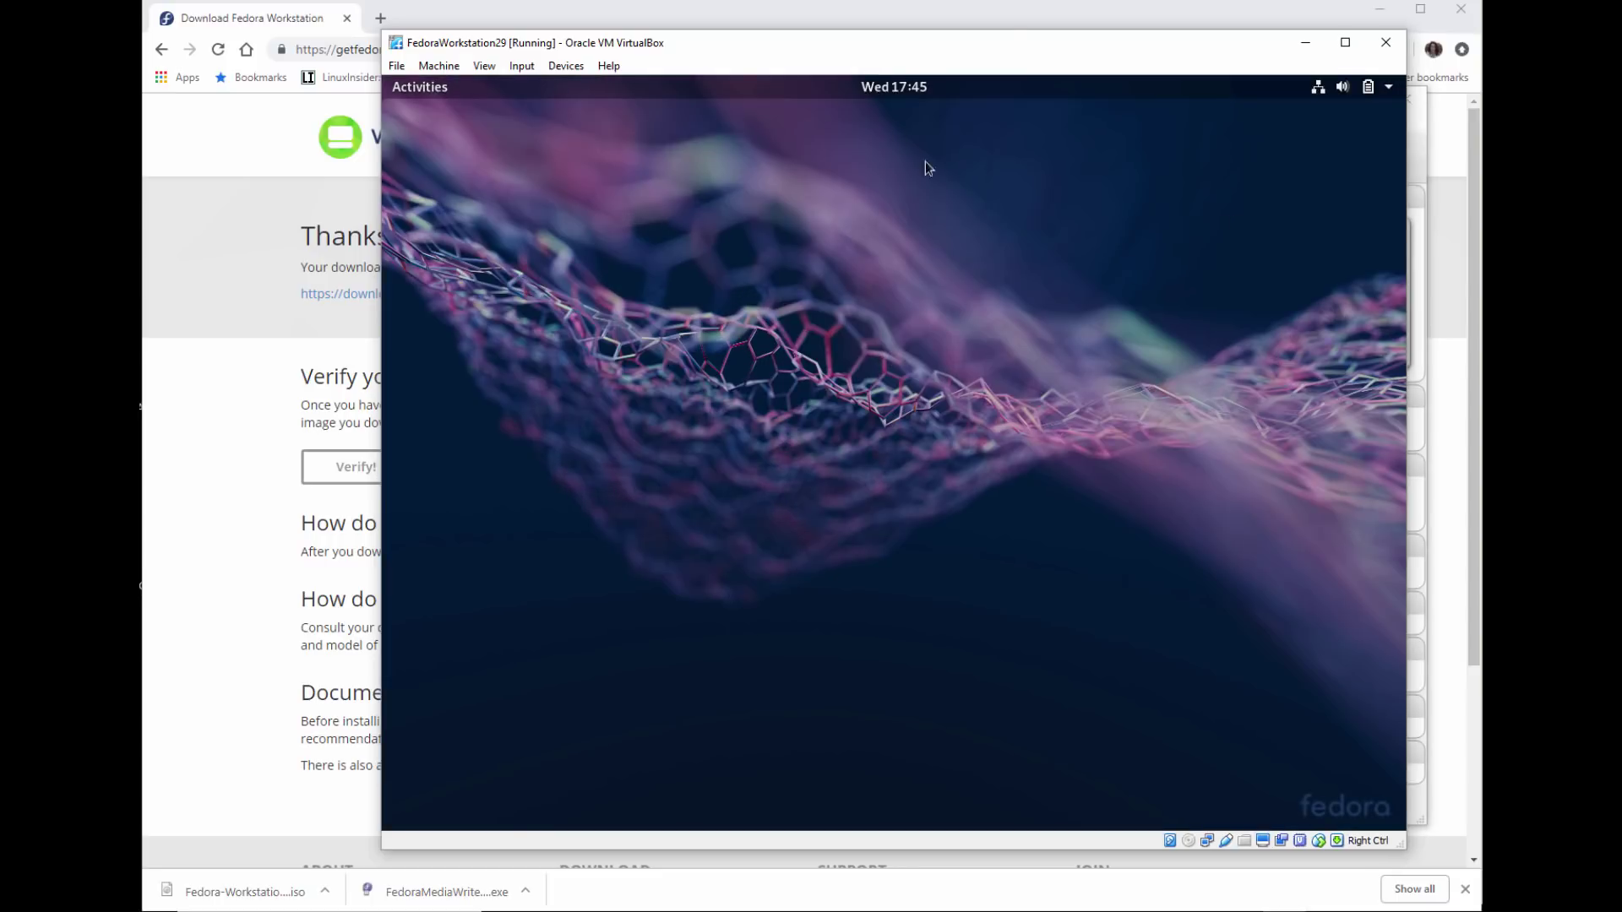
drag(985, 42, 962, 38)
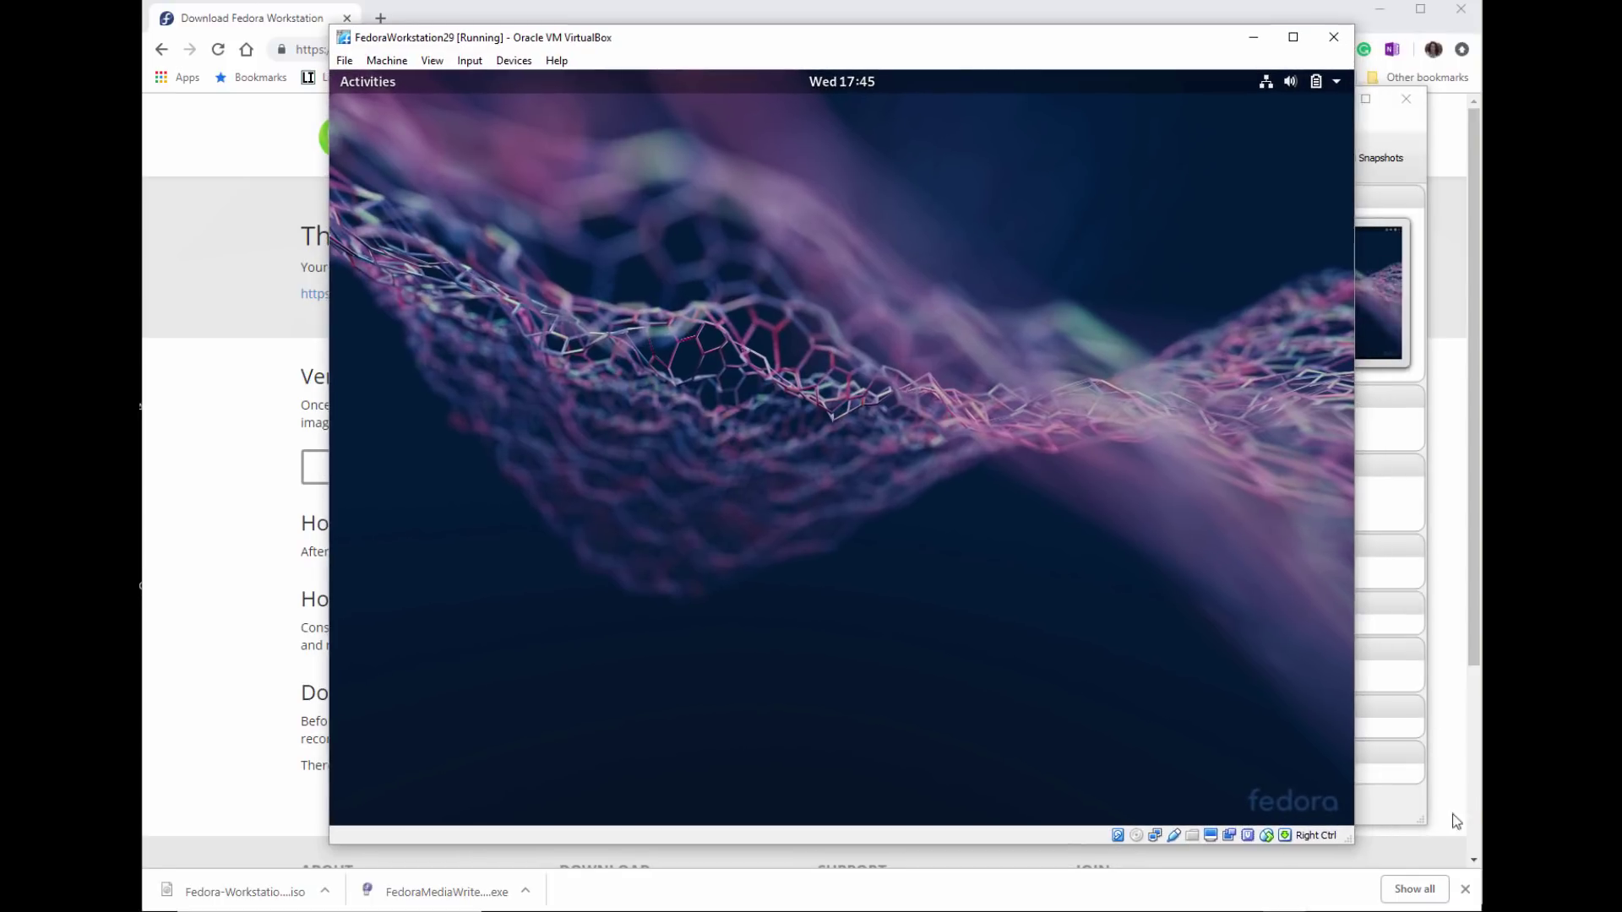
drag(1350, 841, 1414, 897)
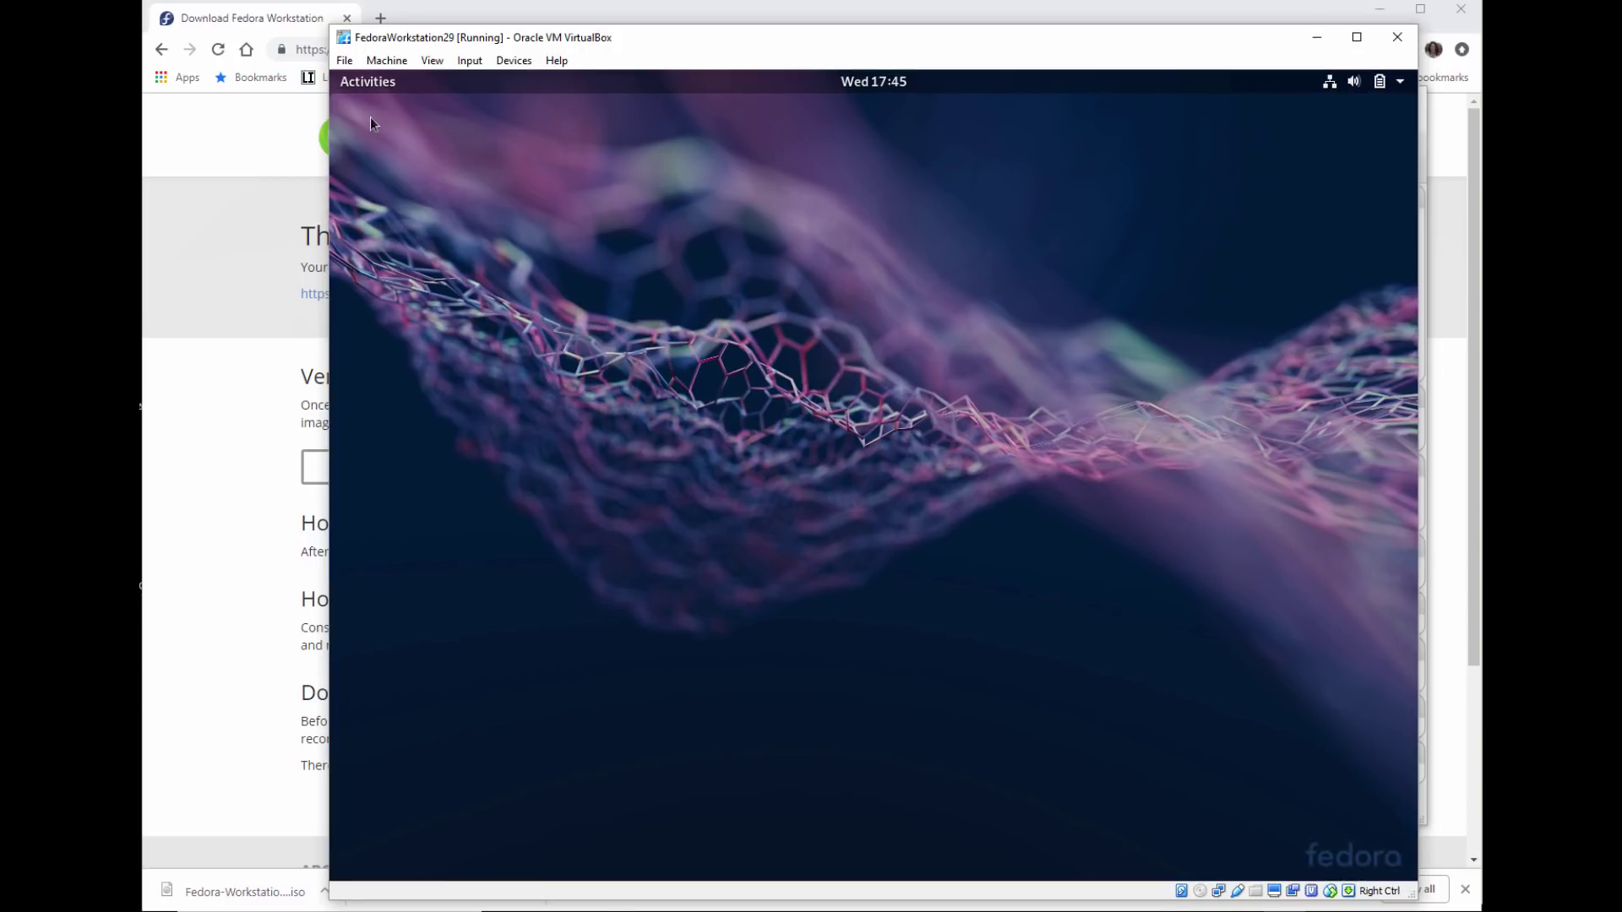
Launch Firefox from the guest's Show Applications grid
click(371, 84)
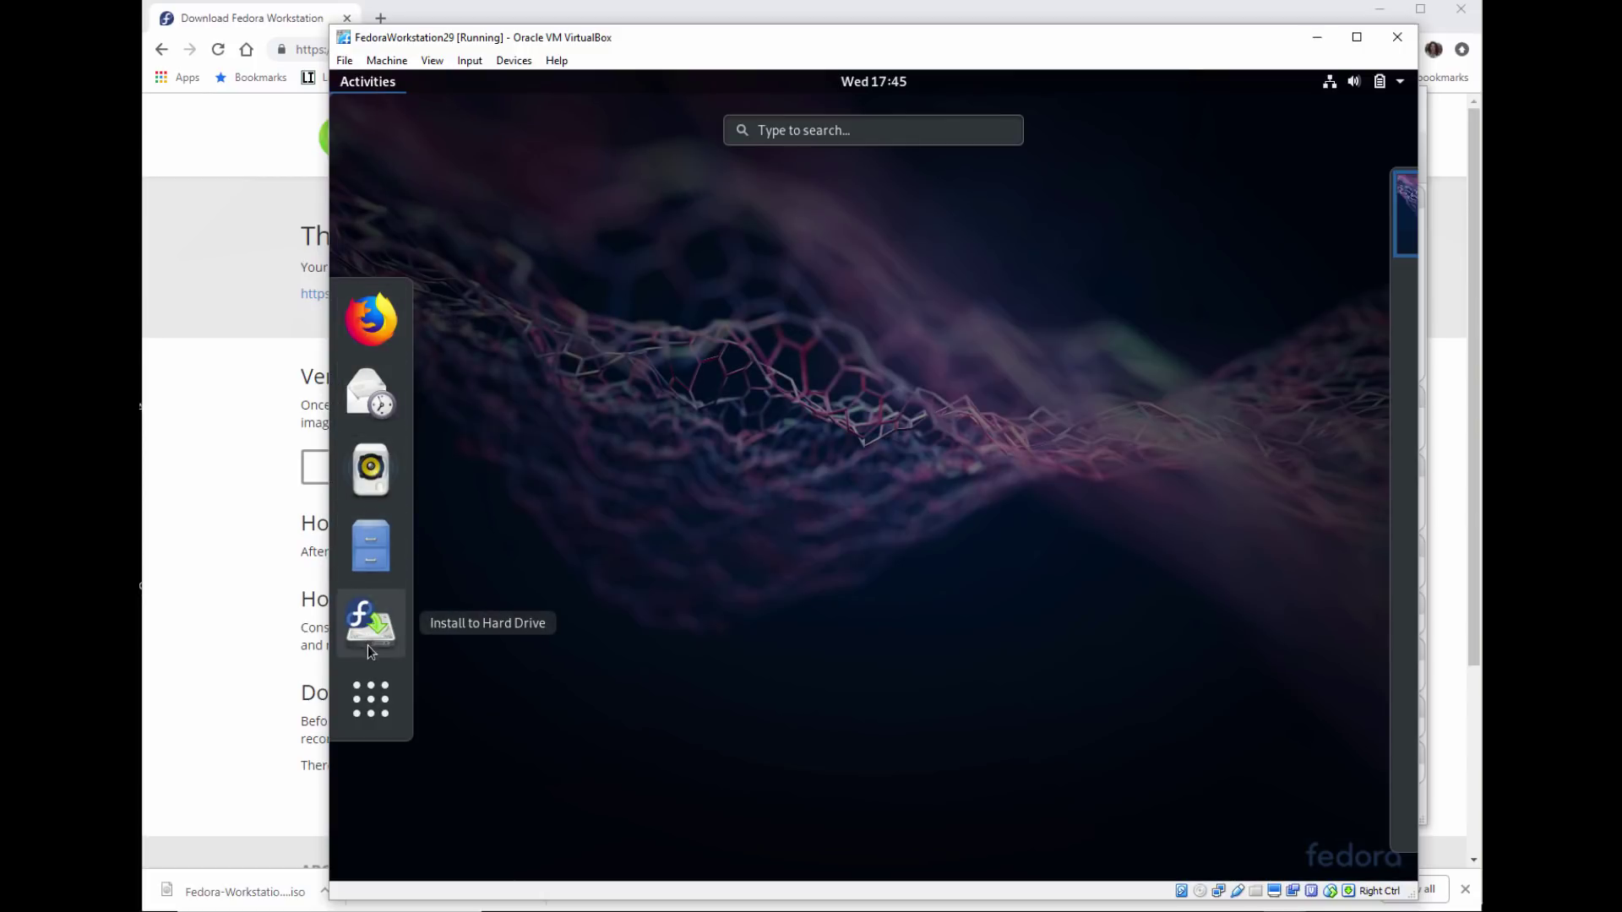
click(367, 712)
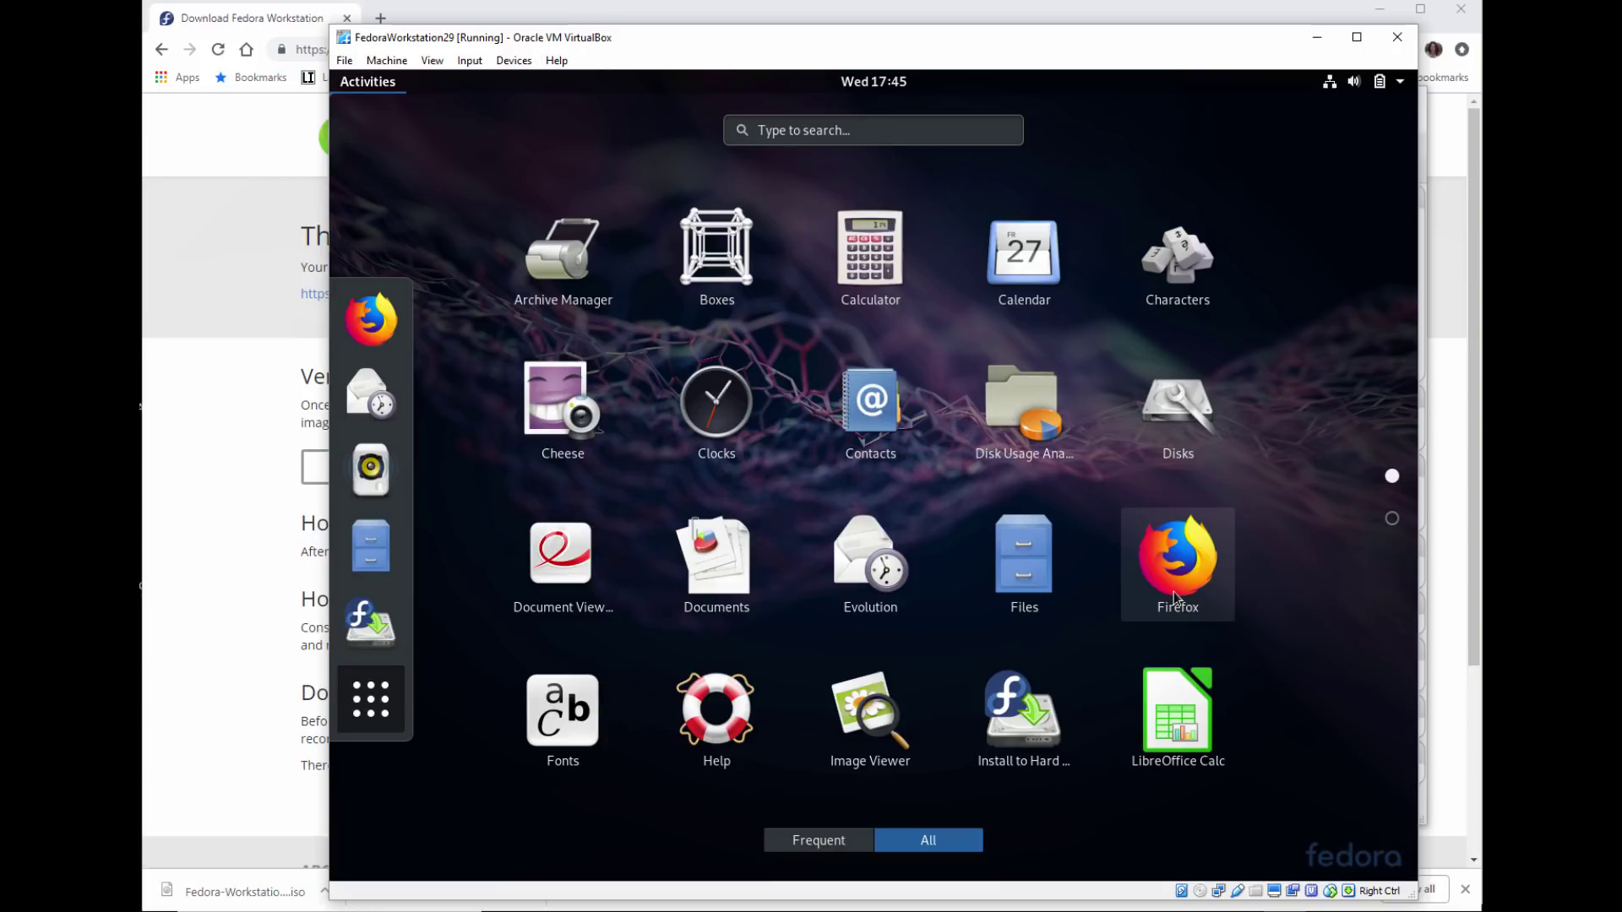
click(1392, 520)
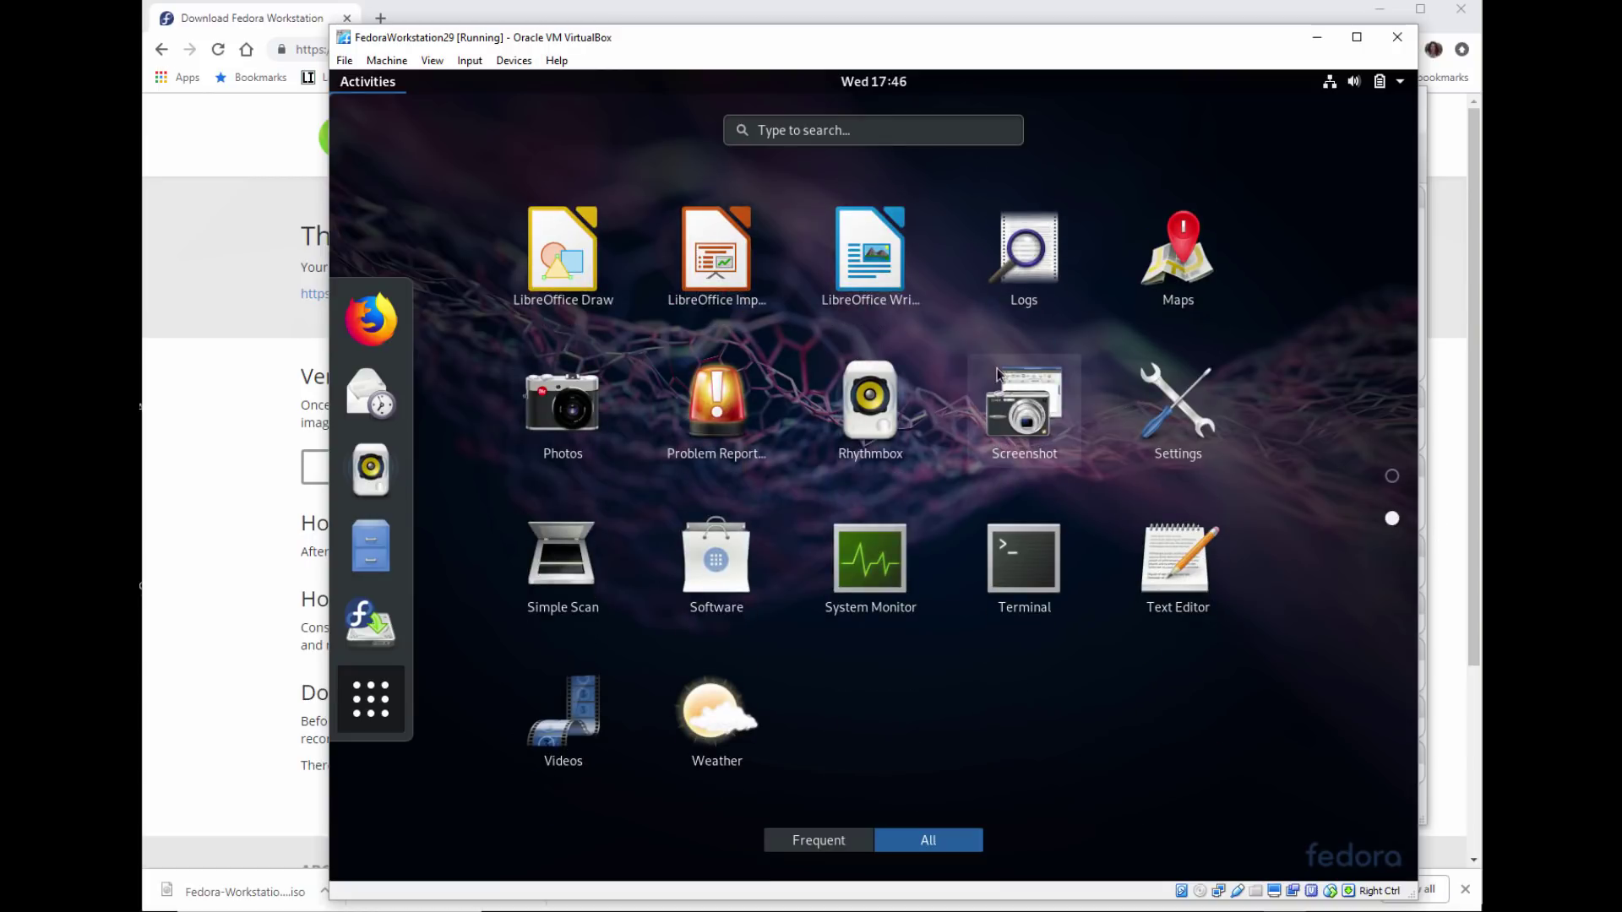
click(1392, 475)
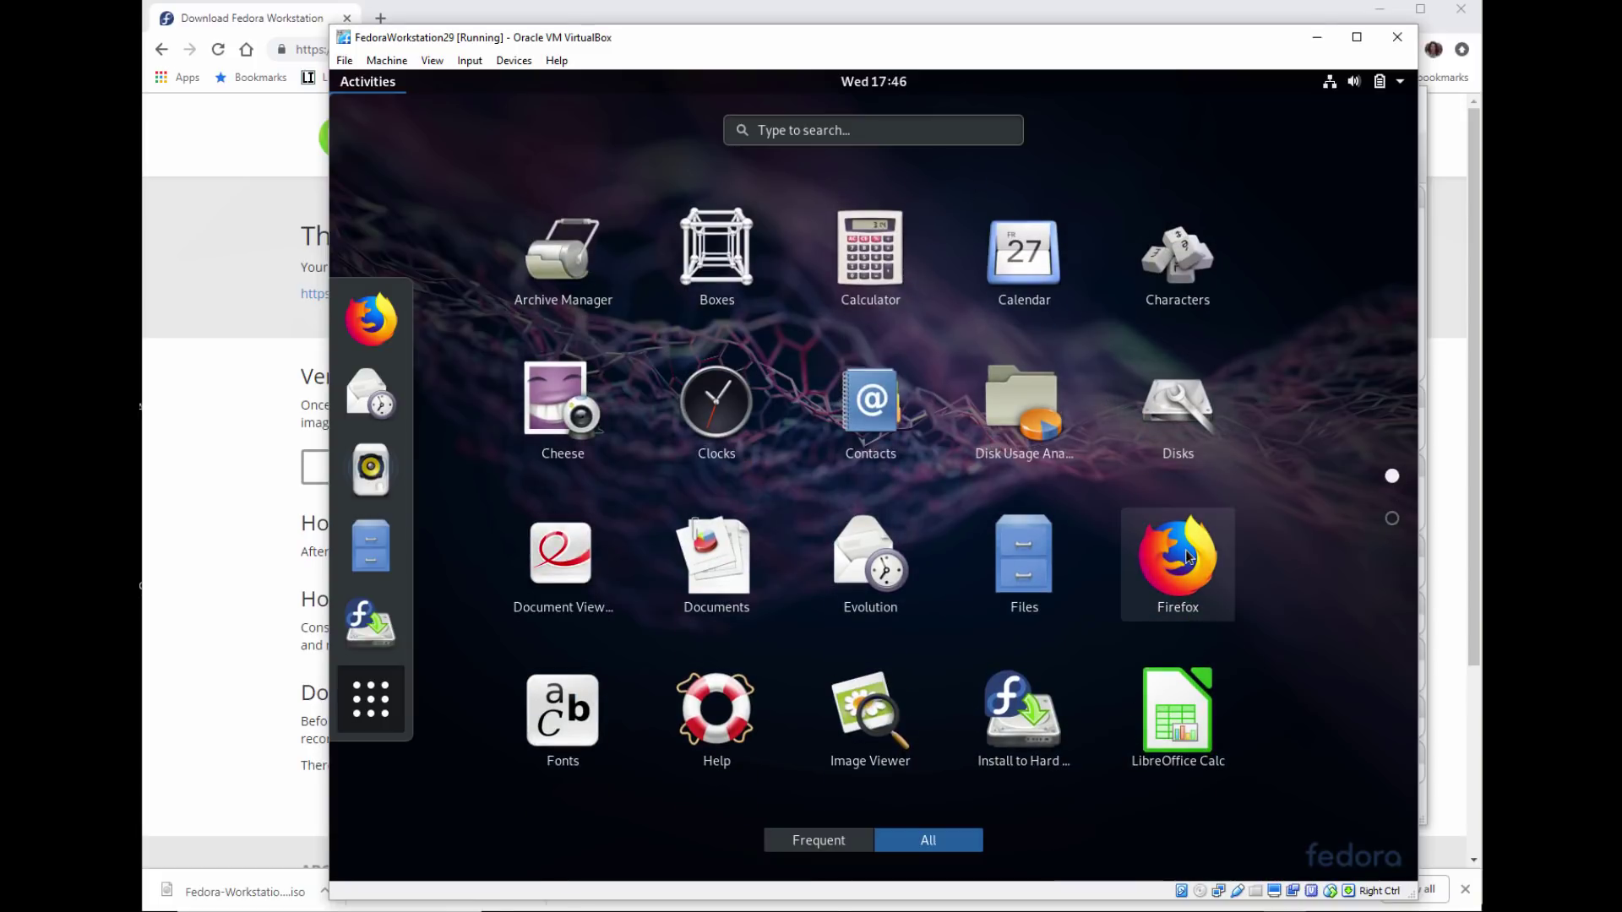
click(1185, 553)
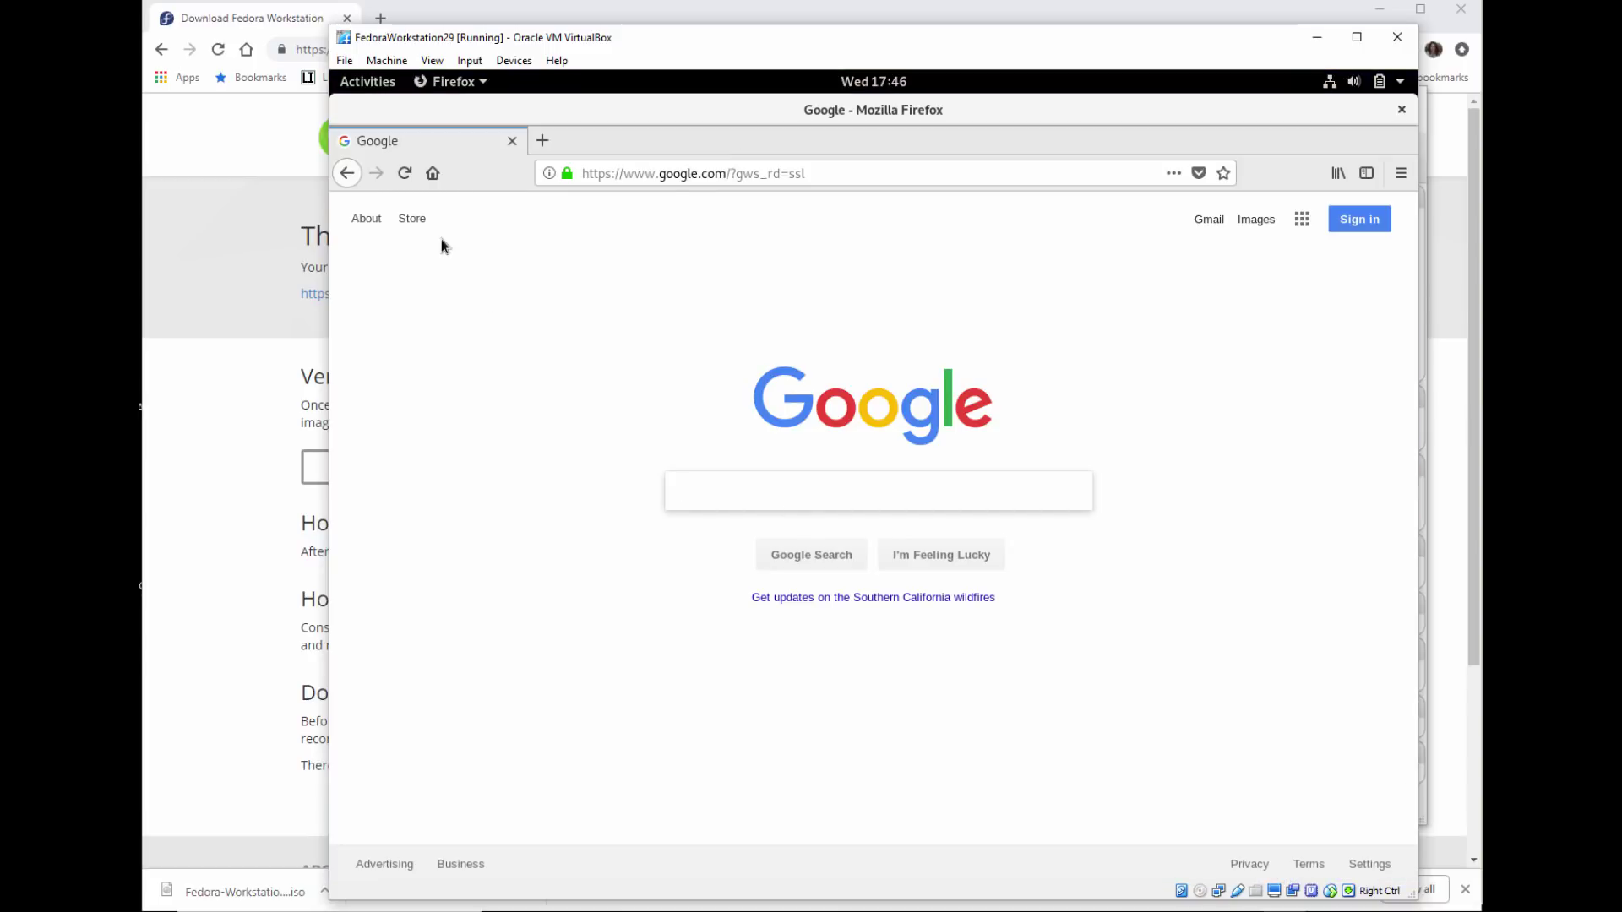
Check that the VM's network adapter is NAT, closing Settings without changes
click(383, 62)
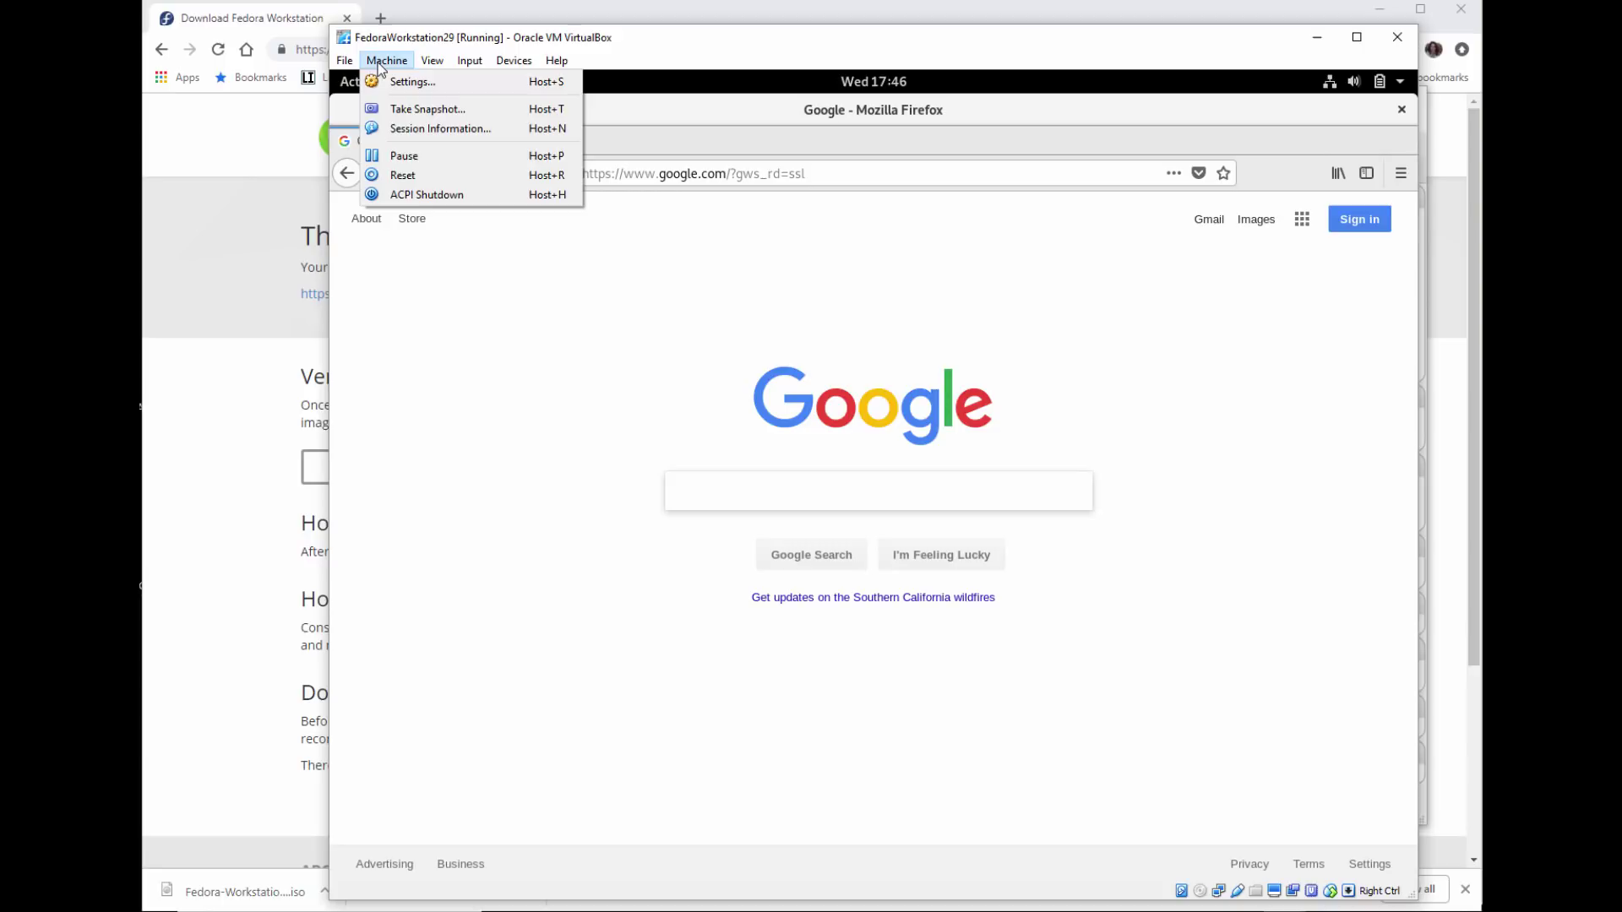
click(388, 84)
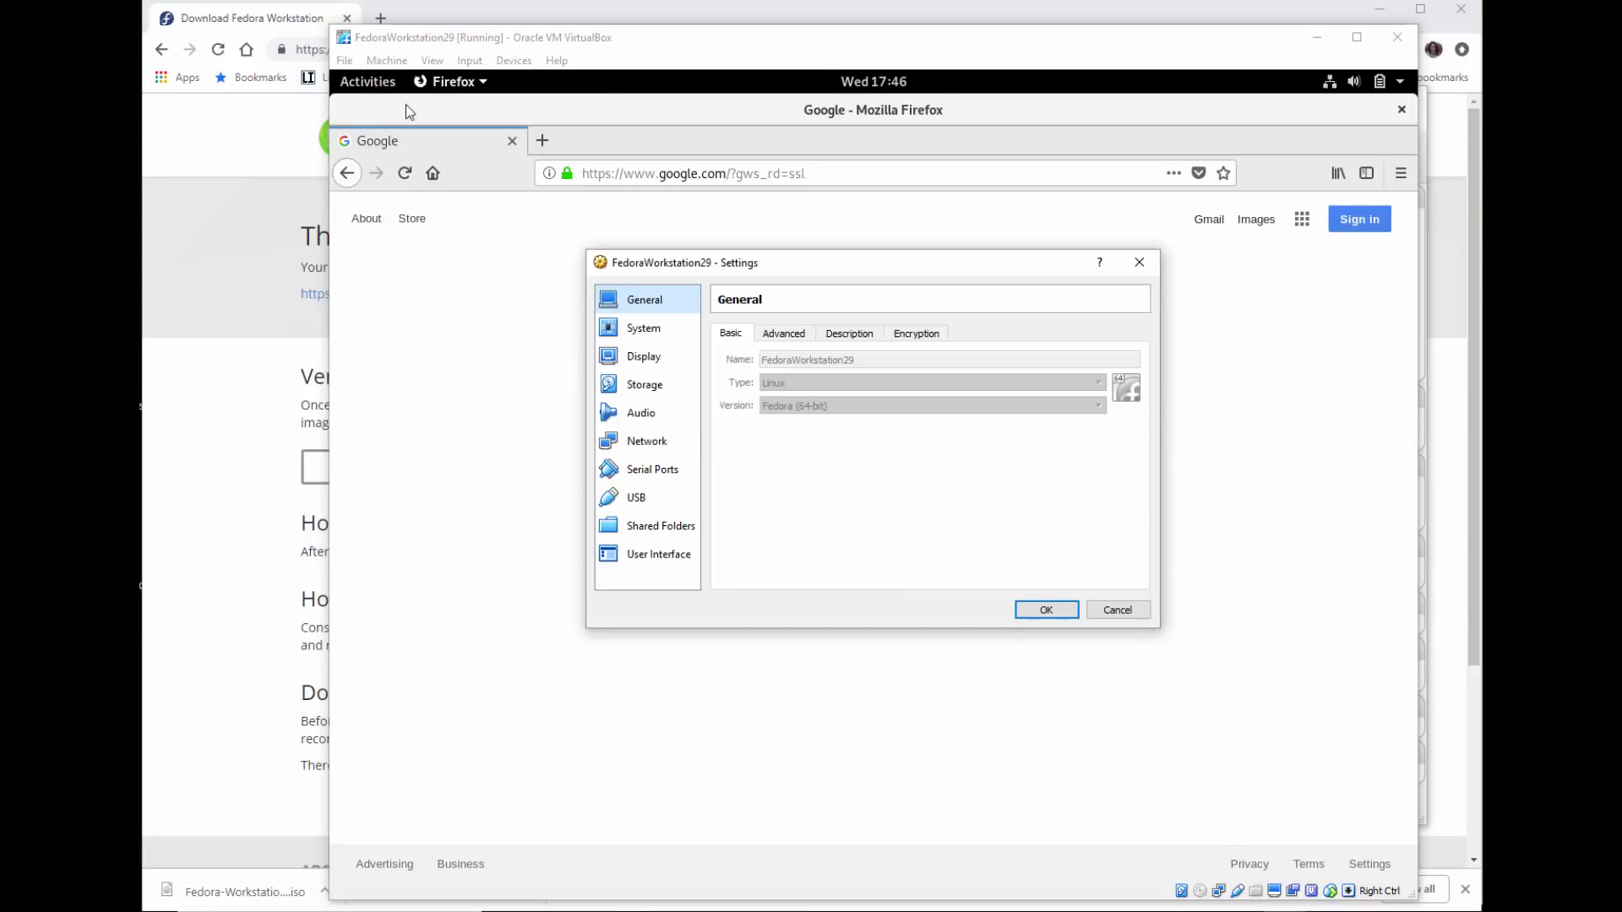
click(638, 443)
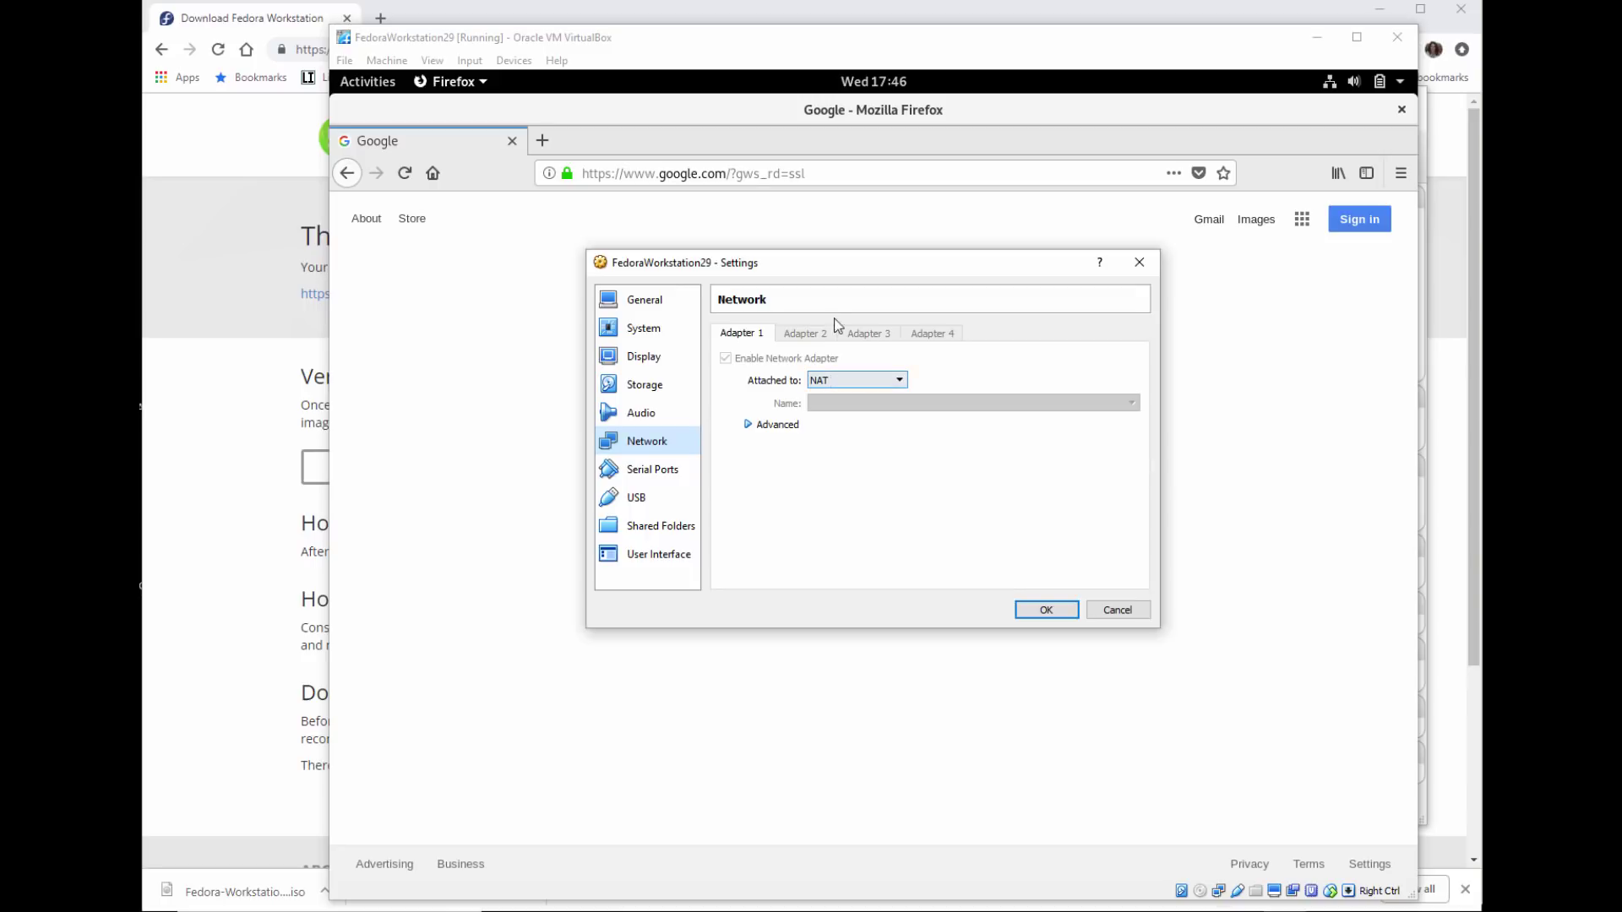
click(1111, 612)
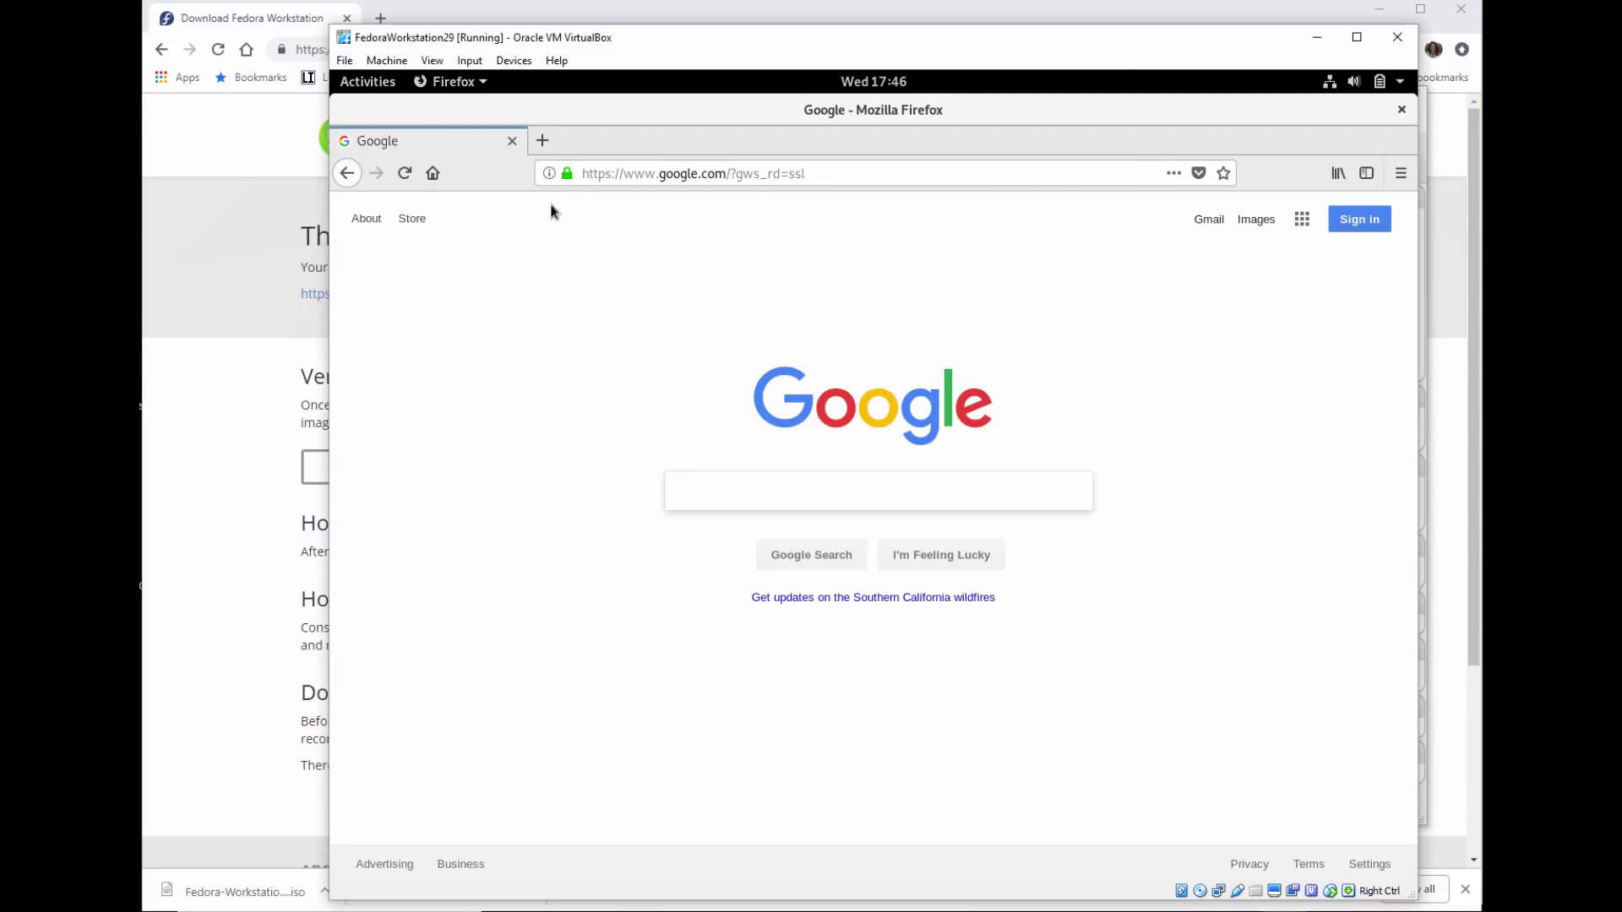
Close Firefox and show page two of the guest's application grid
click(1403, 110)
click(368, 82)
click(370, 699)
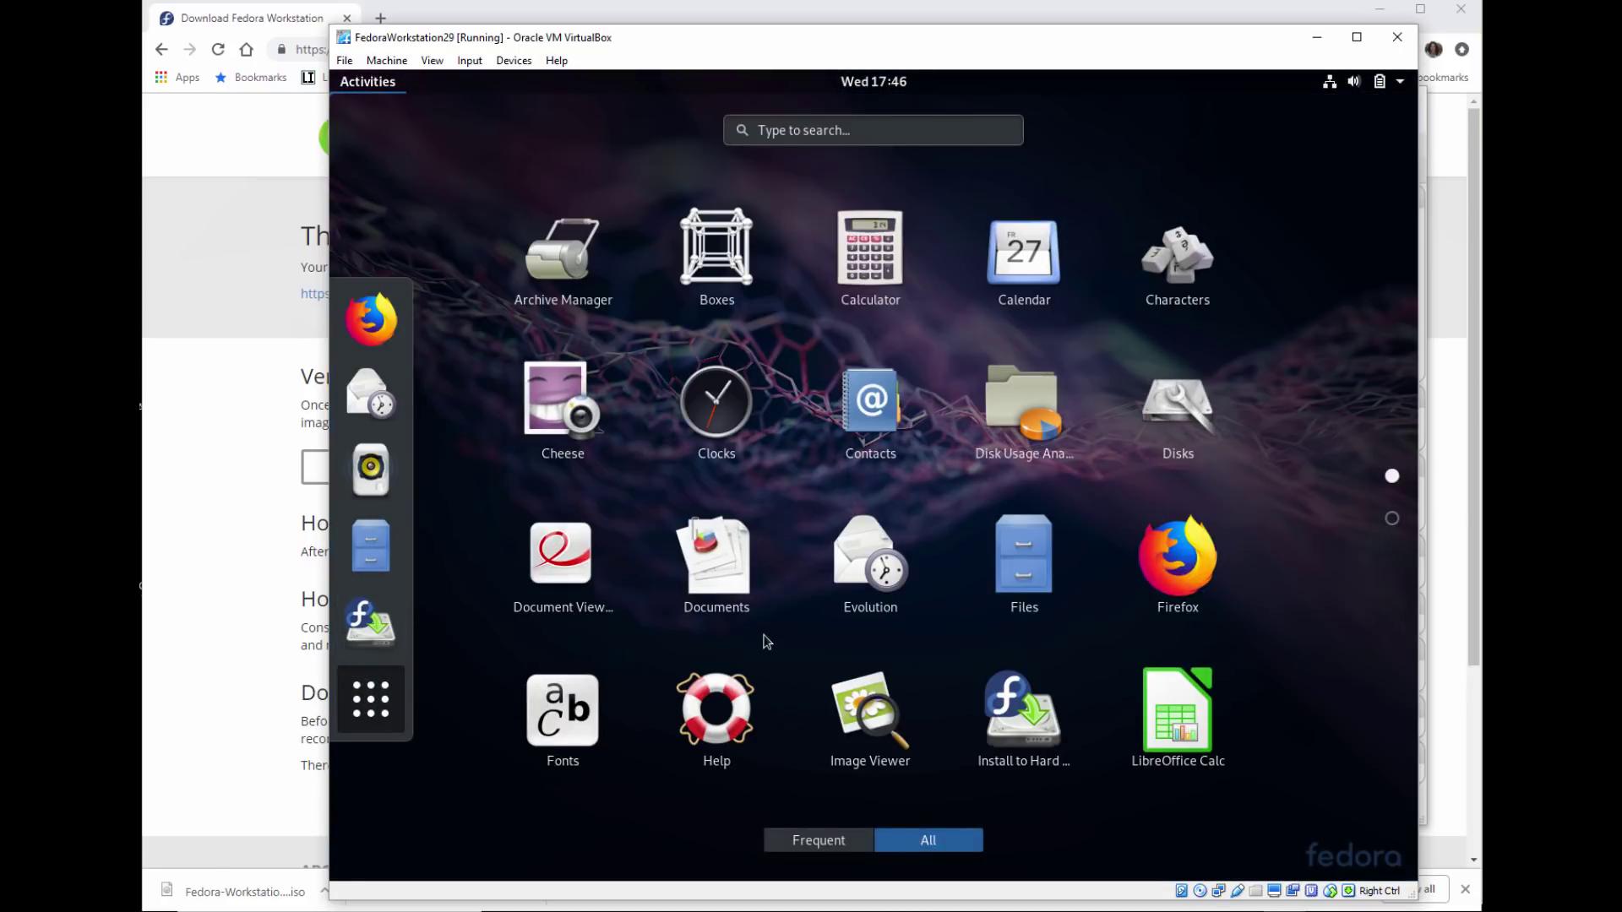
click(1392, 517)
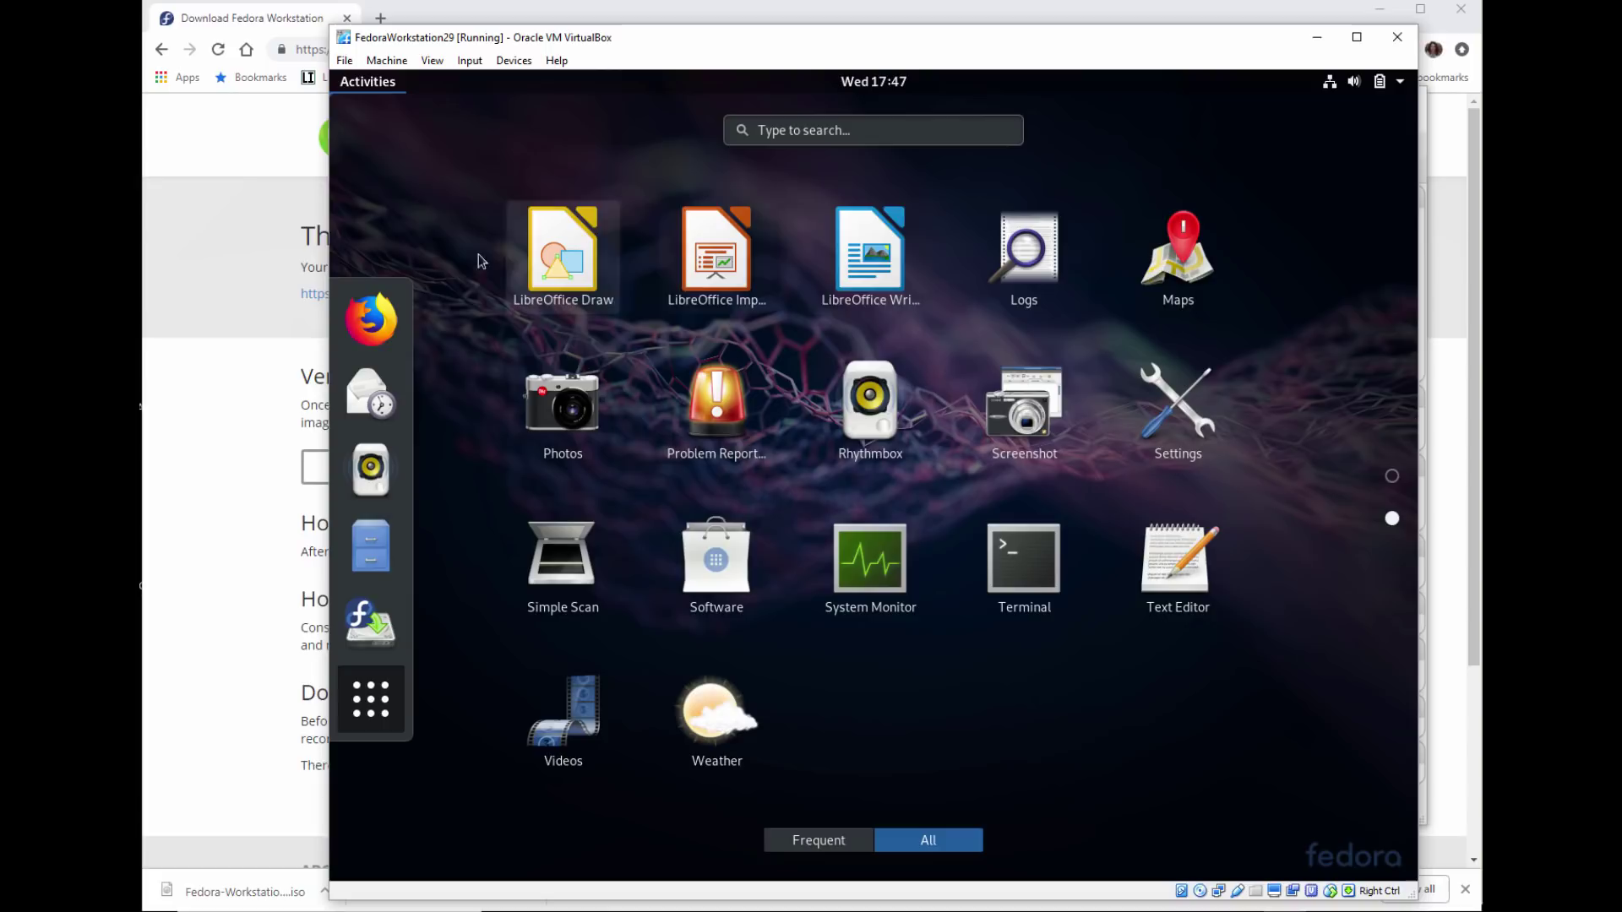
Launch LibreOffice Writer and save the blank document as test.odt
click(876, 279)
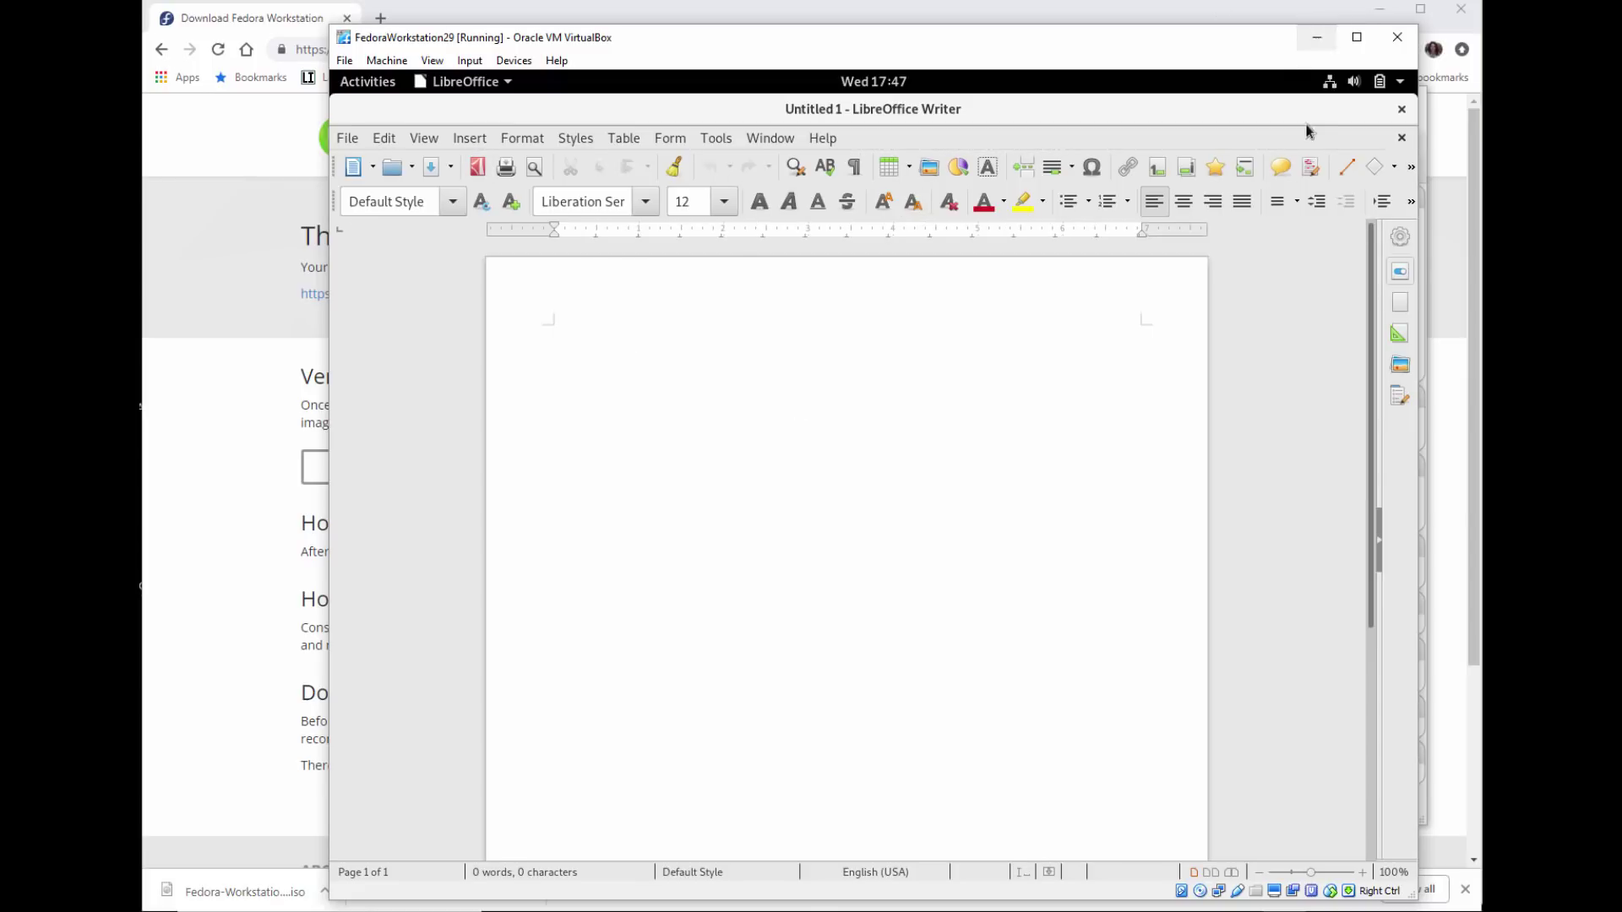
click(343, 142)
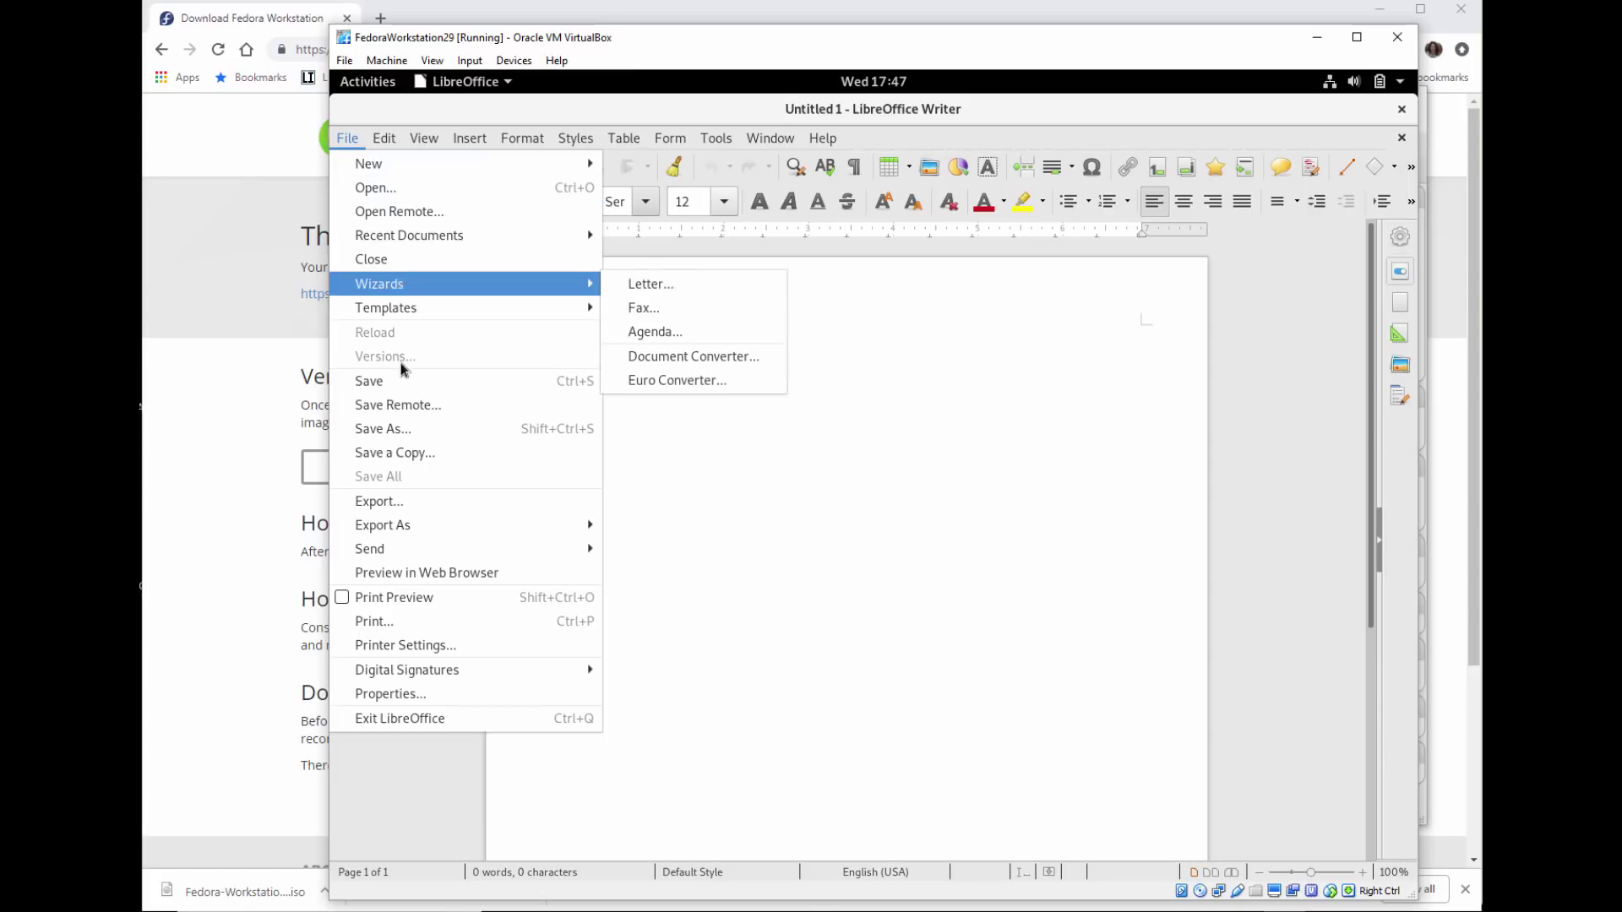
click(397, 433)
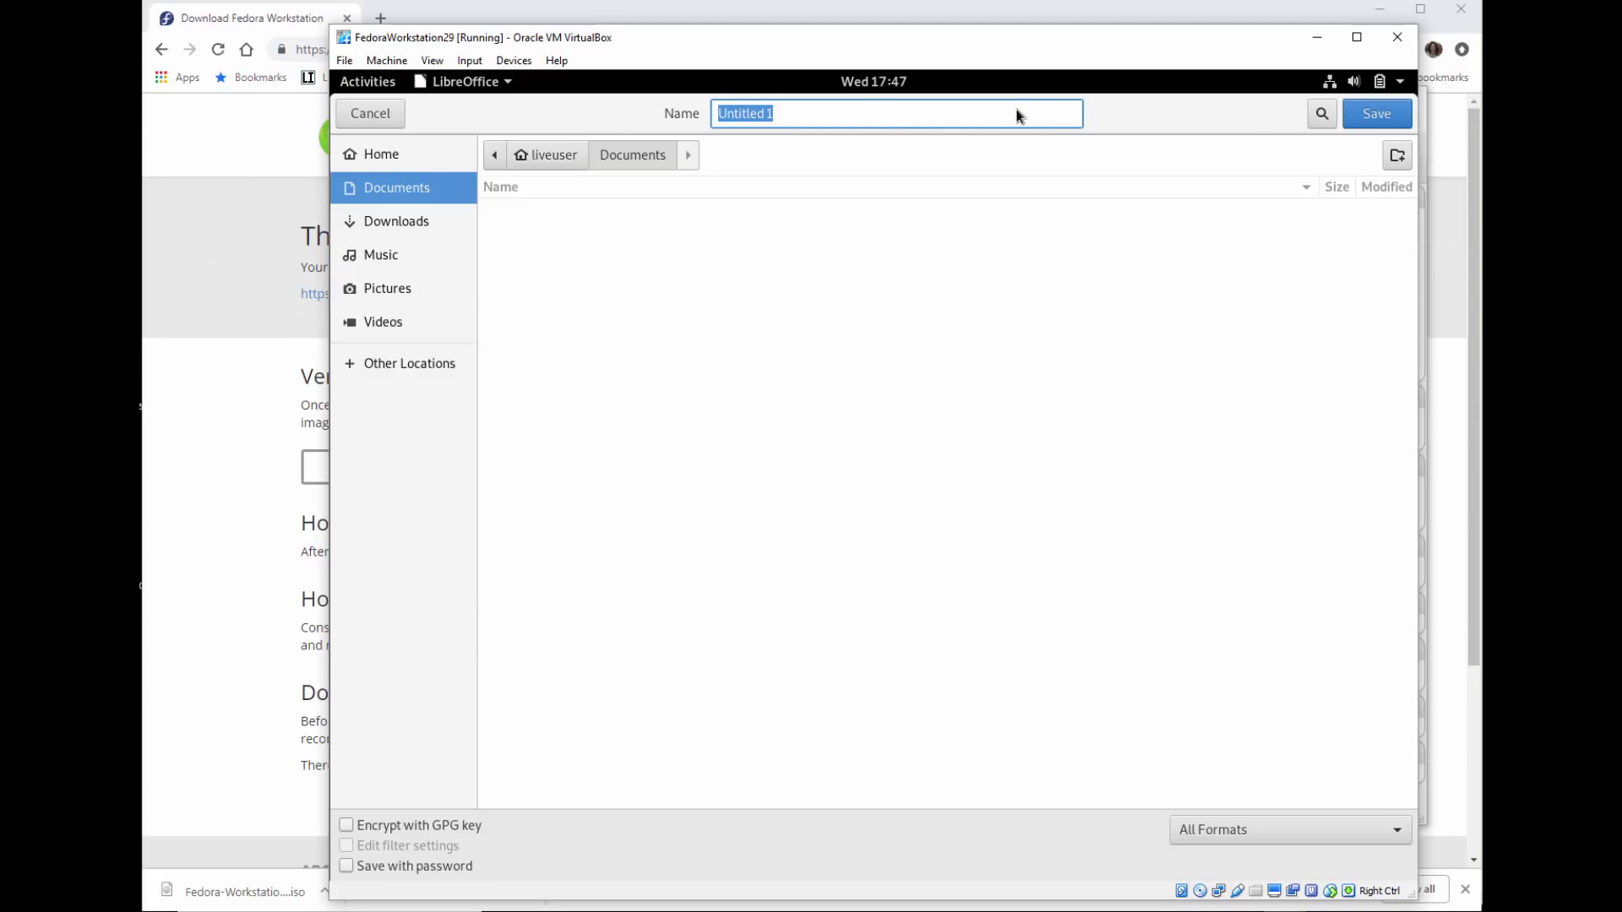
click(370, 112)
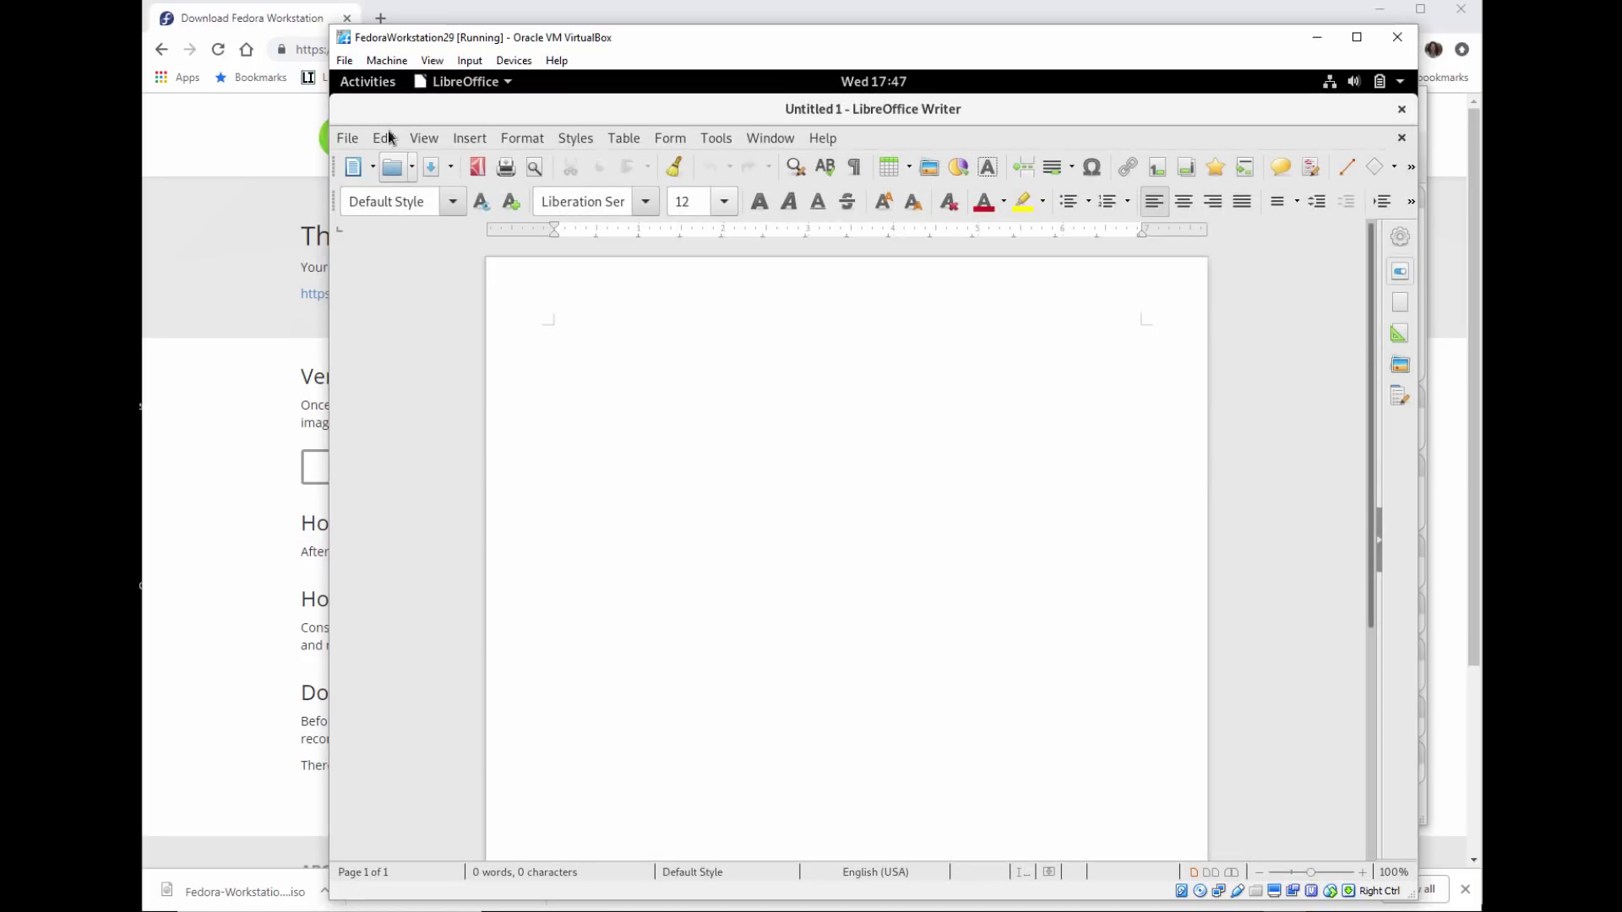
Convert Word documents with the Document Converter, creating Imported_Templates, then show Activities
click(348, 139)
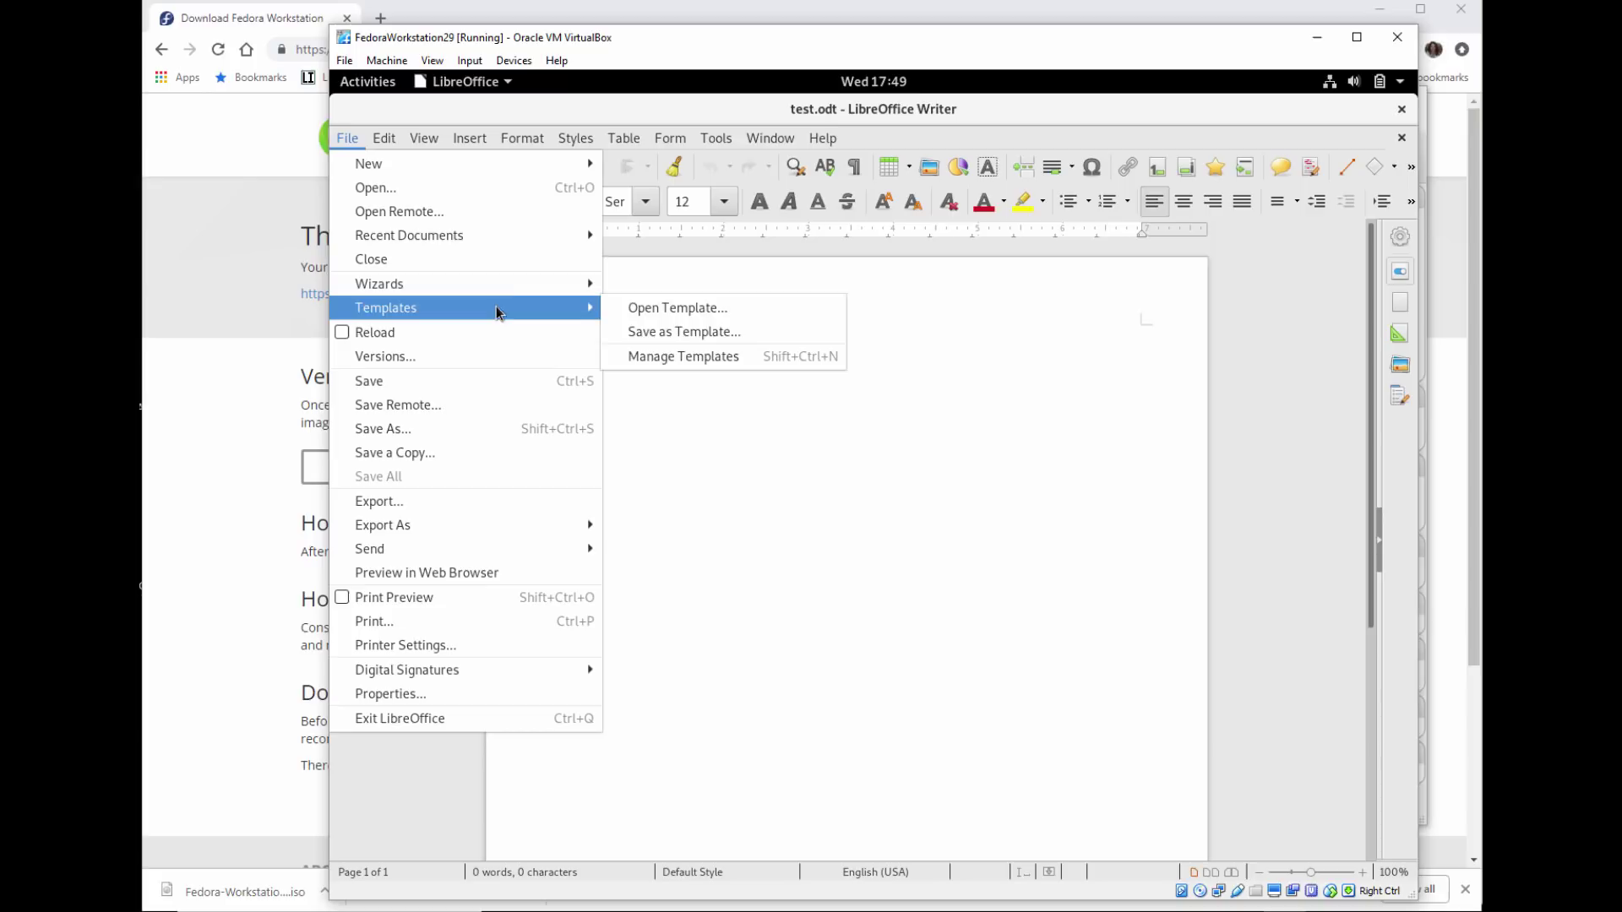
mouse_move(380, 284)
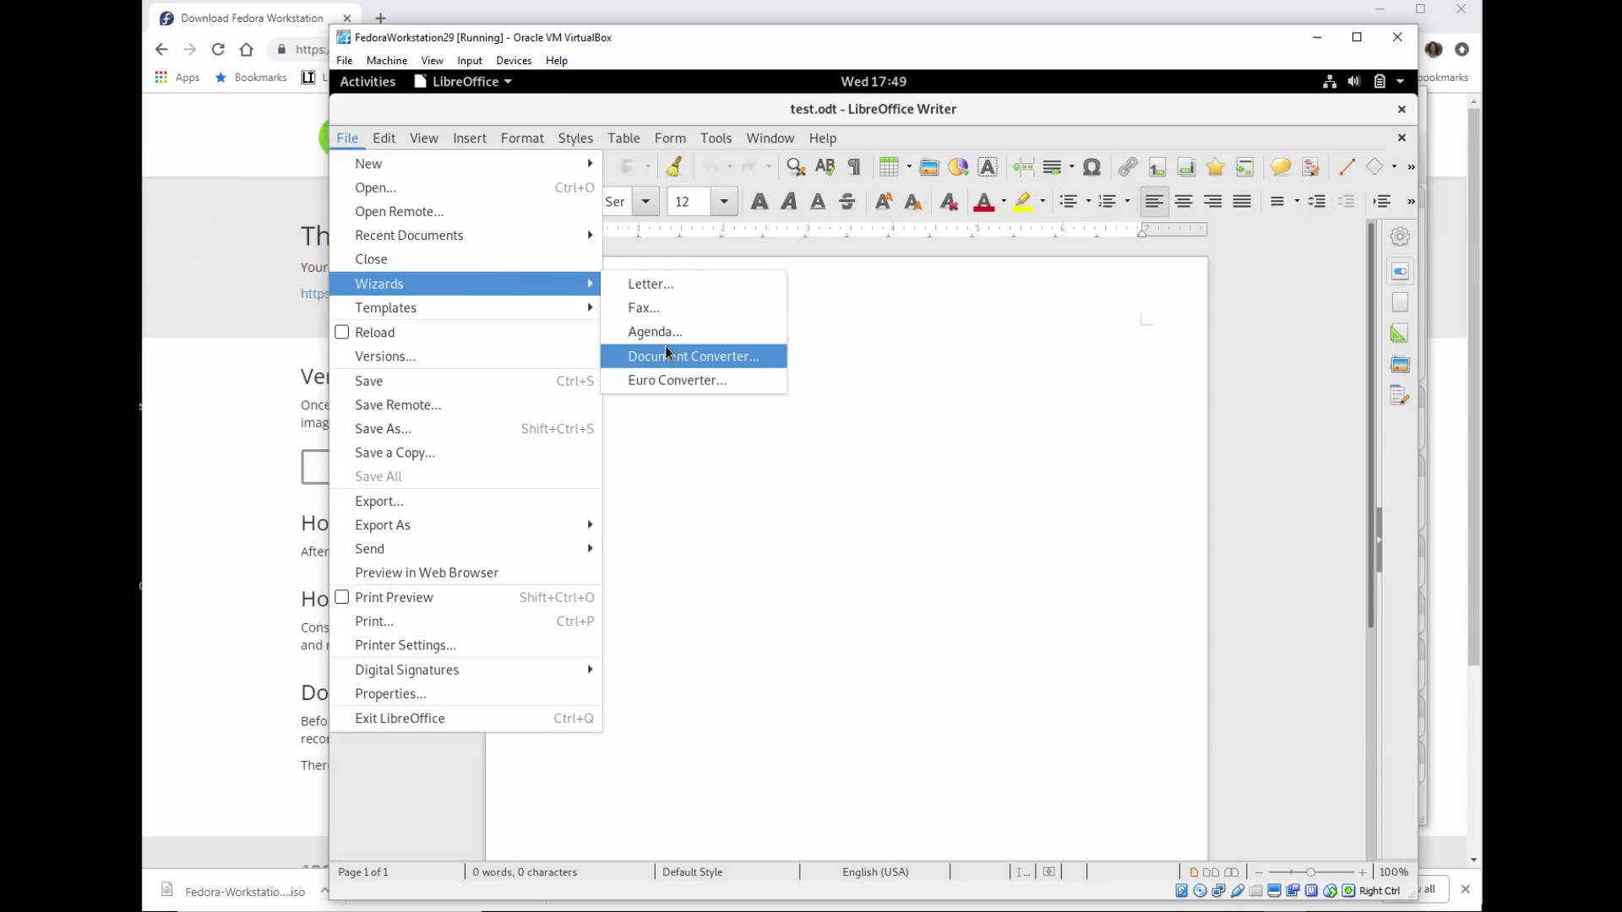
click(666, 354)
click(622, 477)
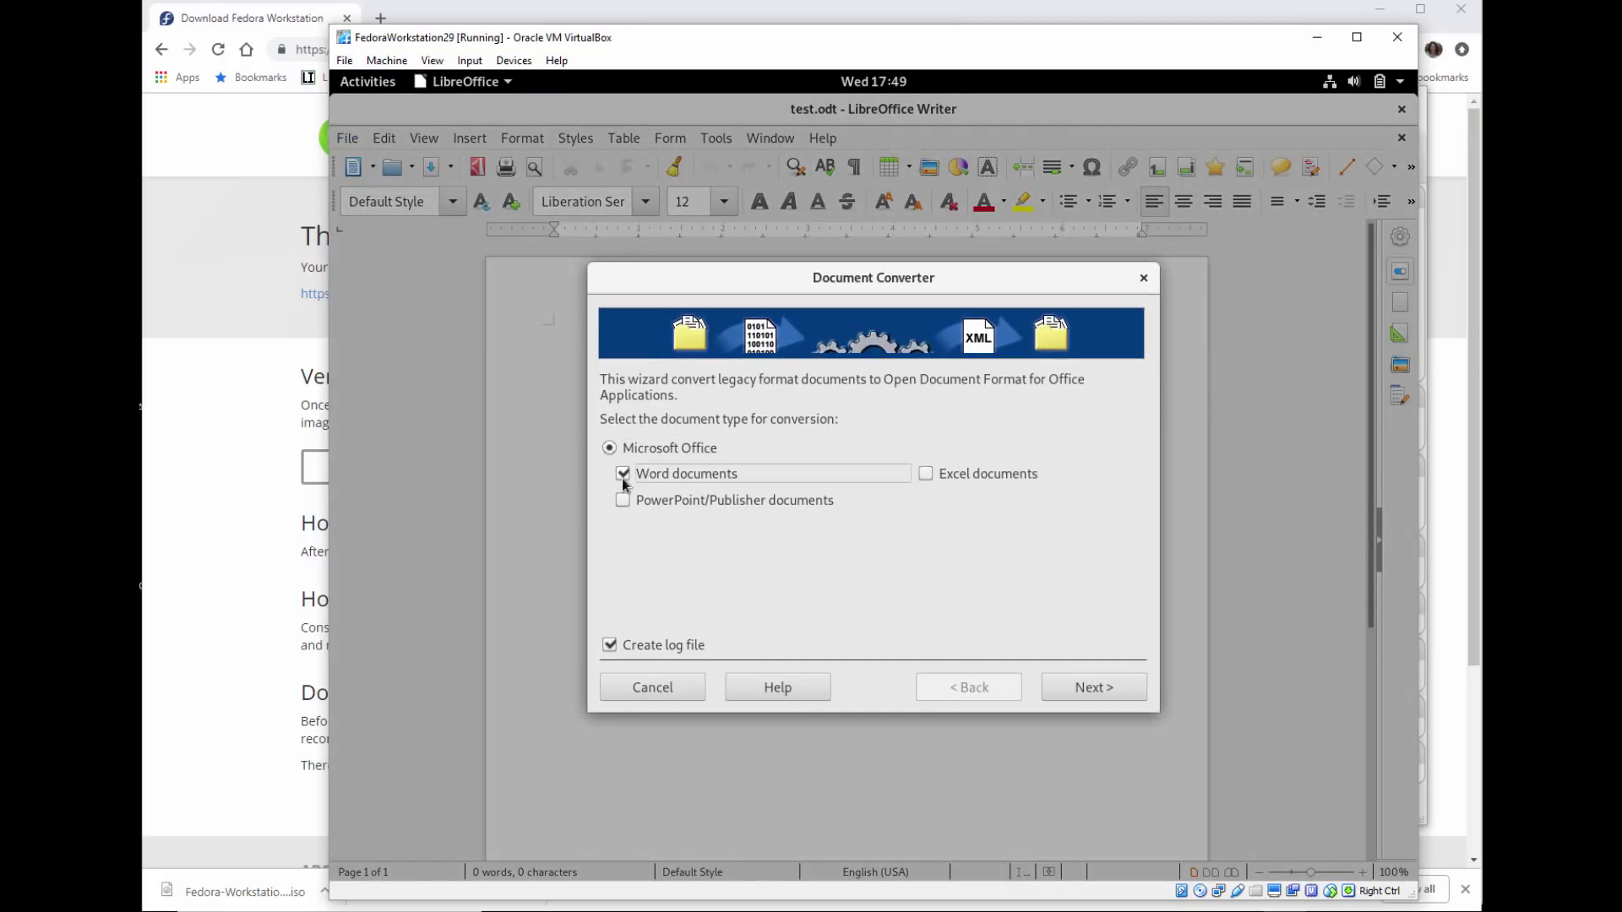
click(1120, 688)
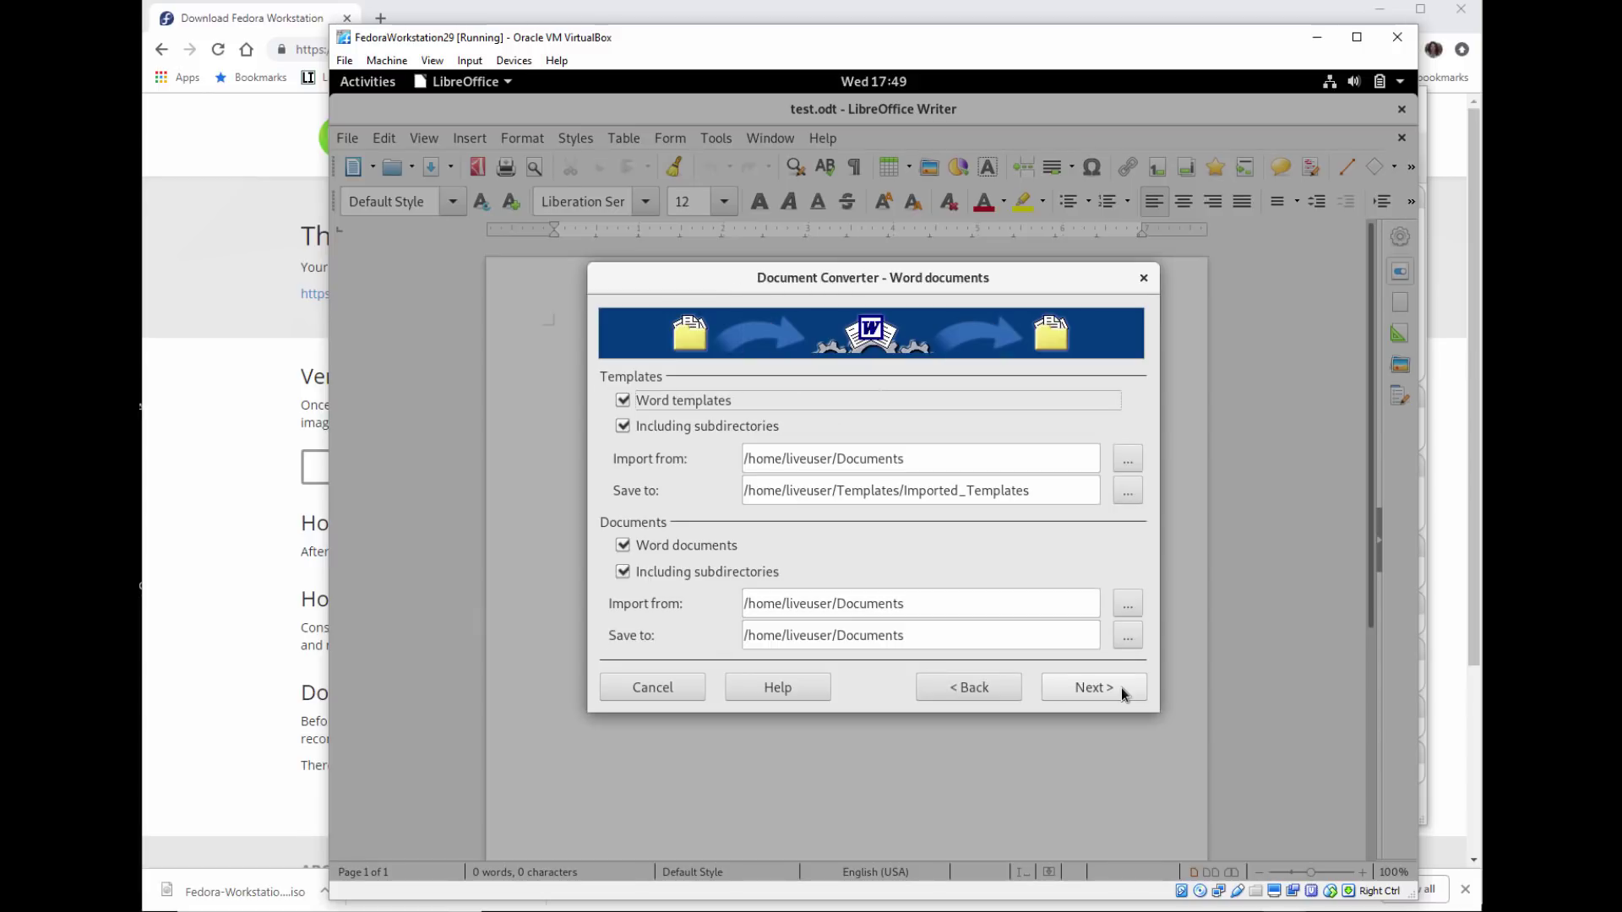
click(1121, 688)
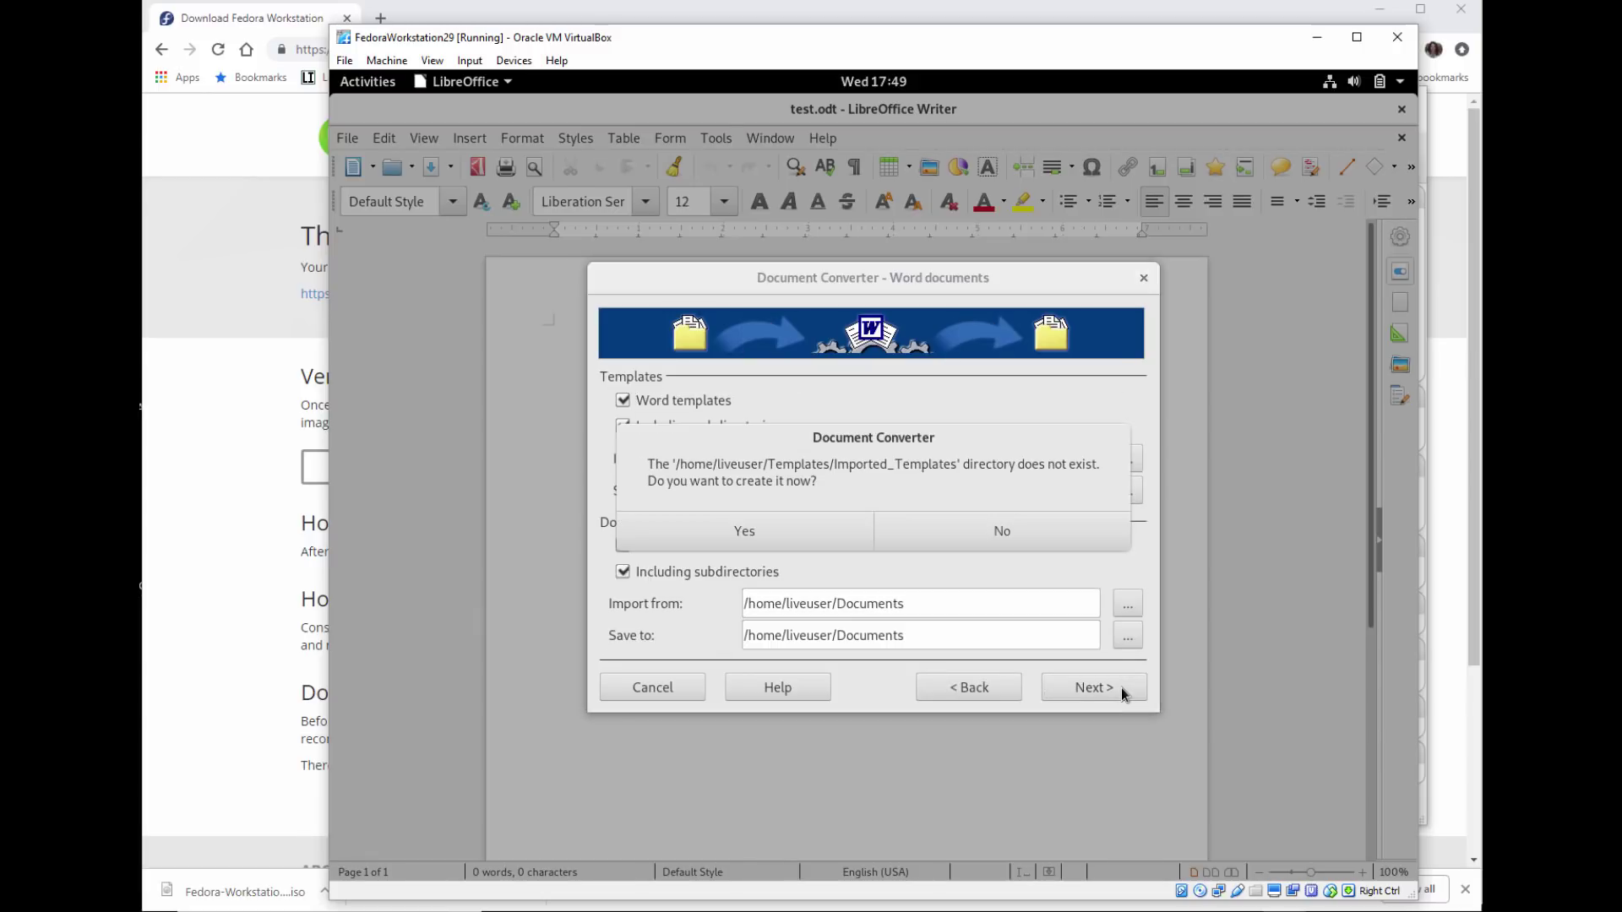
click(814, 537)
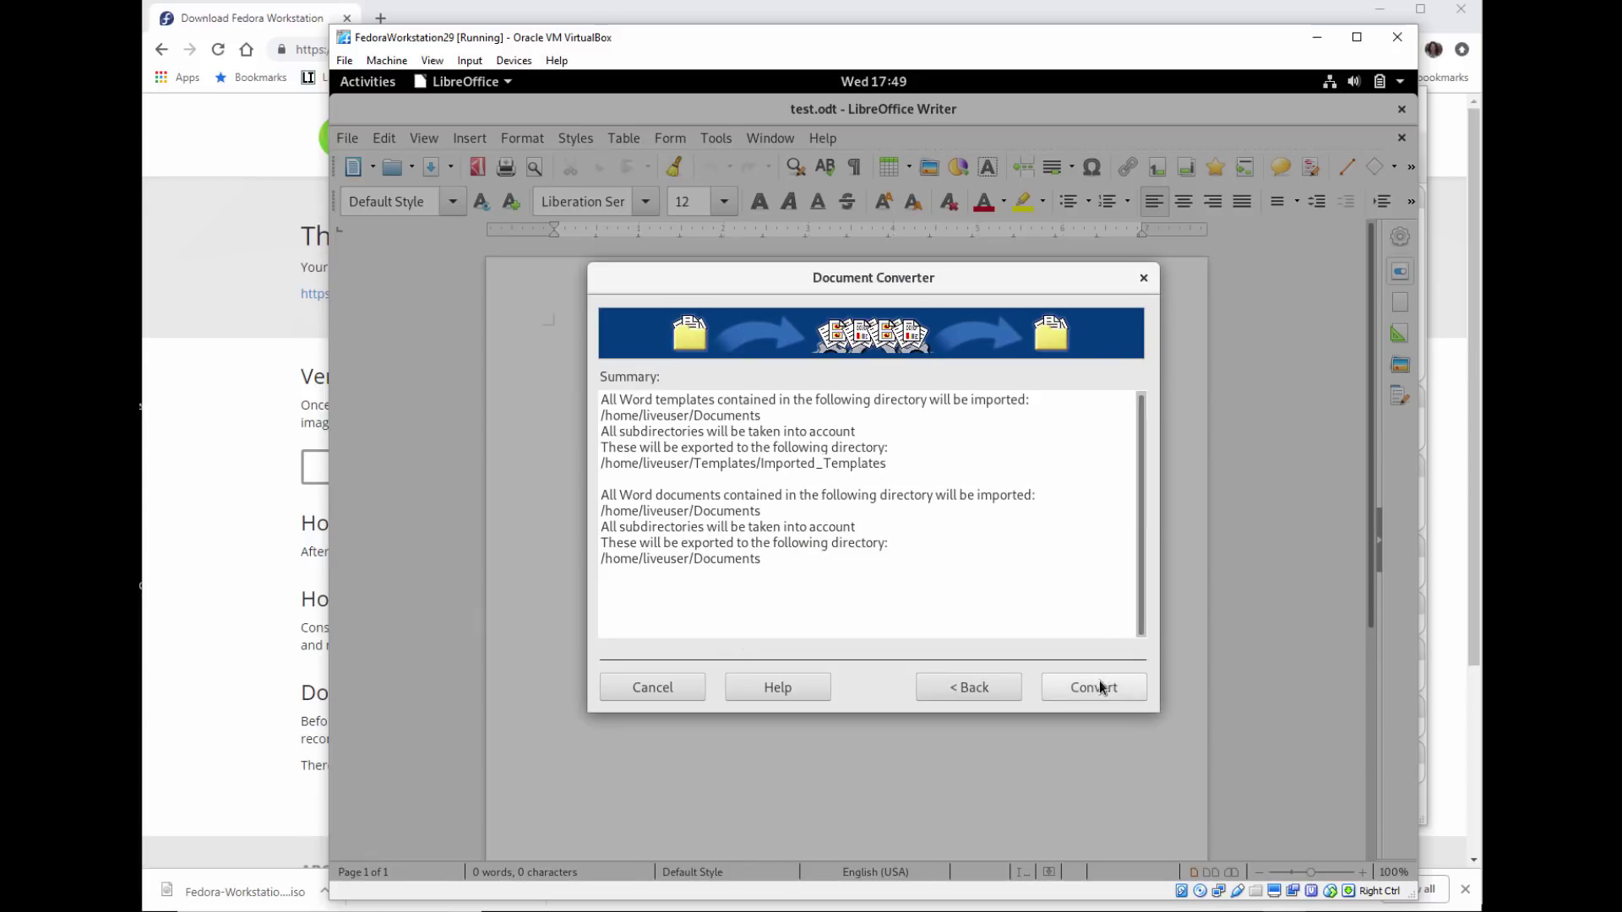
click(1097, 686)
click(1101, 687)
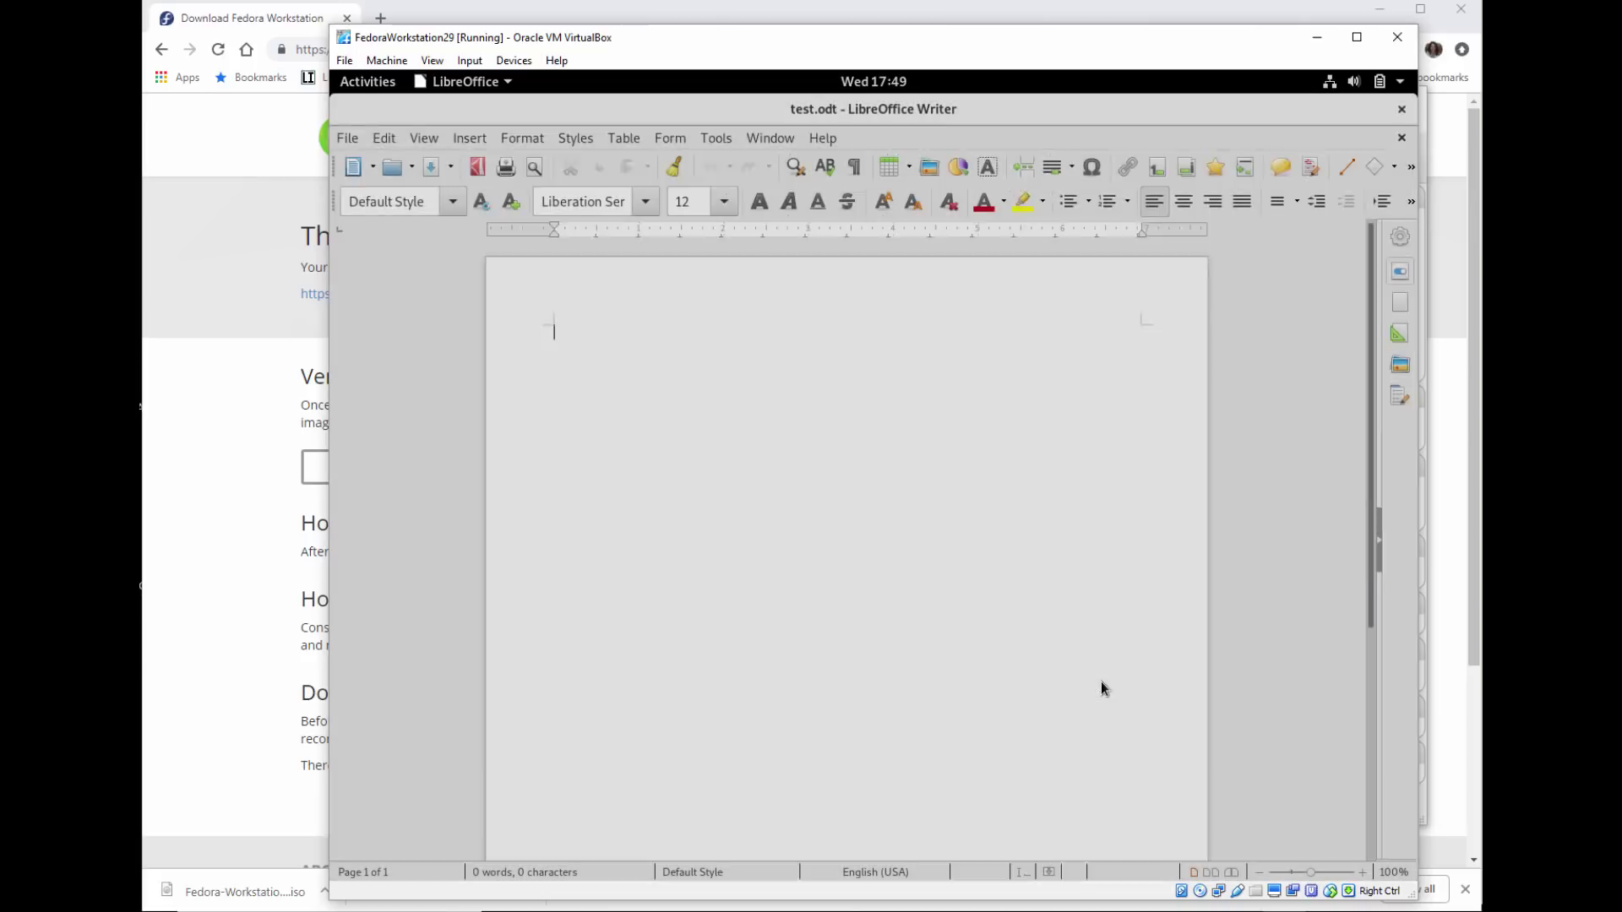
key(super)
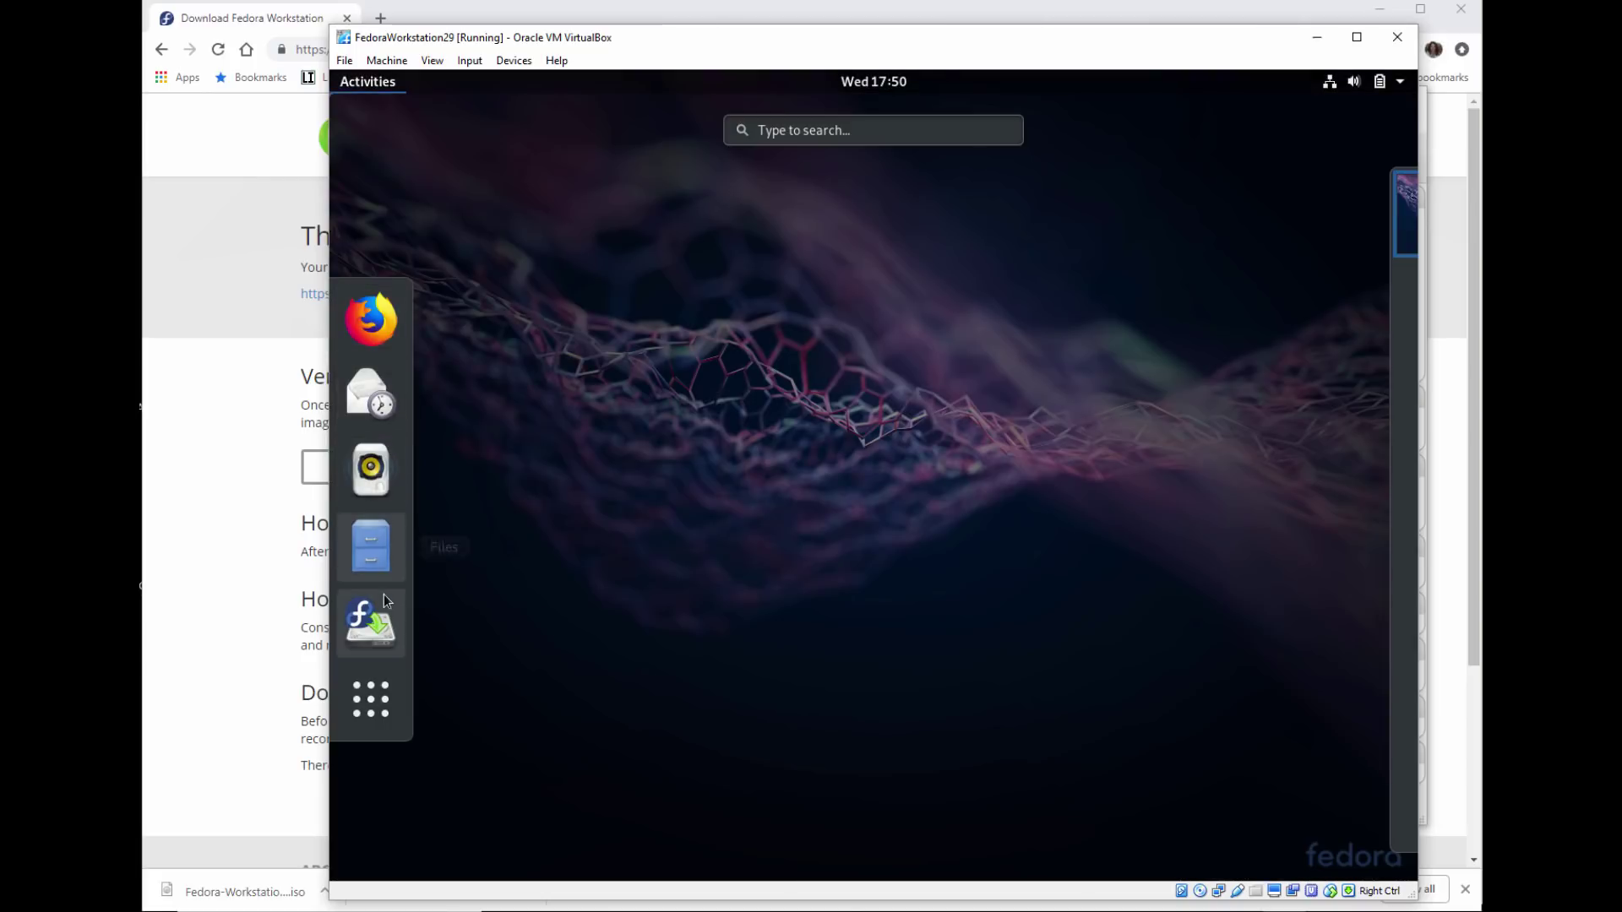
Start the installer in English and target the 16 GiB VBOX hard disk with automatic partitioning
click(387, 607)
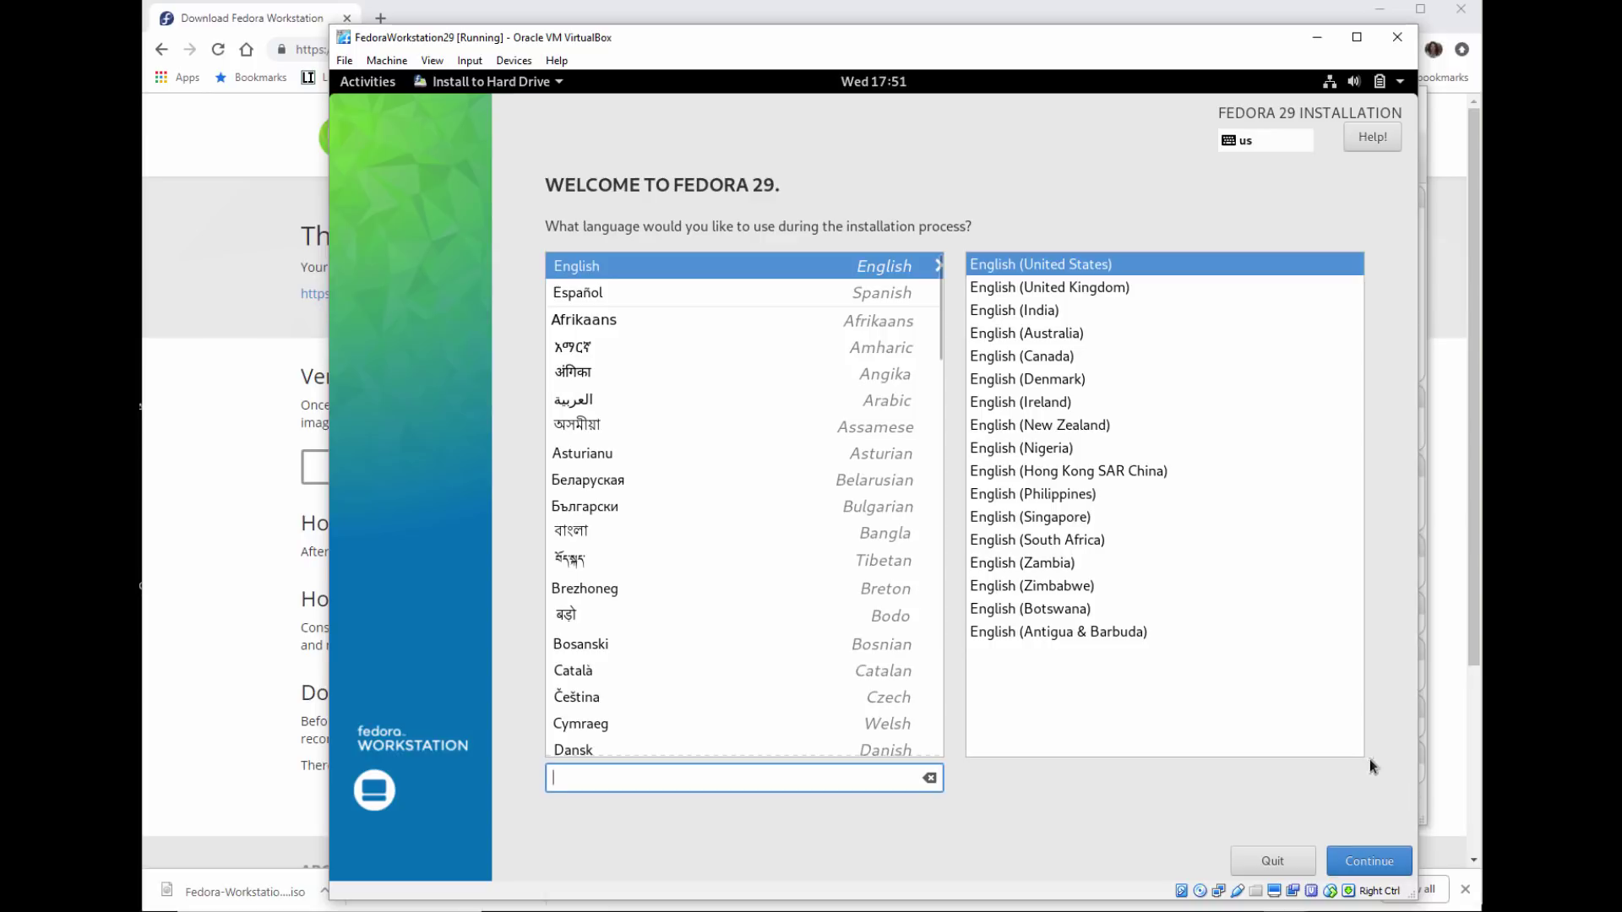
click(1348, 870)
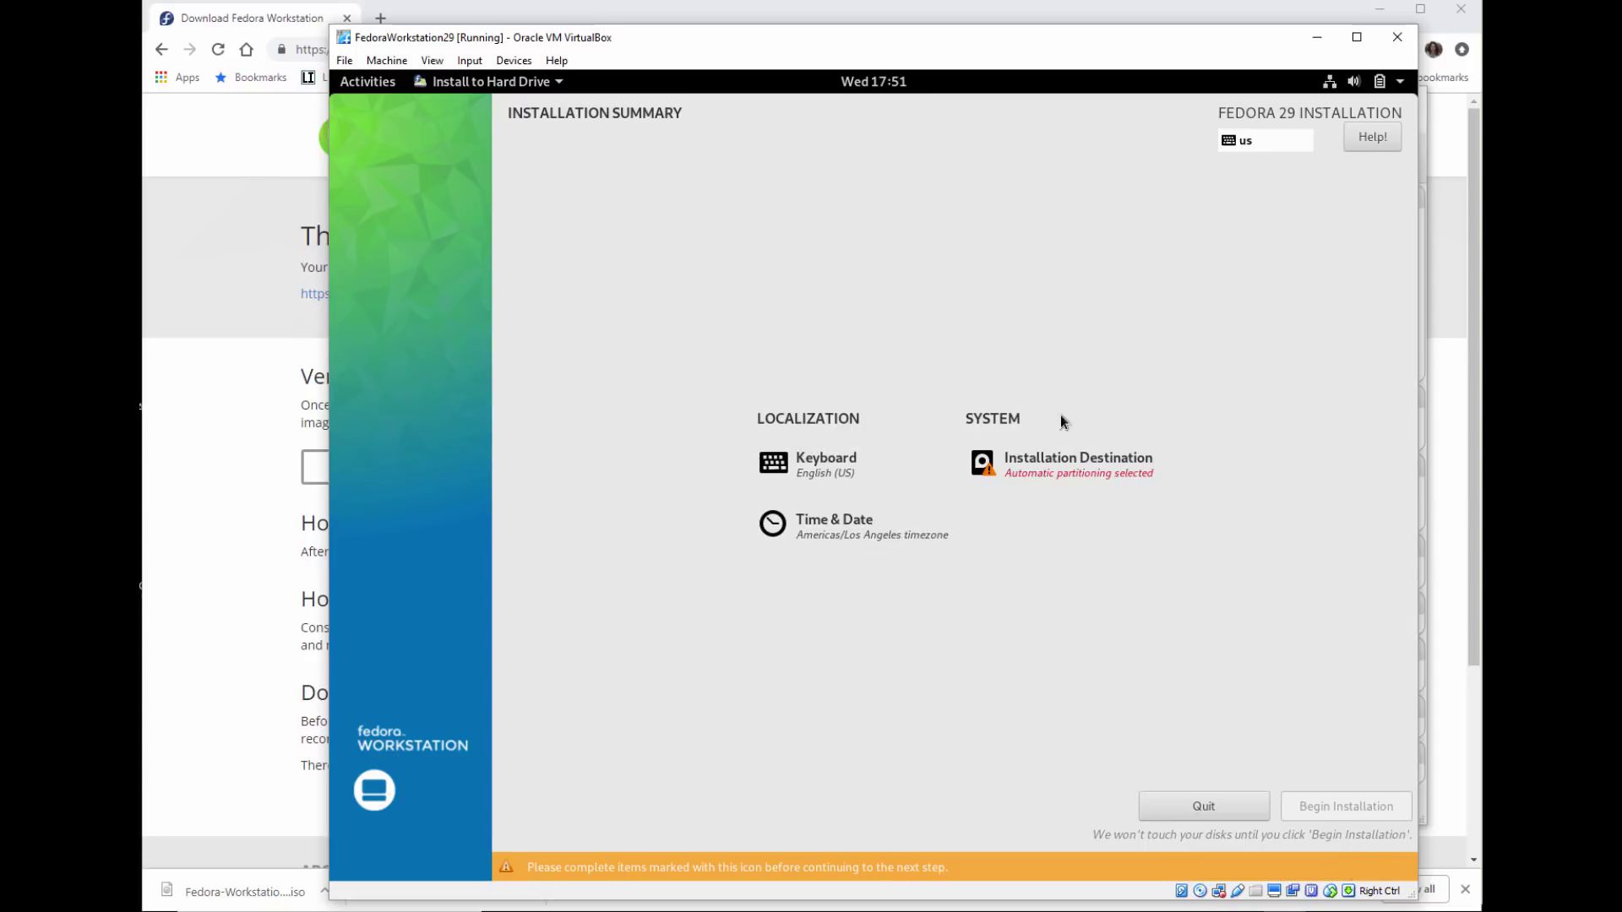
click(1103, 450)
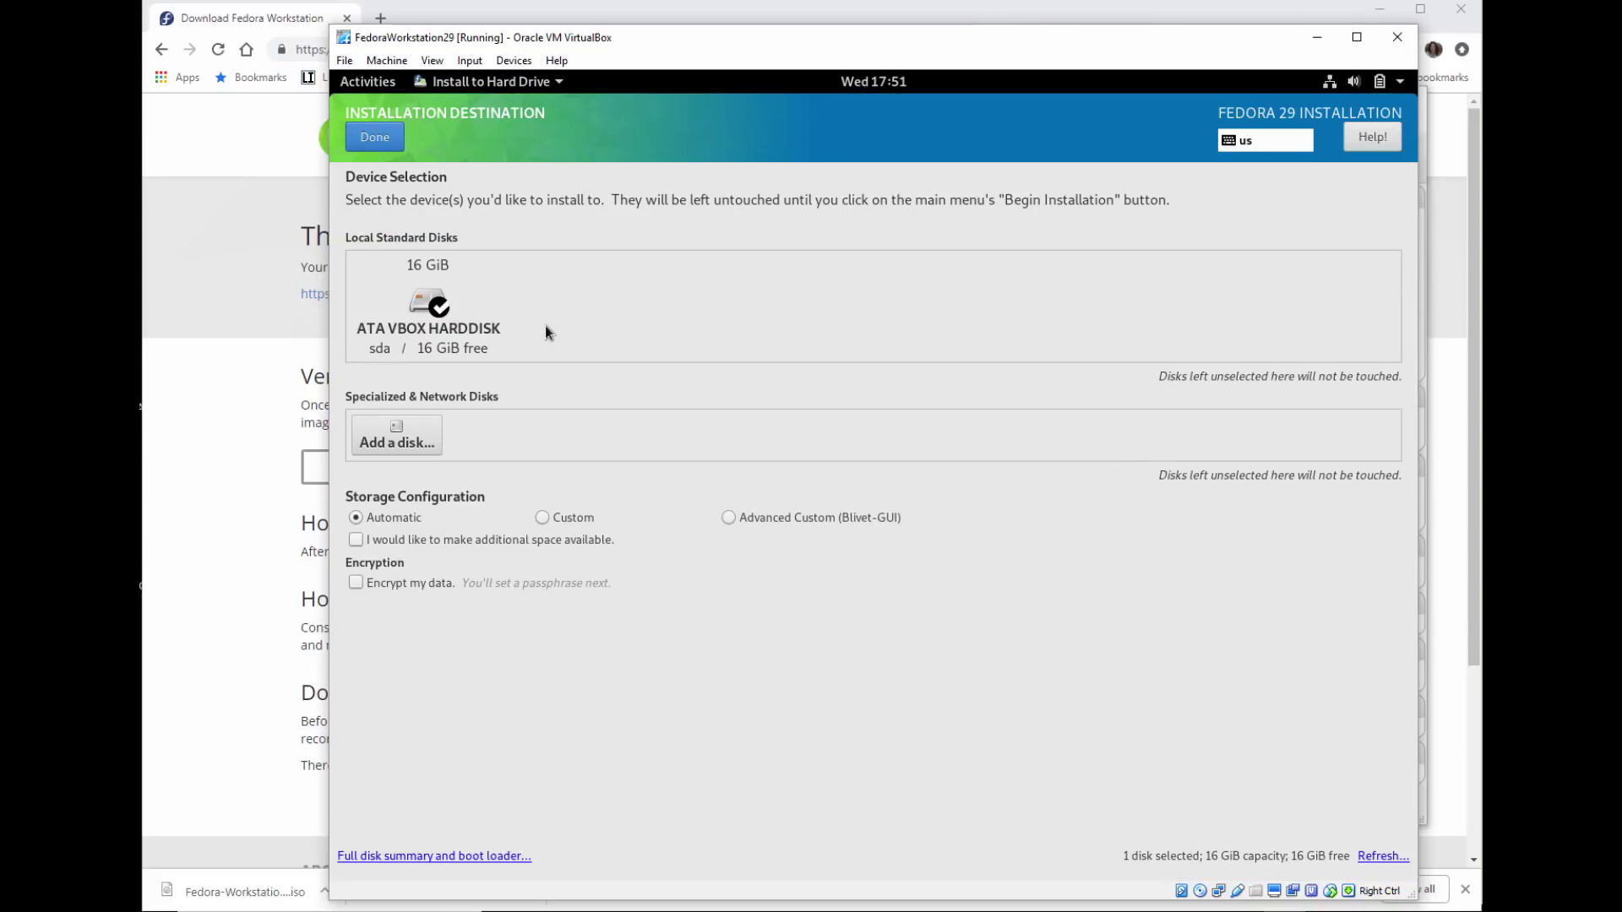
click(437, 307)
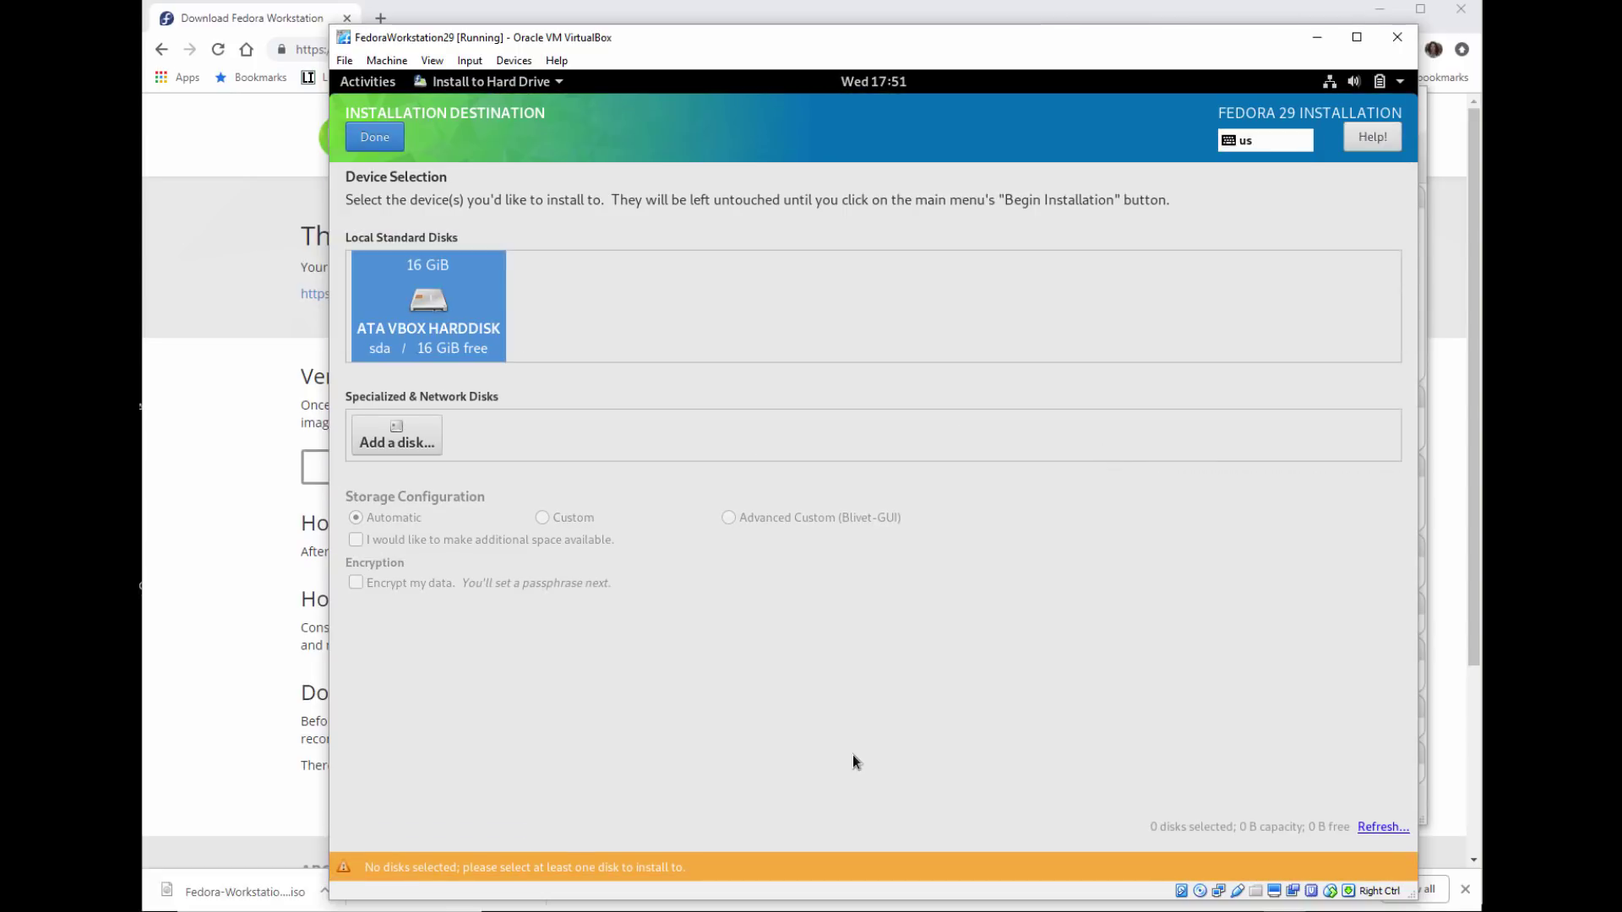
click(431, 345)
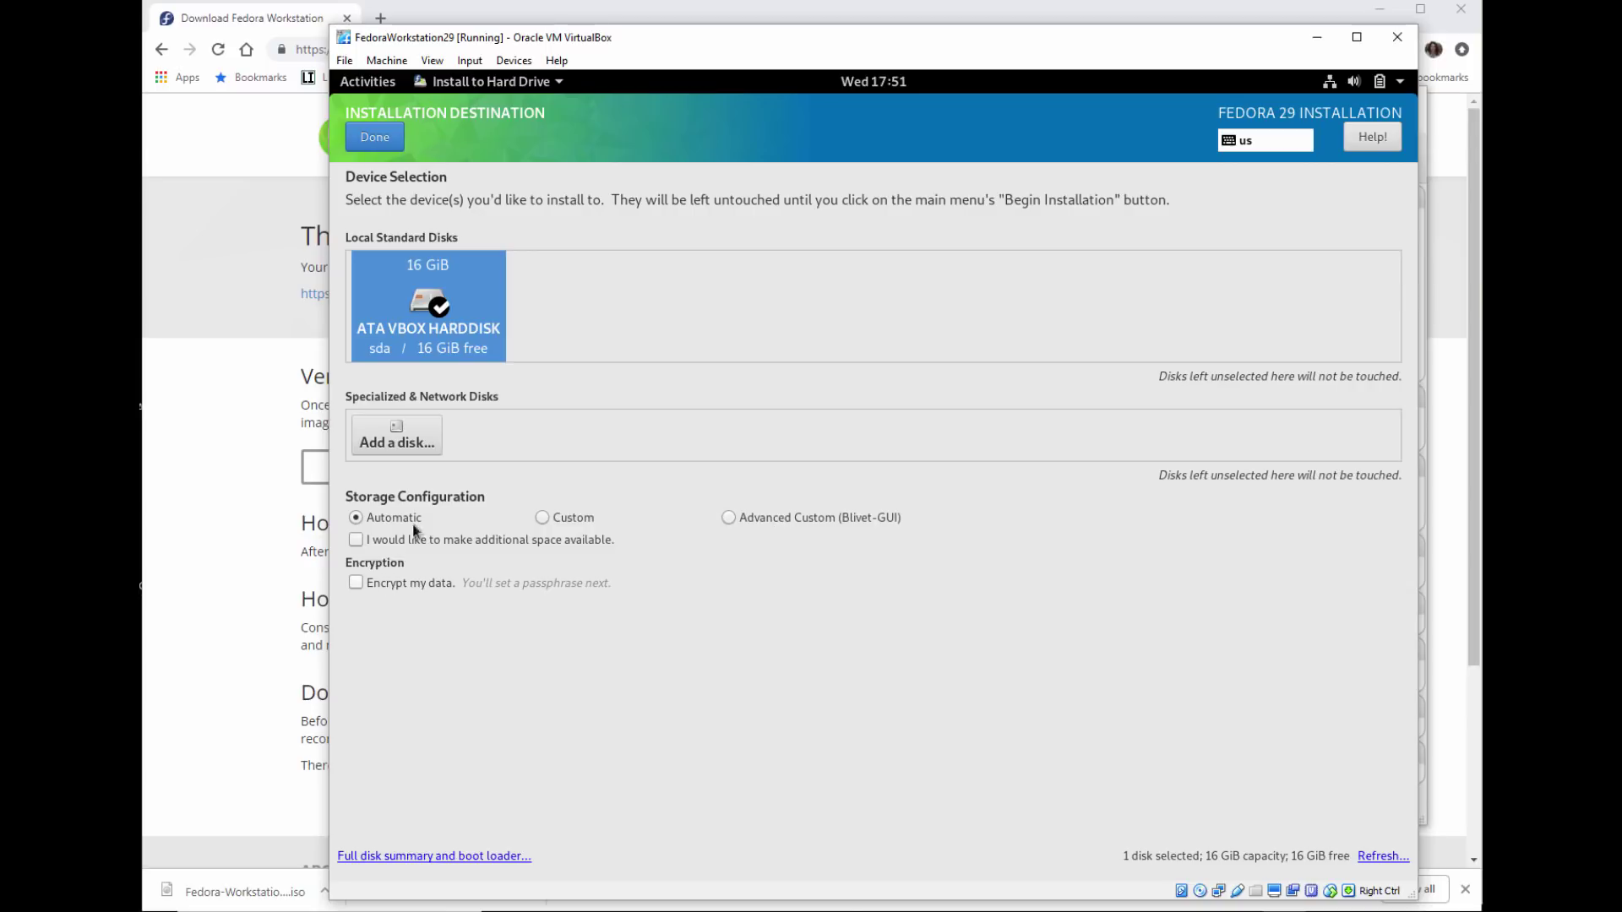
click(542, 519)
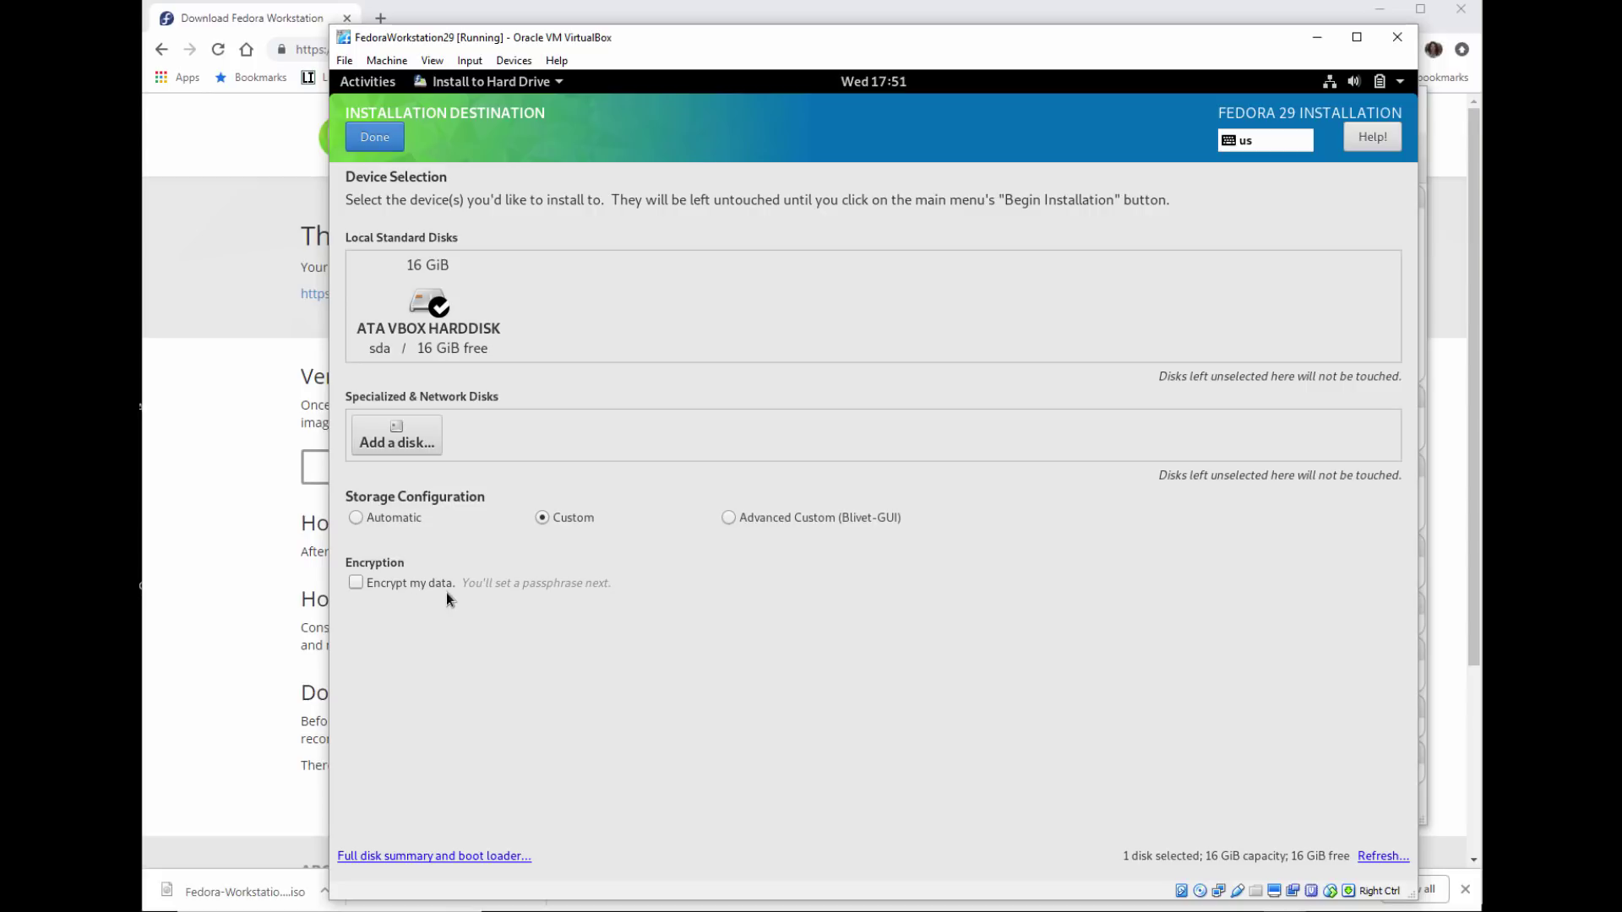
click(356, 517)
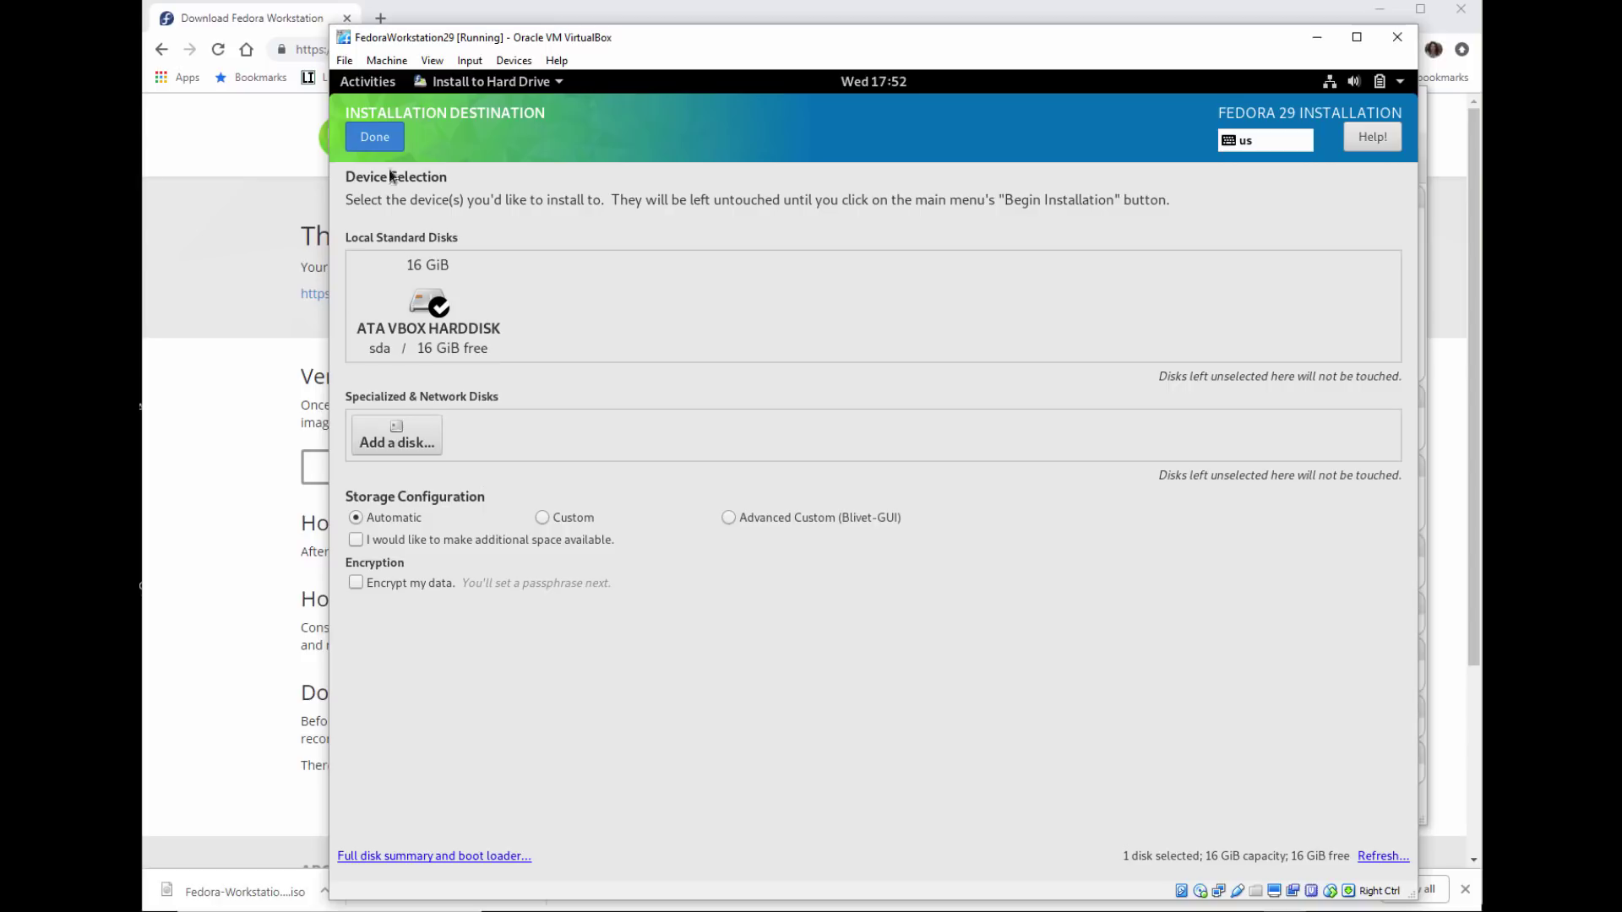
click(387, 137)
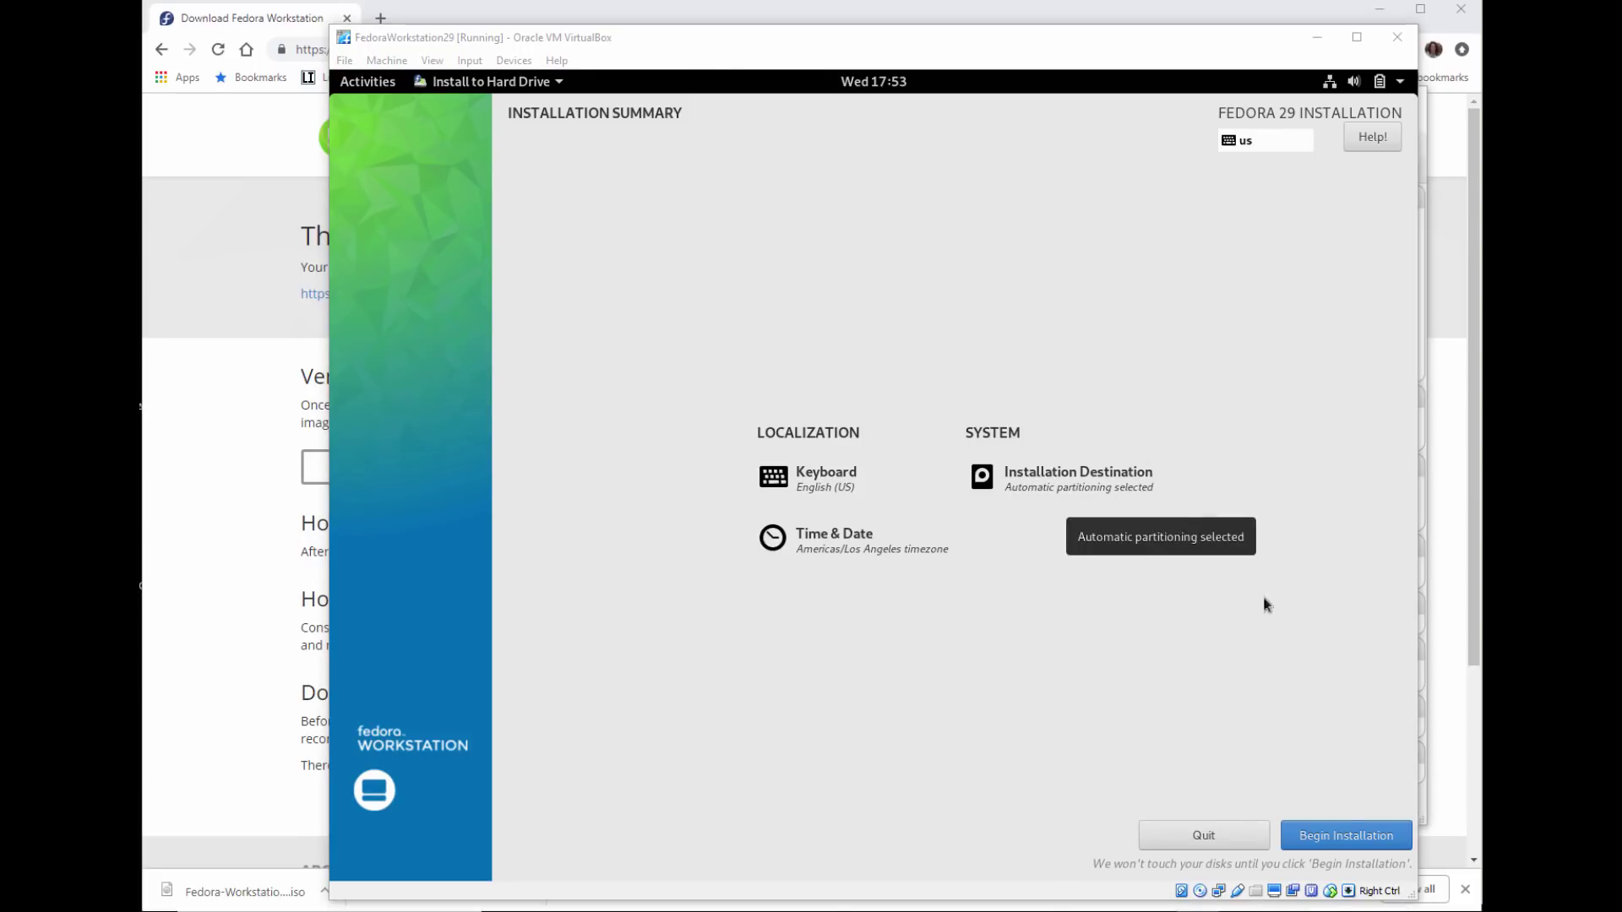
Install Fedora 29 to the disk, quit the finished installer, and bring up the power-off options
click(1343, 839)
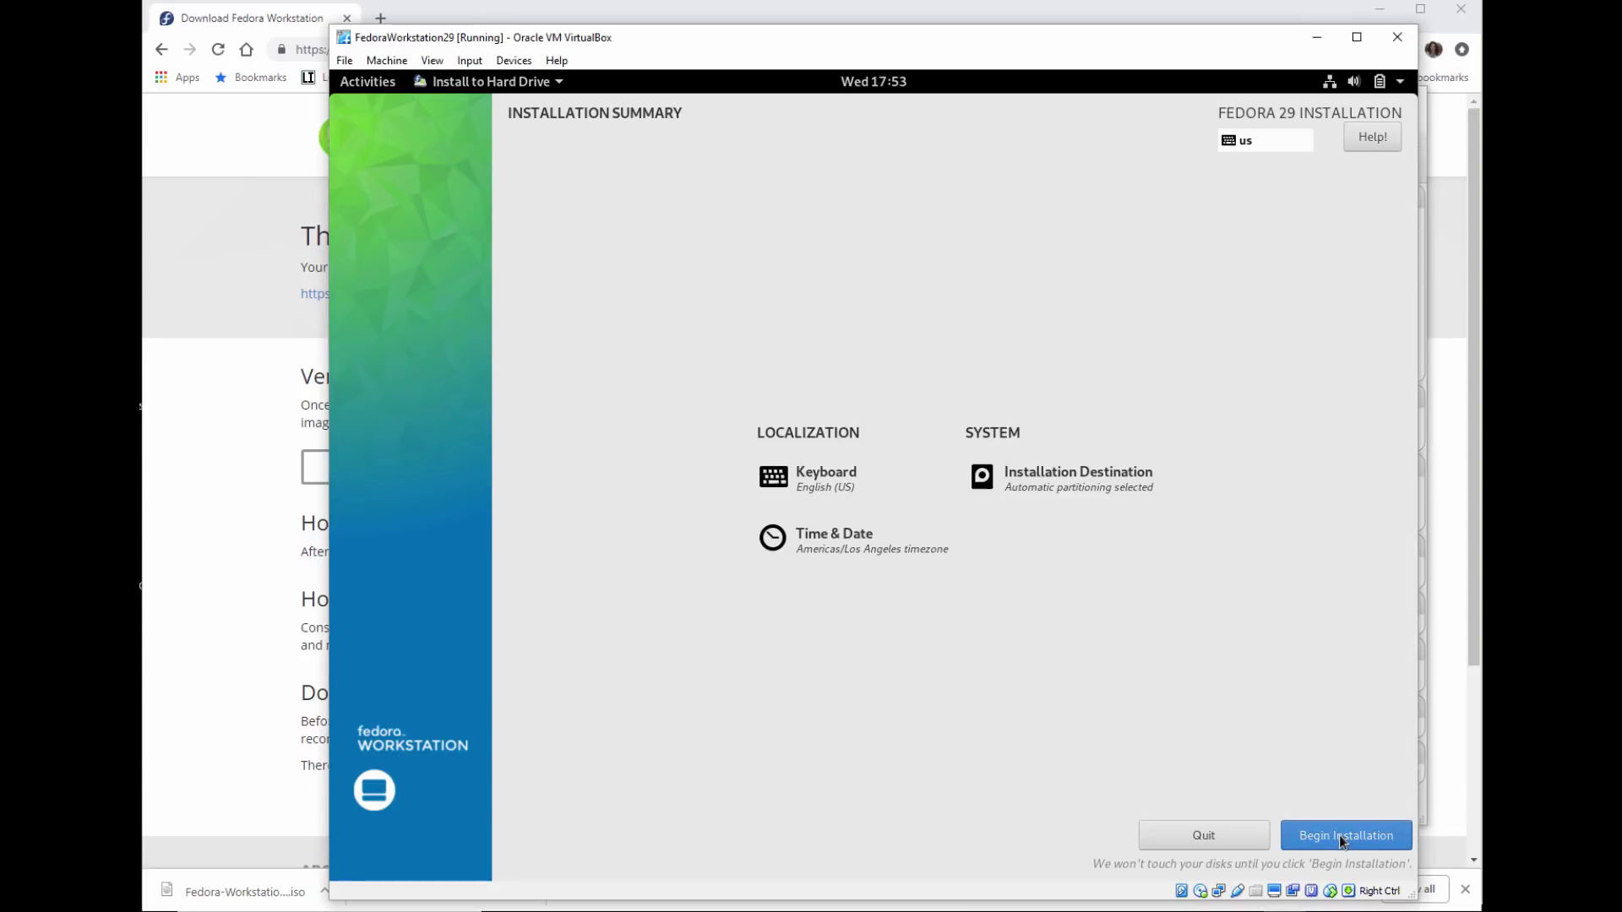
click(1340, 838)
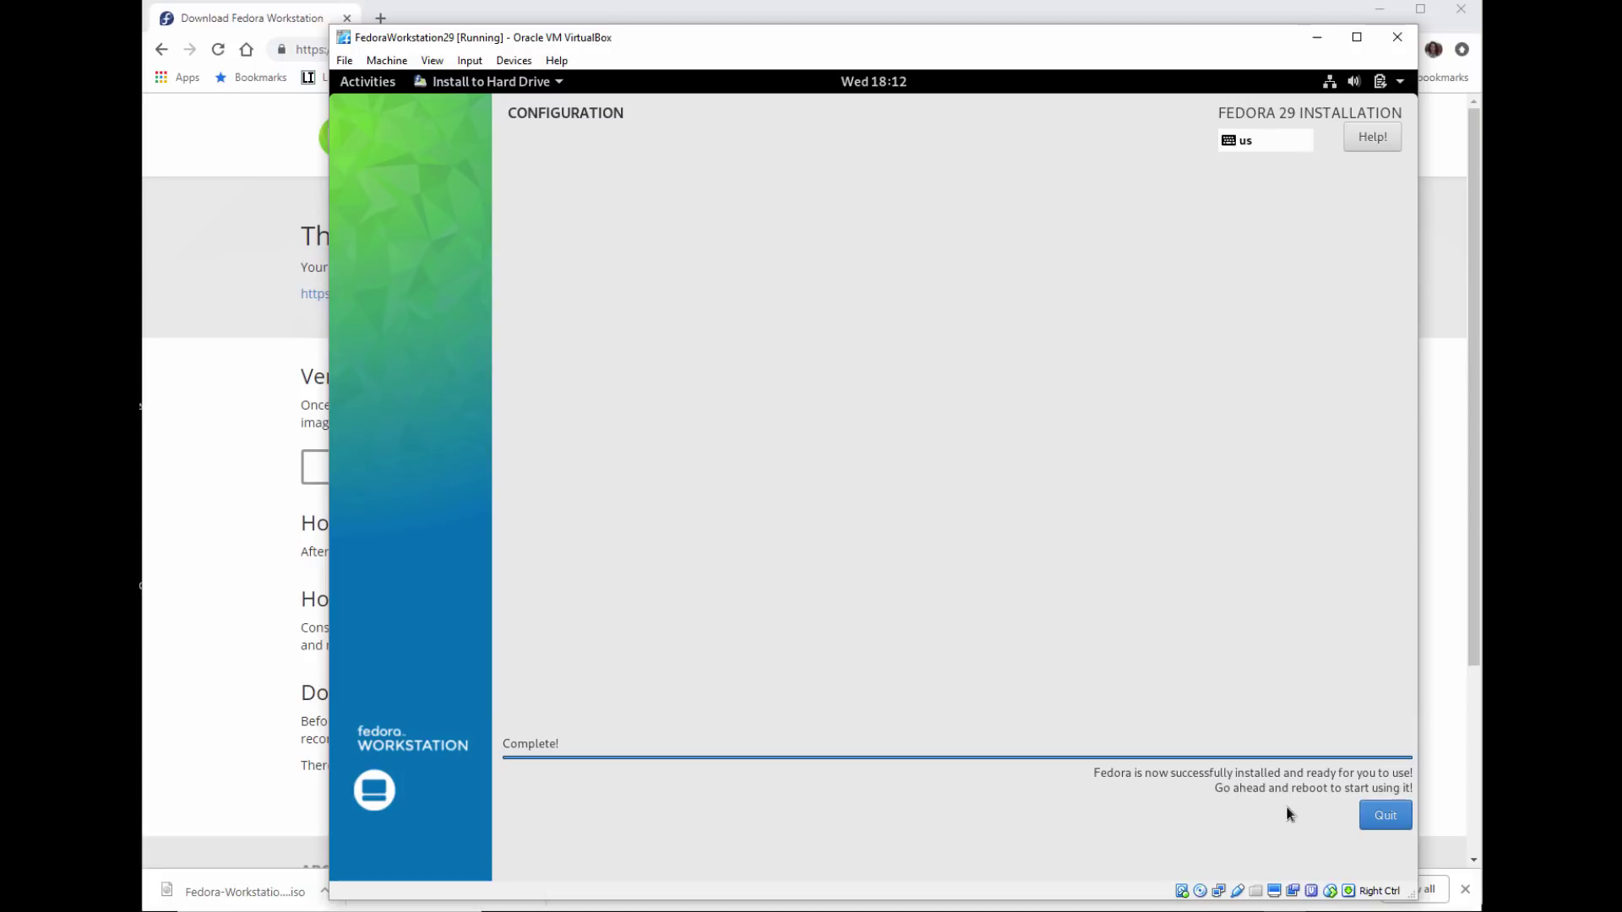
click(1385, 816)
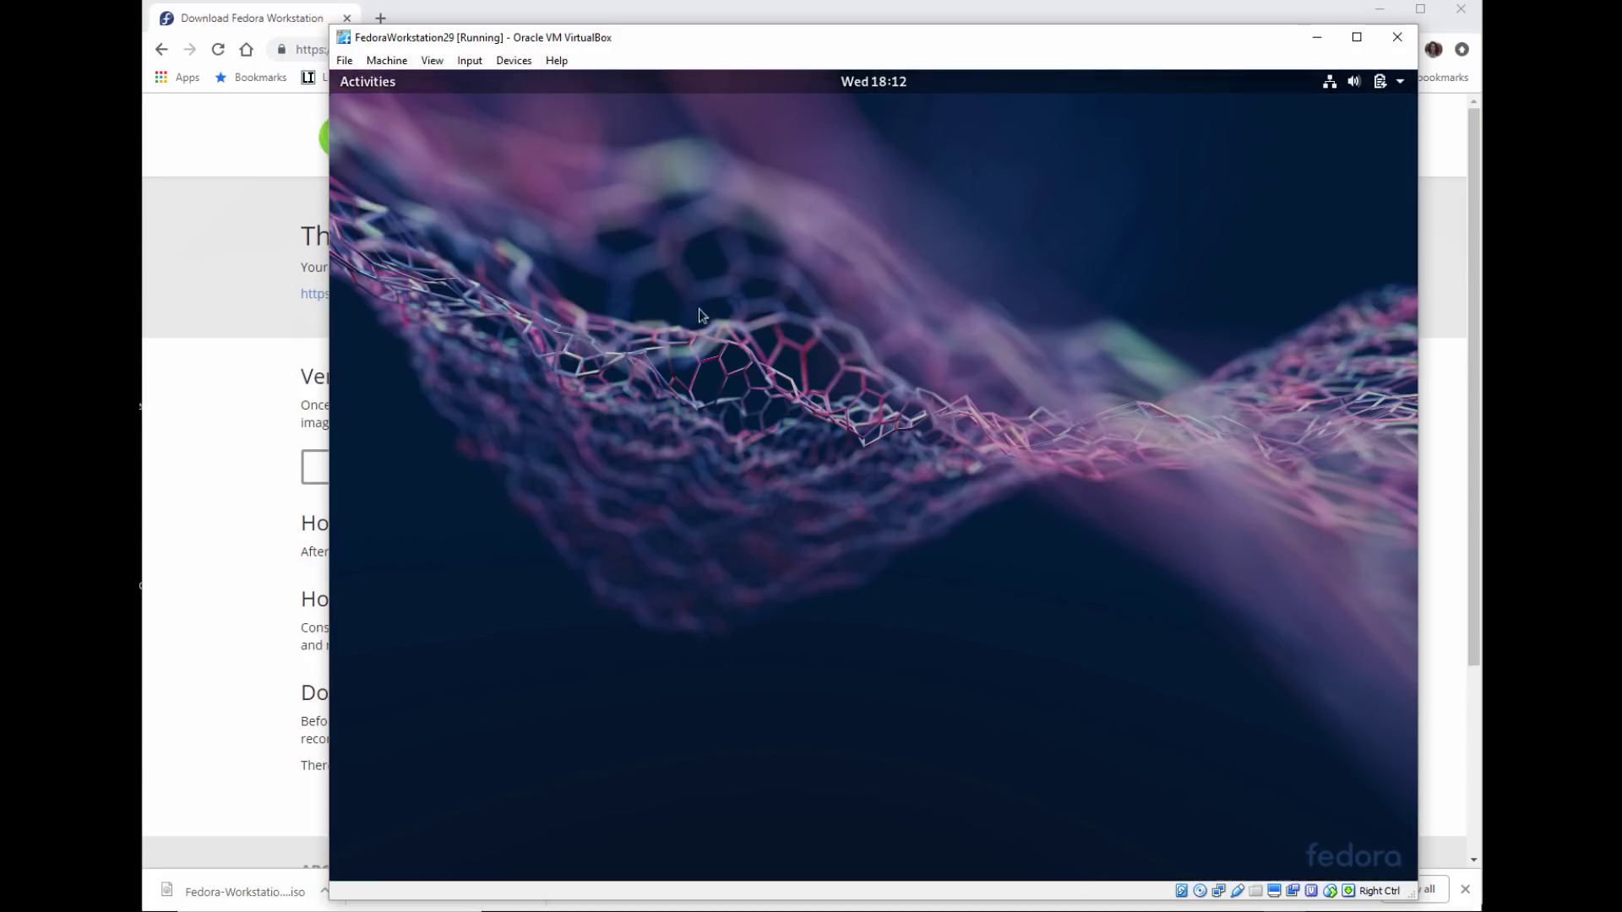
click(1399, 82)
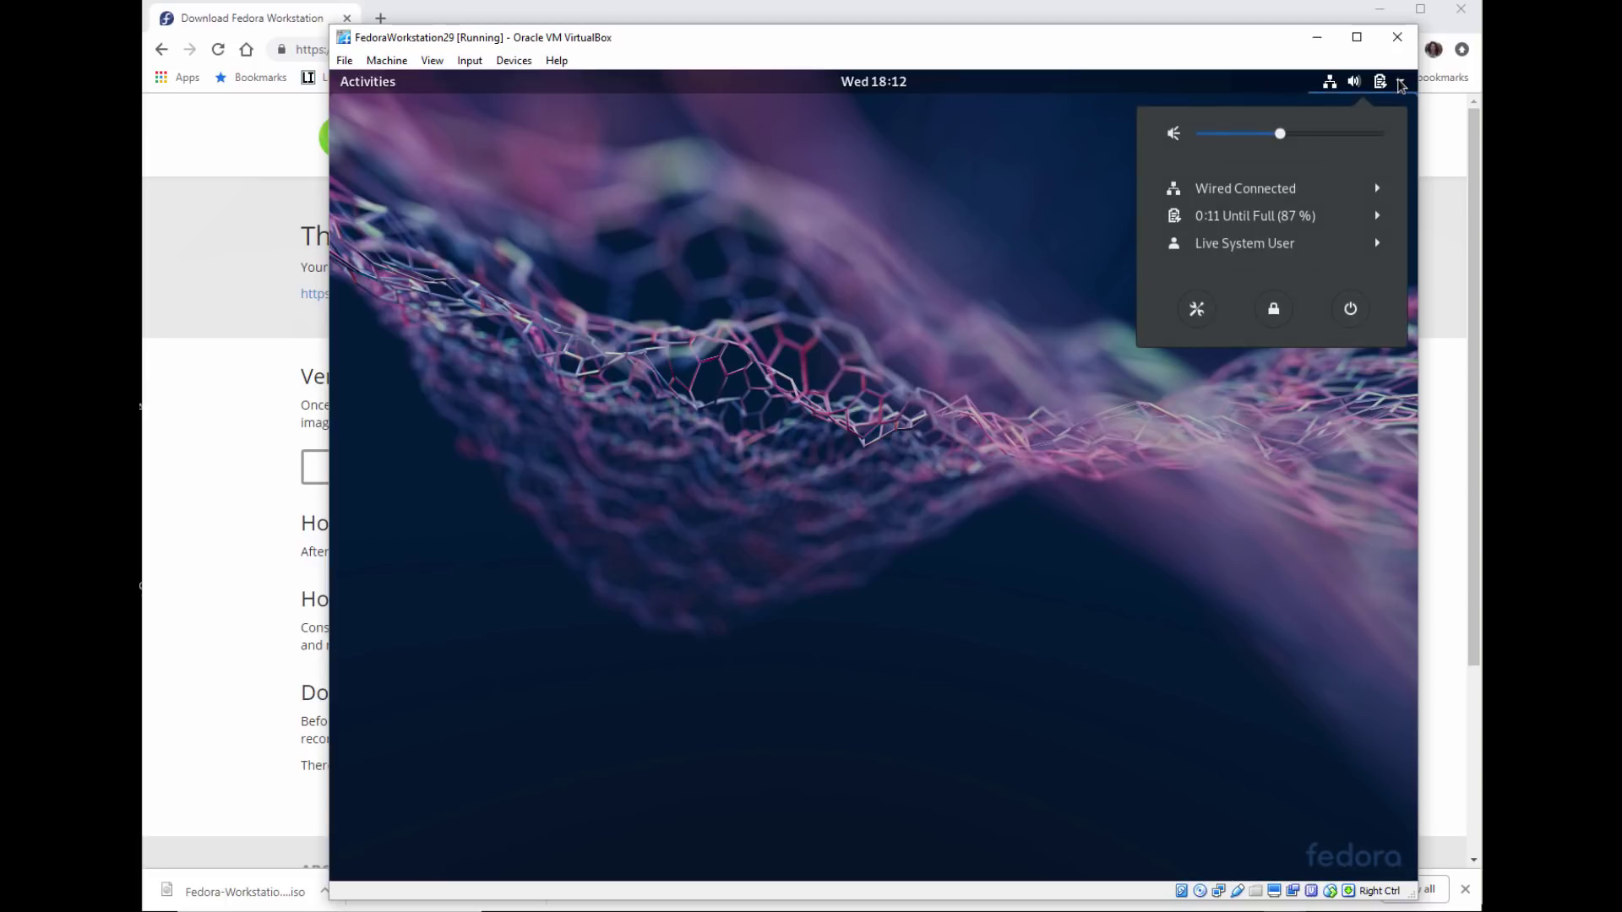
click(1352, 318)
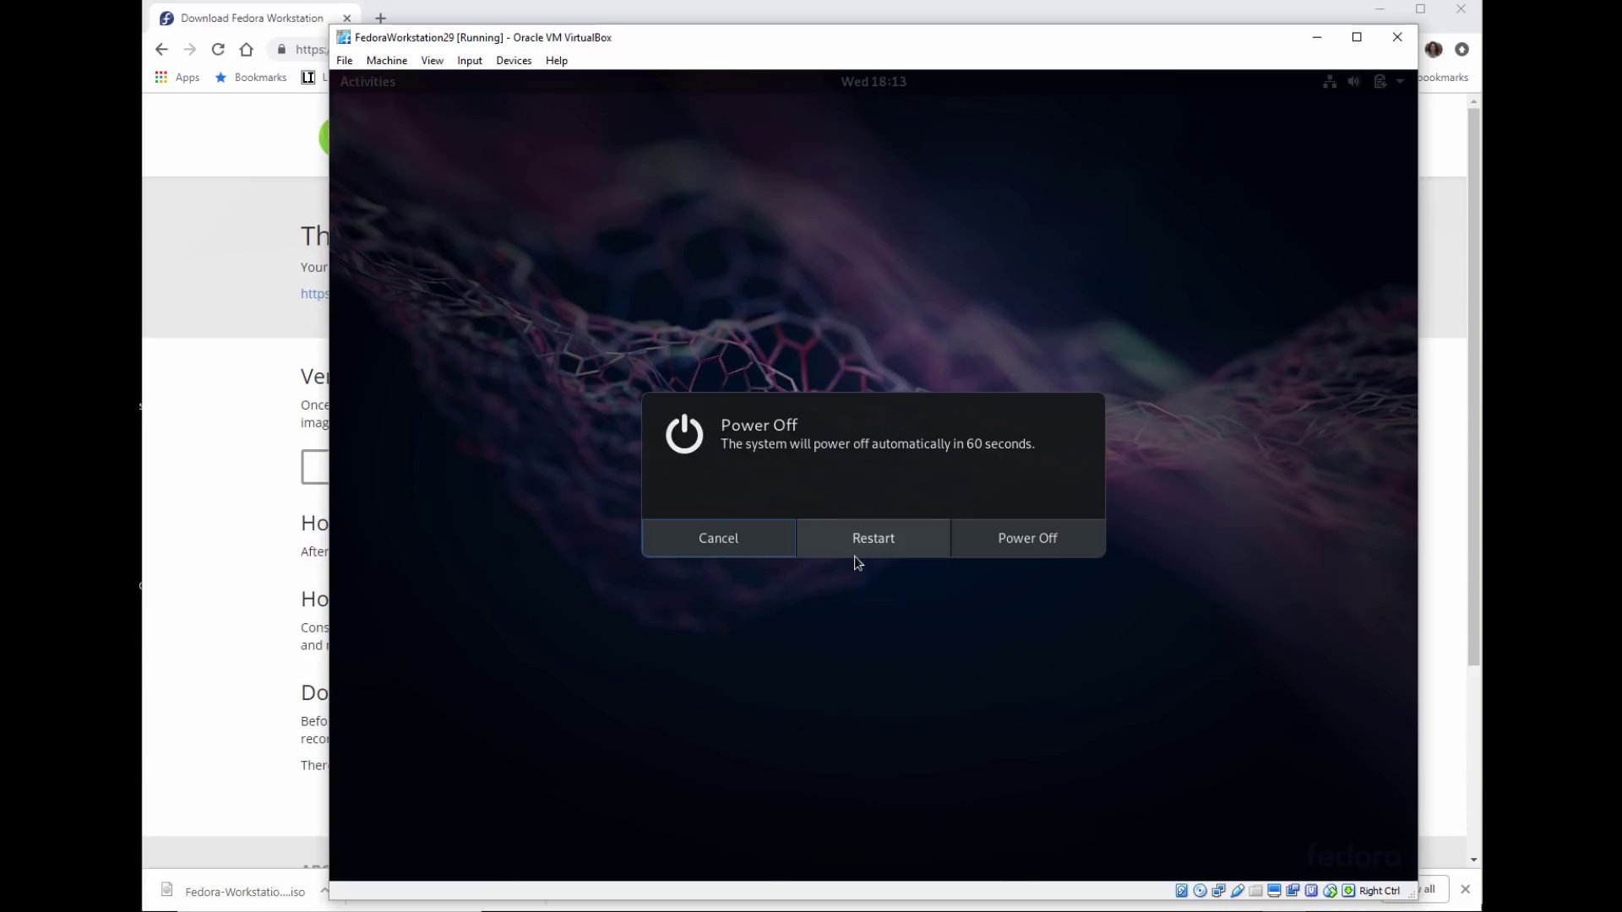
Choose Restart in the Power Off dialog to reboot the Fedora VM
click(859, 553)
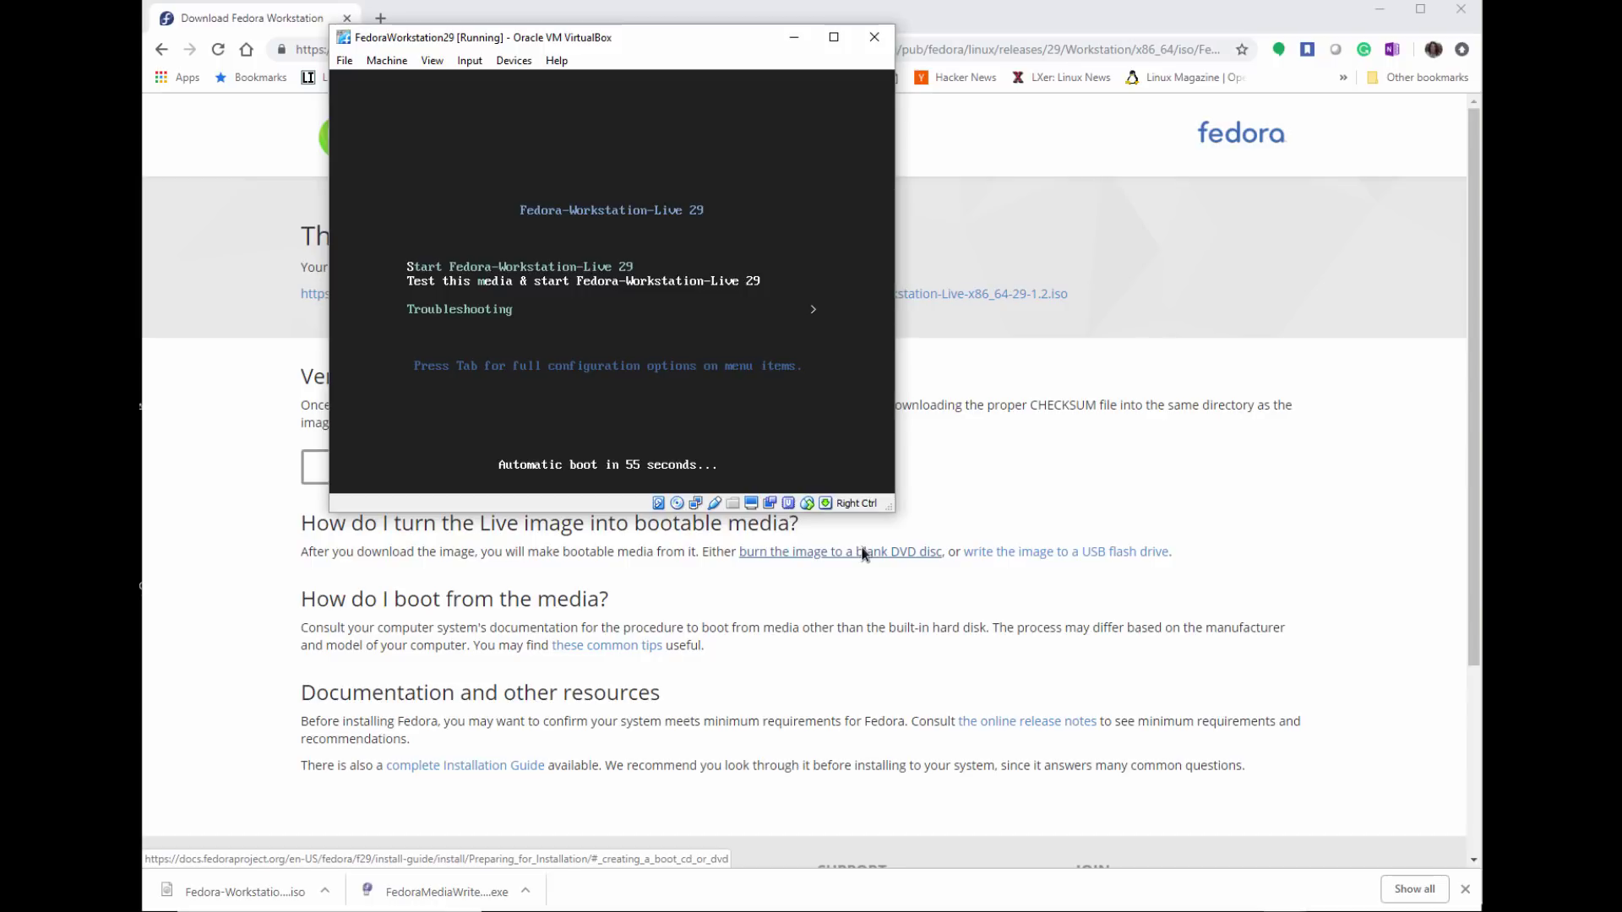
Force-unmount the Fedora installer disc from the virtual optical drive
click(488, 63)
mouse_move(553, 81)
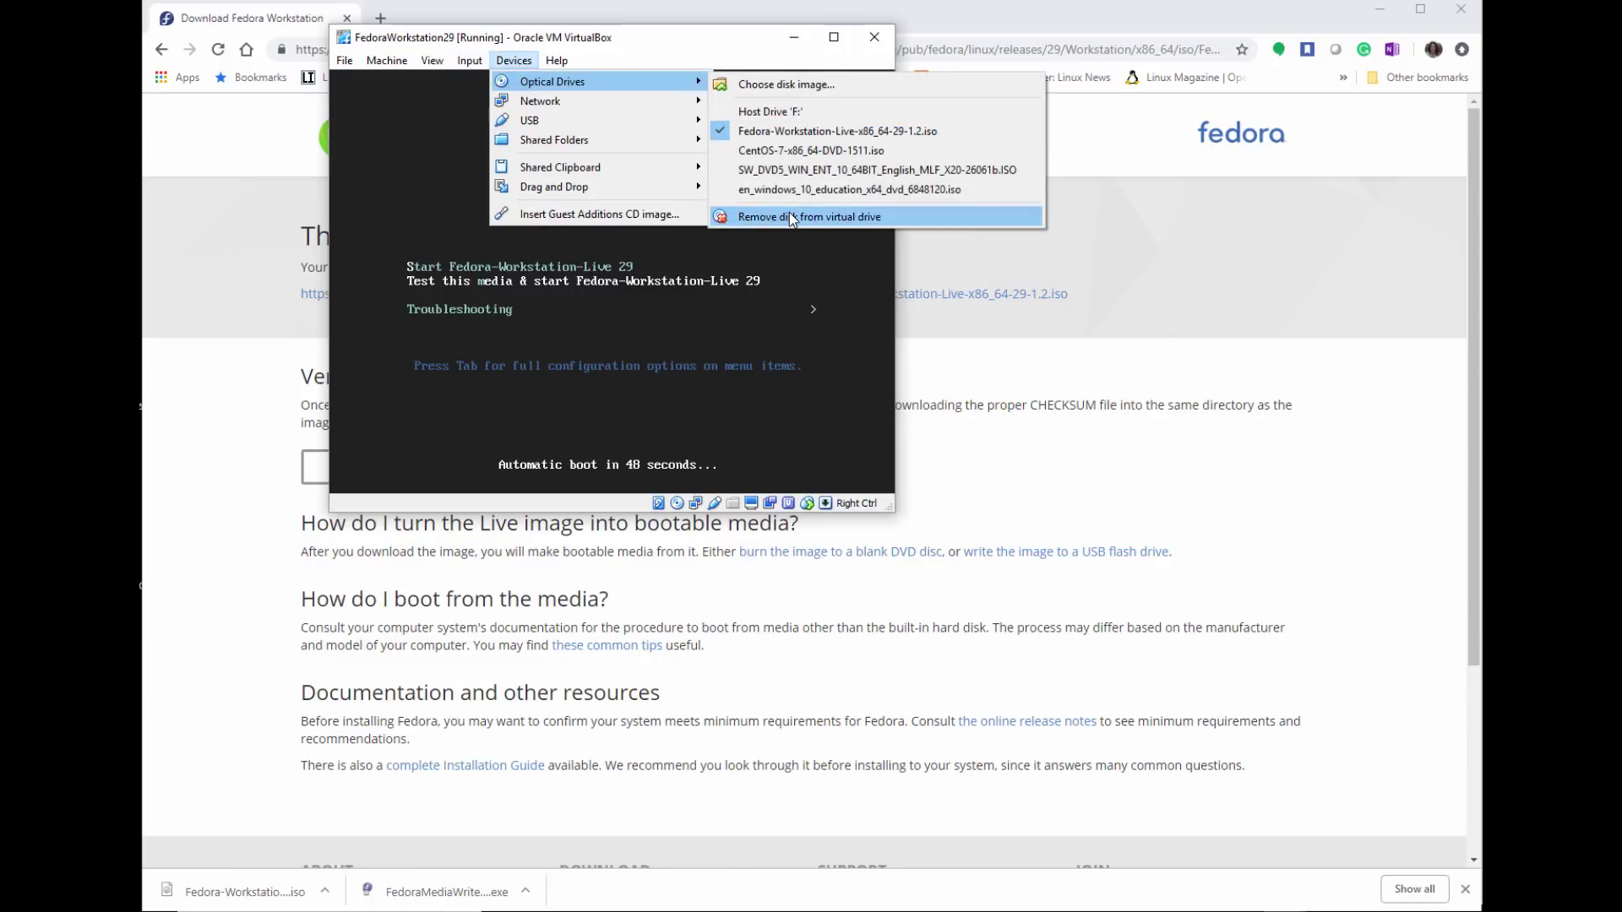
click(789, 218)
click(573, 342)
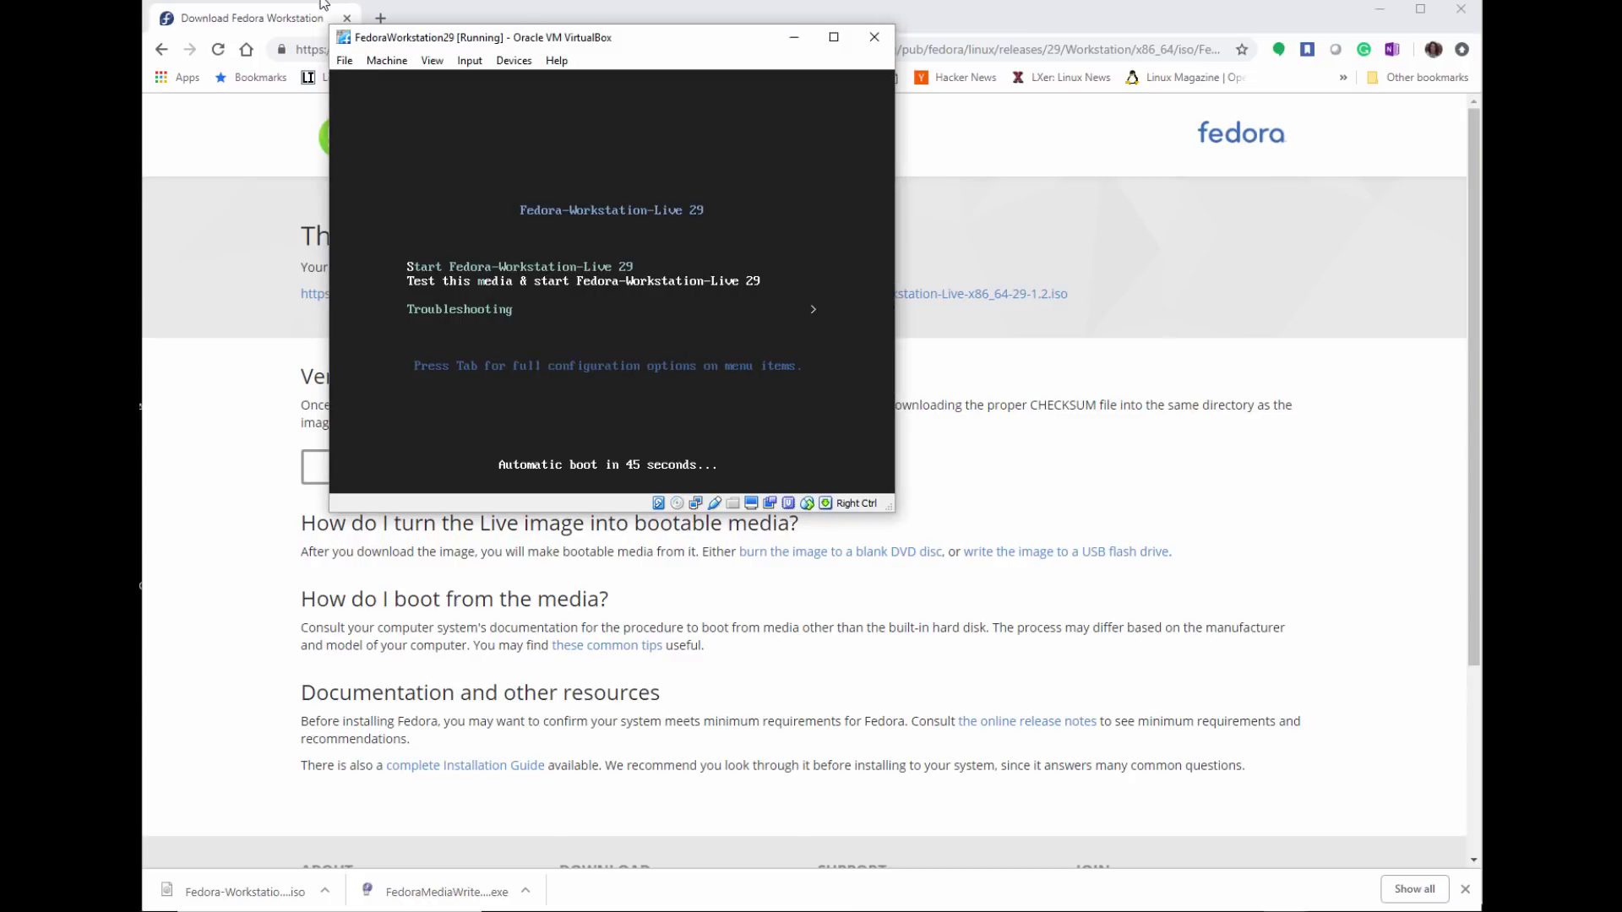
Reset the virtual machine so it boots the installed Fedora system
click(381, 60)
click(394, 165)
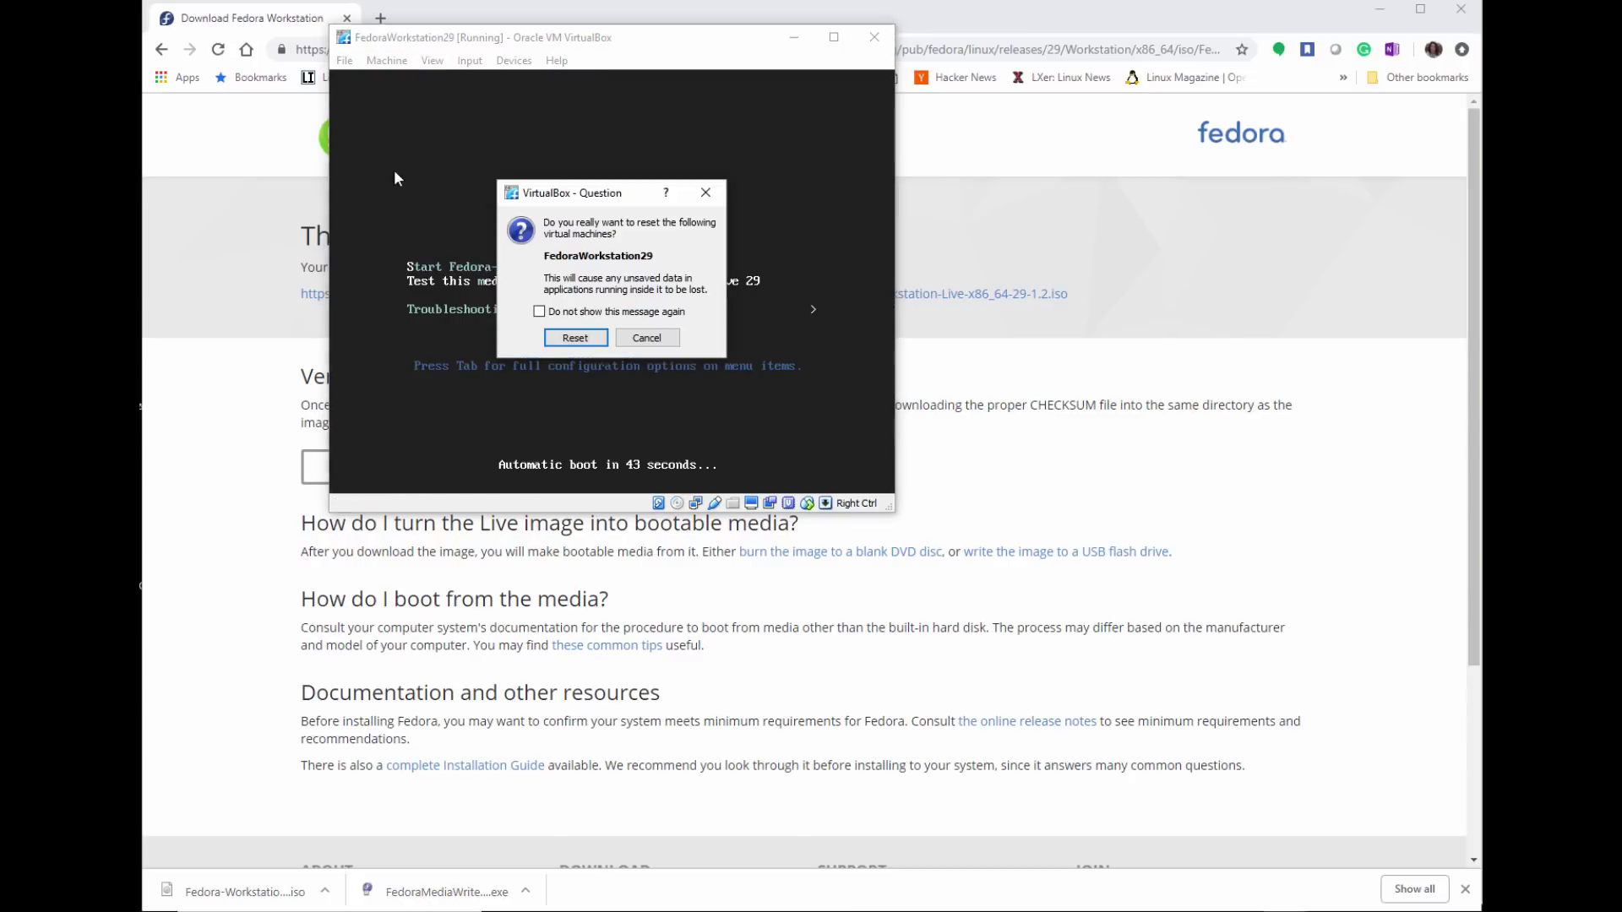
click(578, 338)
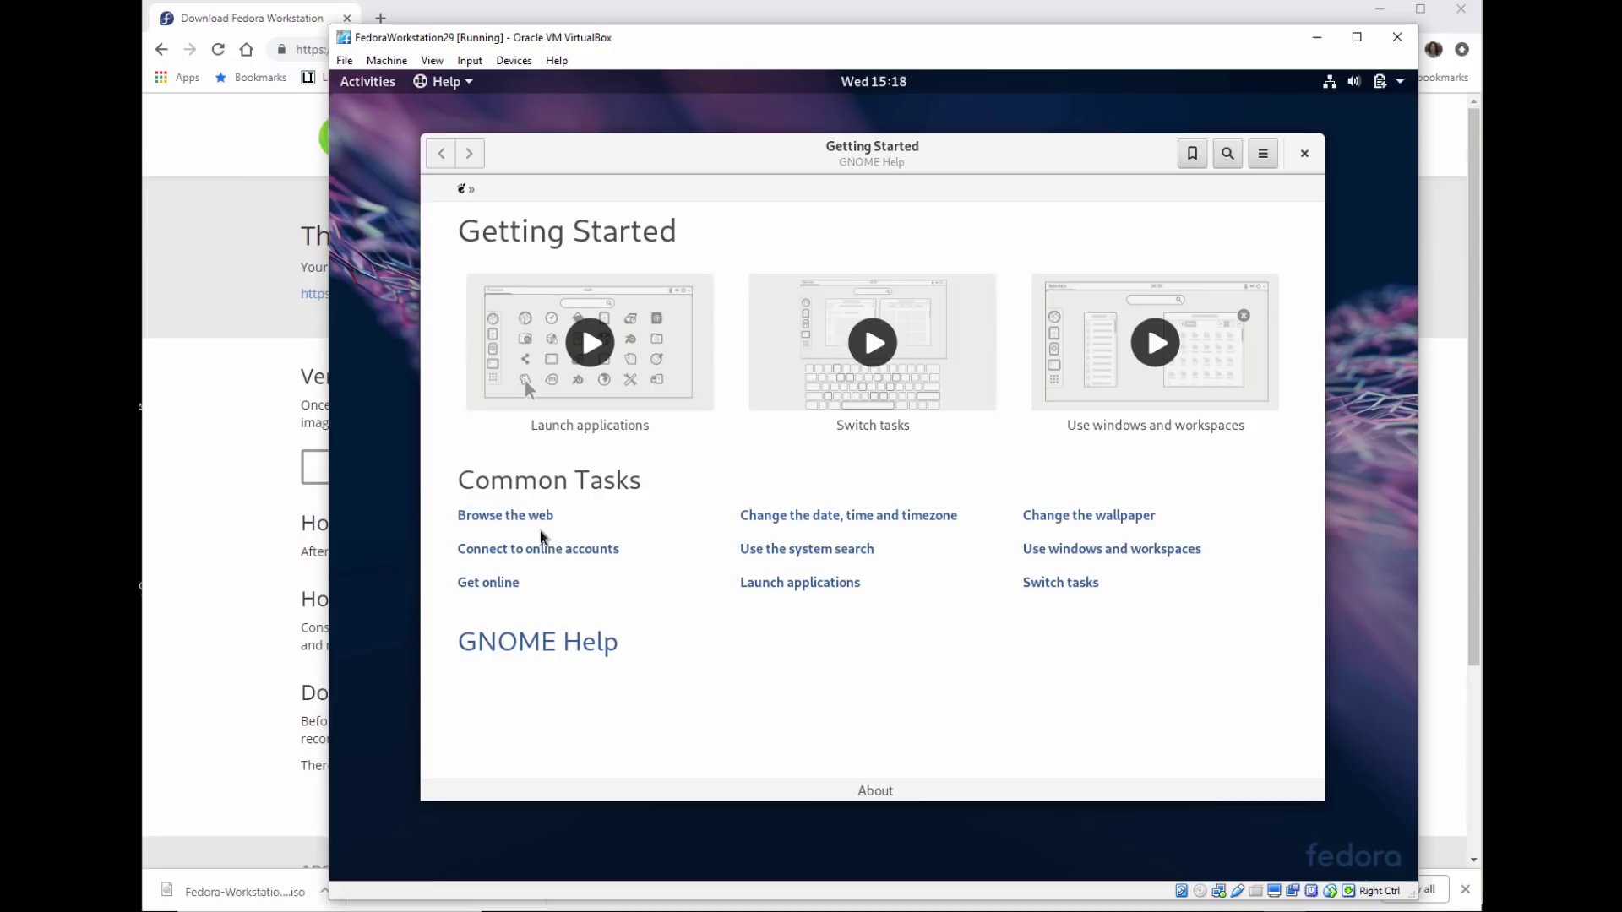
Read the Connect to online accounts help page, return to Getting Started, and open the system menu
click(531, 551)
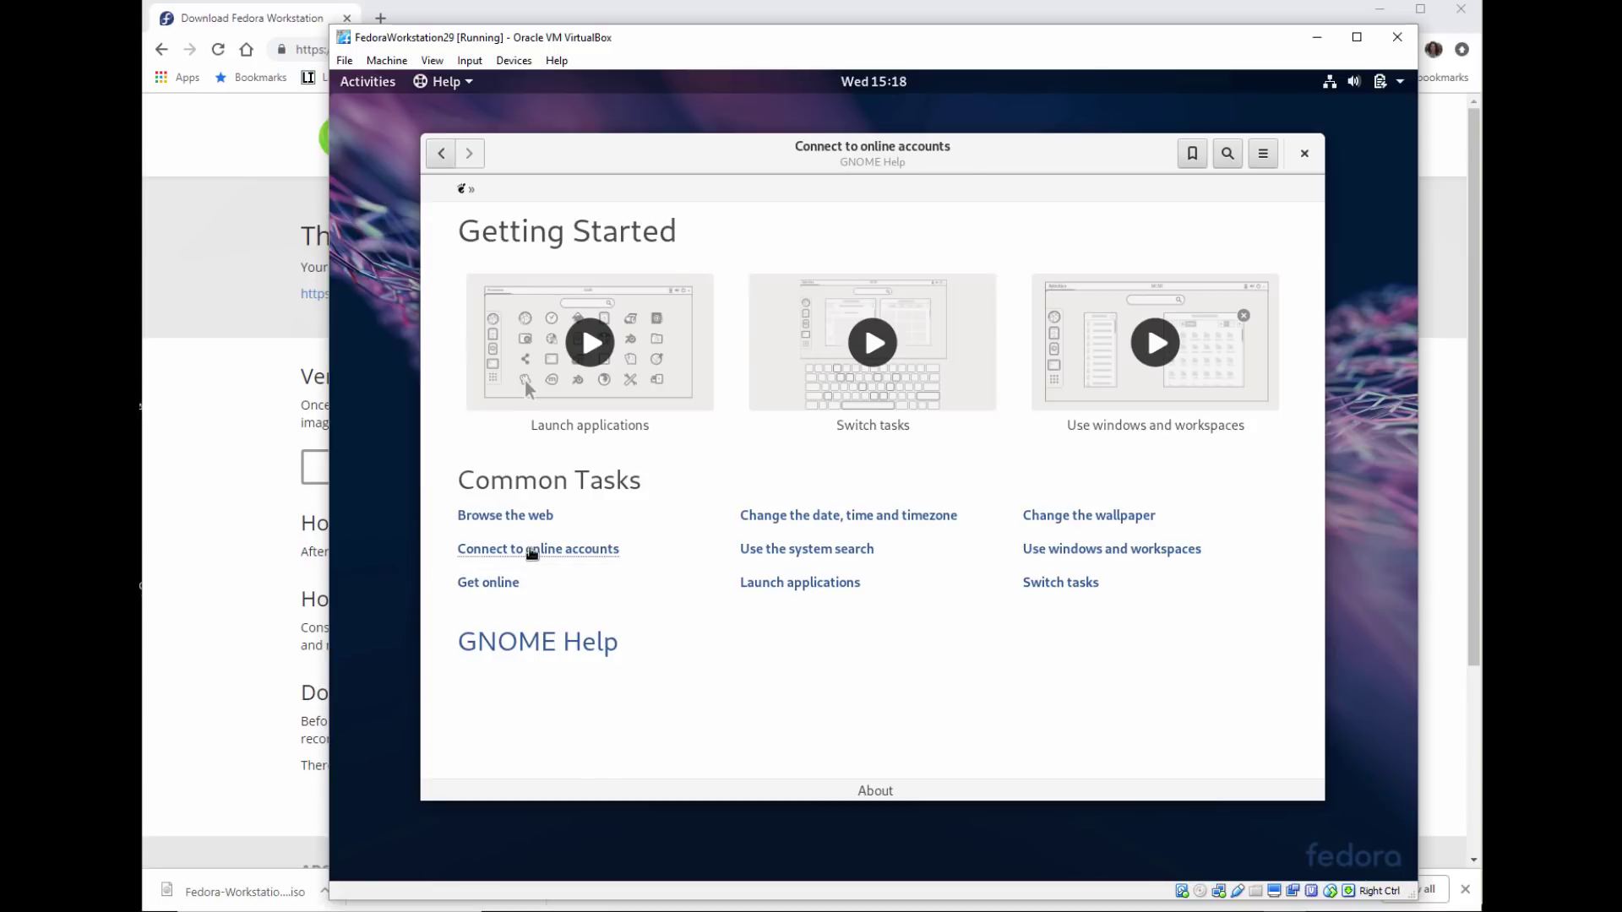
scroll(1025, 601, down, 5)
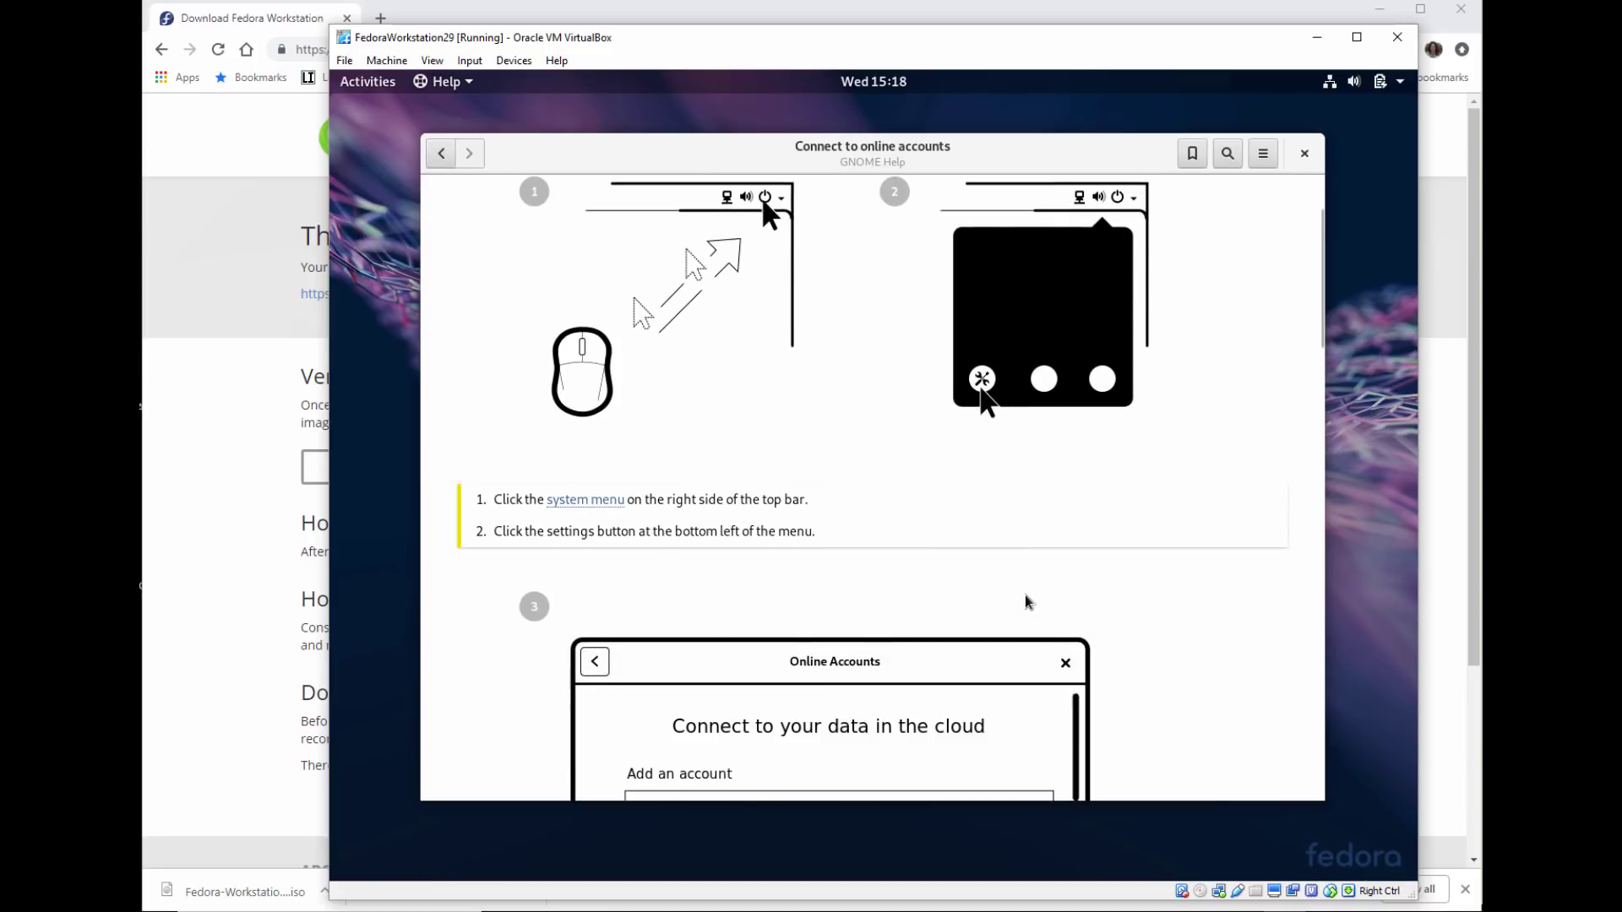
scroll(1025, 599, down, 4)
scroll(1024, 595, down, 2)
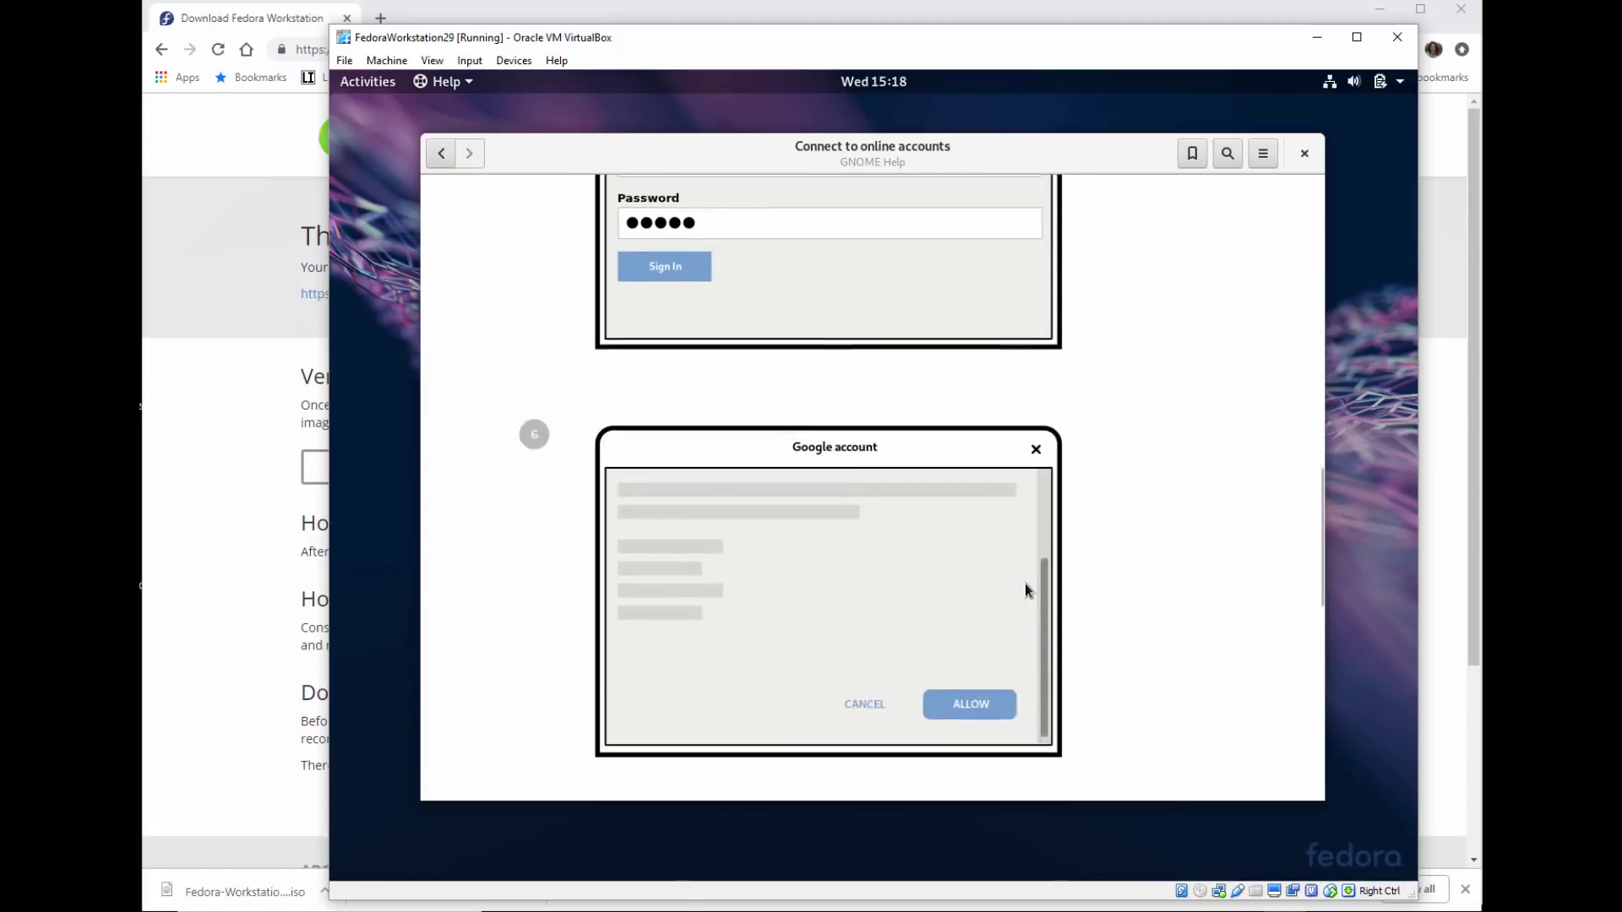
scroll(1024, 589, up, 2)
scroll(1026, 590, up, 4)
scroll(1025, 583, up, 5)
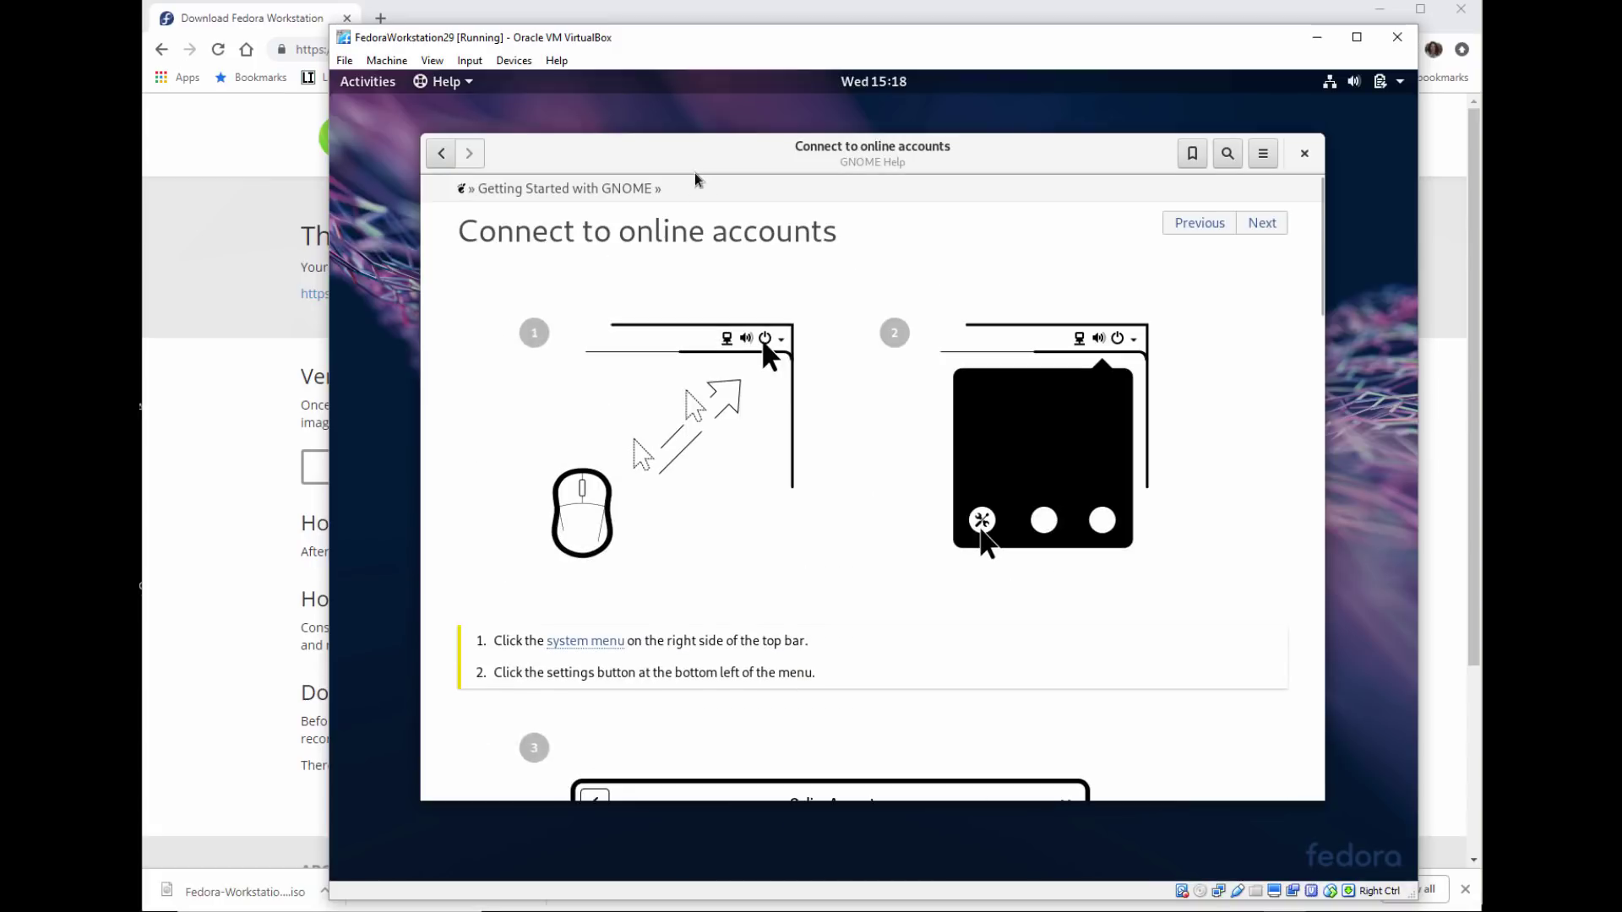
click(441, 152)
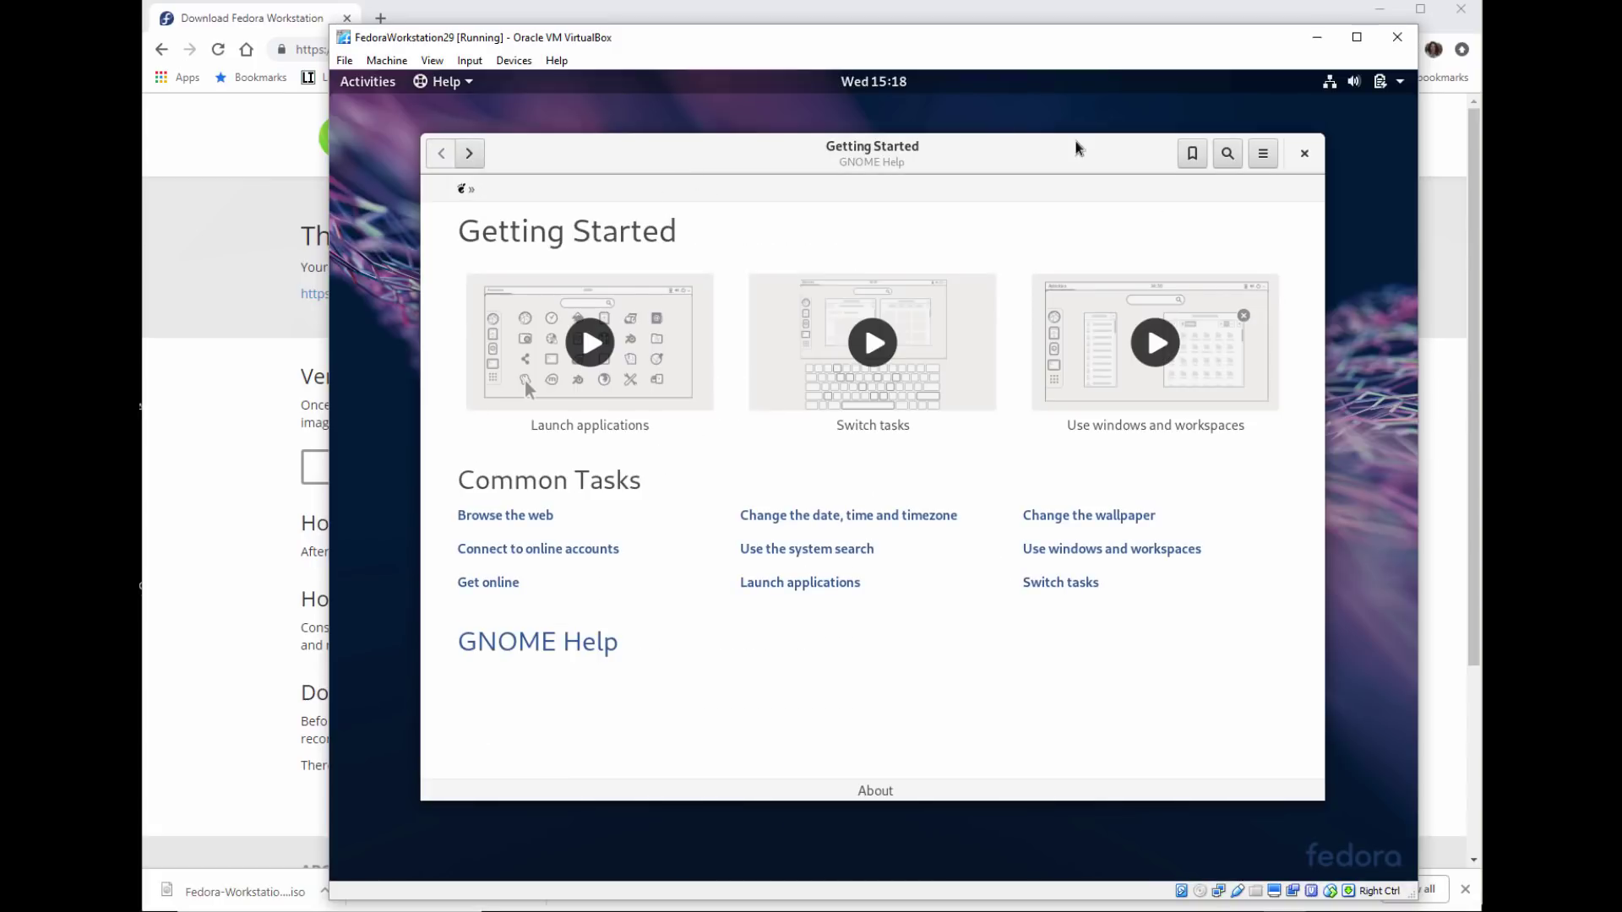
click(1405, 86)
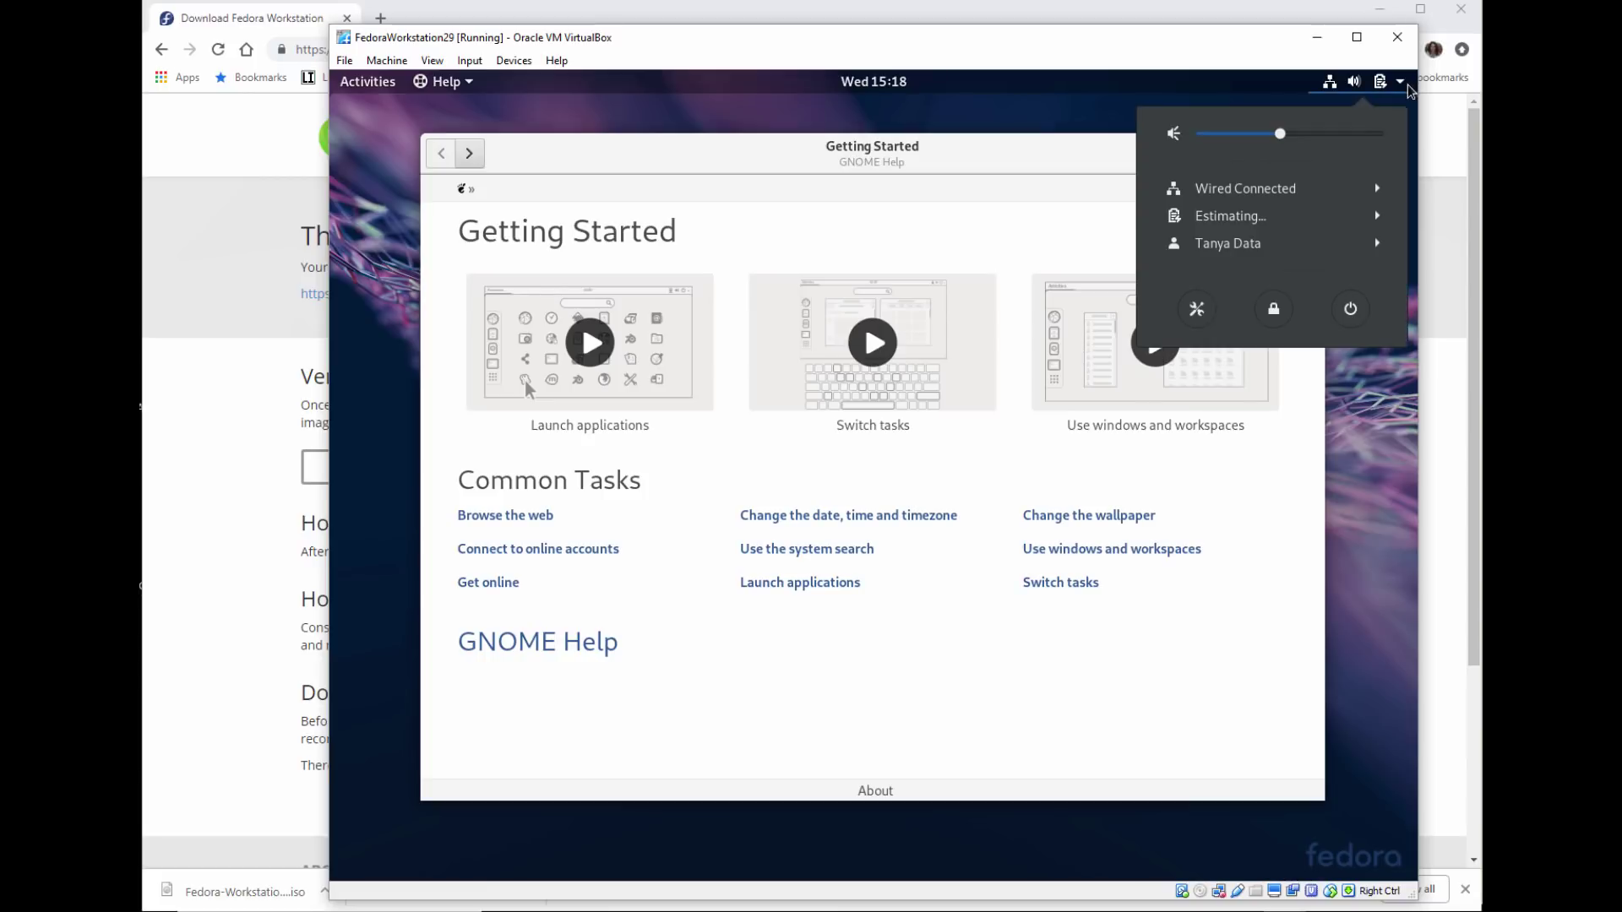
Open GNOME Settings from the system menu and switch to the Online Accounts panel
click(1198, 311)
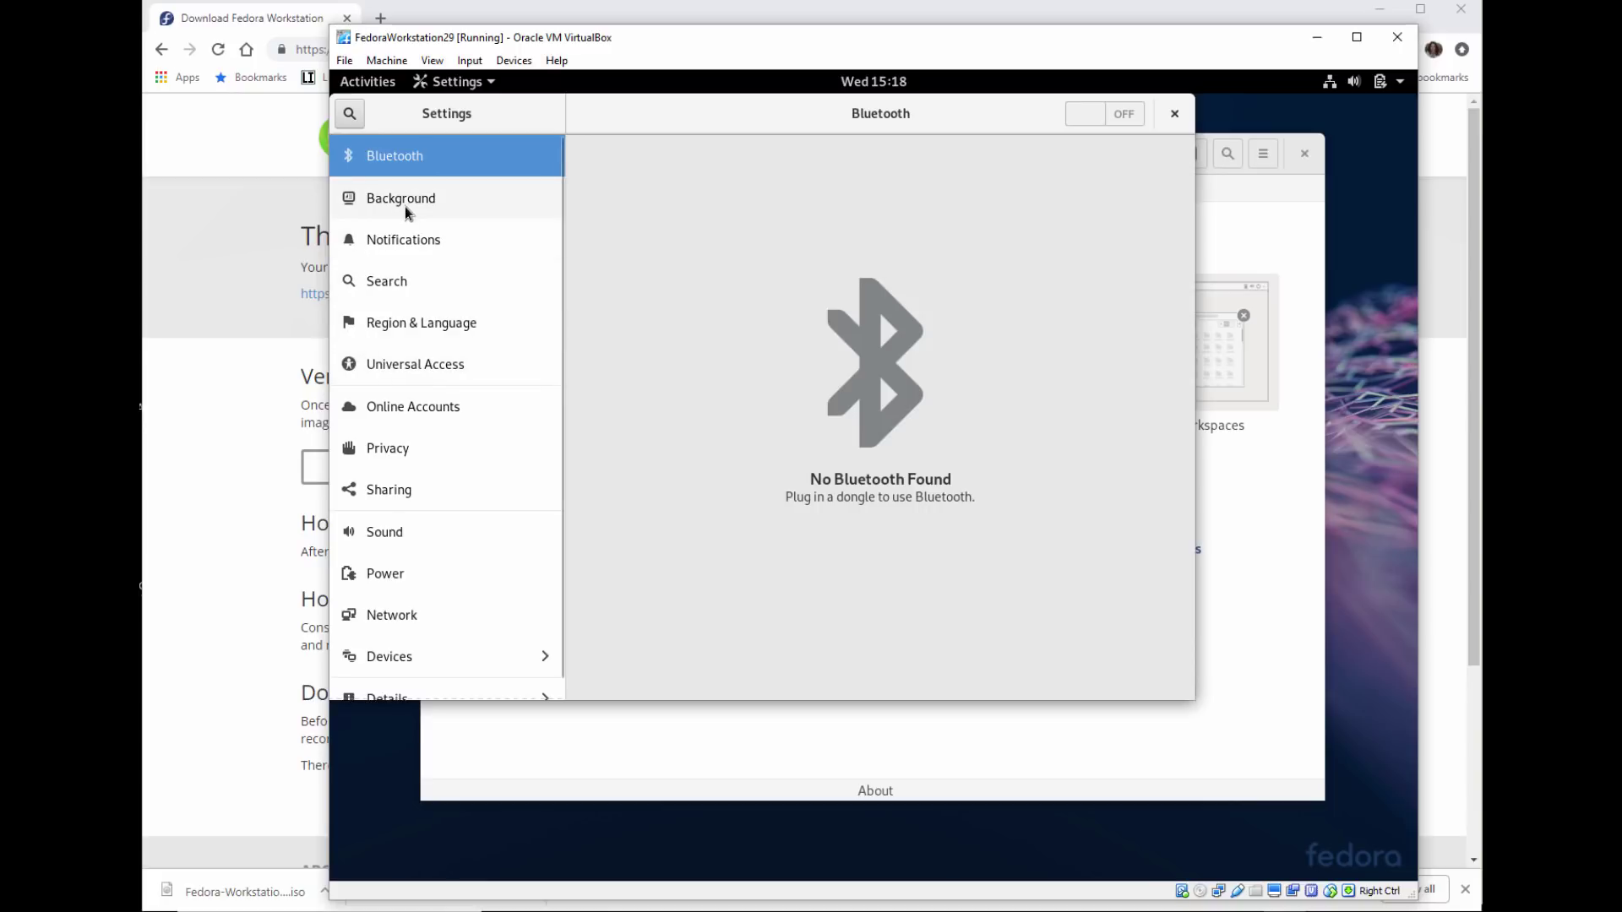
scroll(408, 475, down, 1)
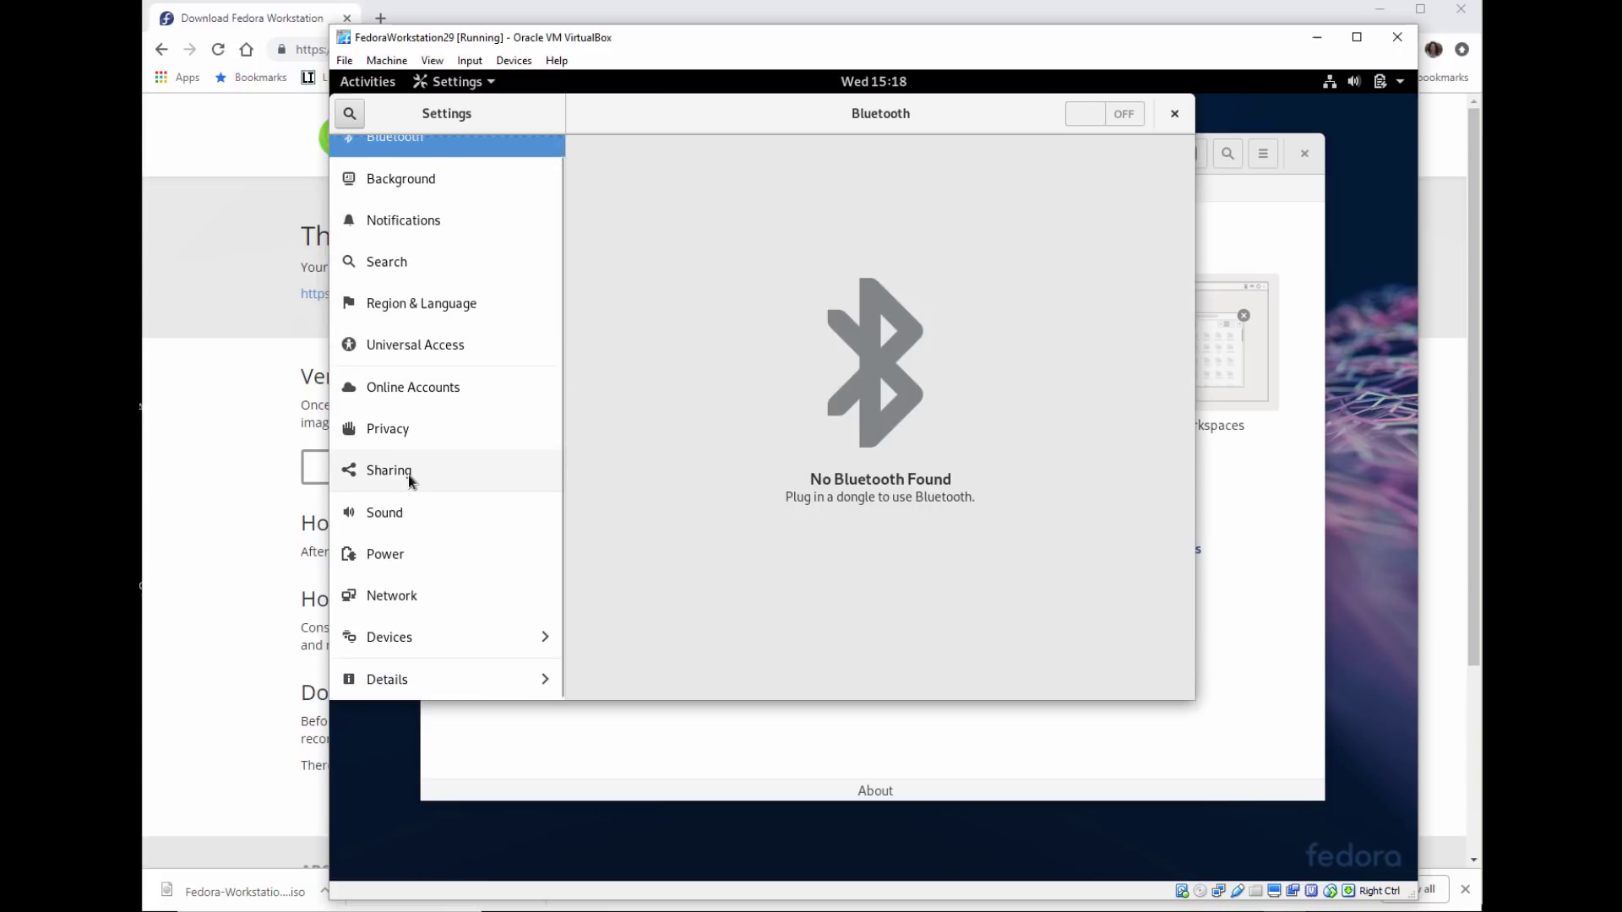
click(409, 394)
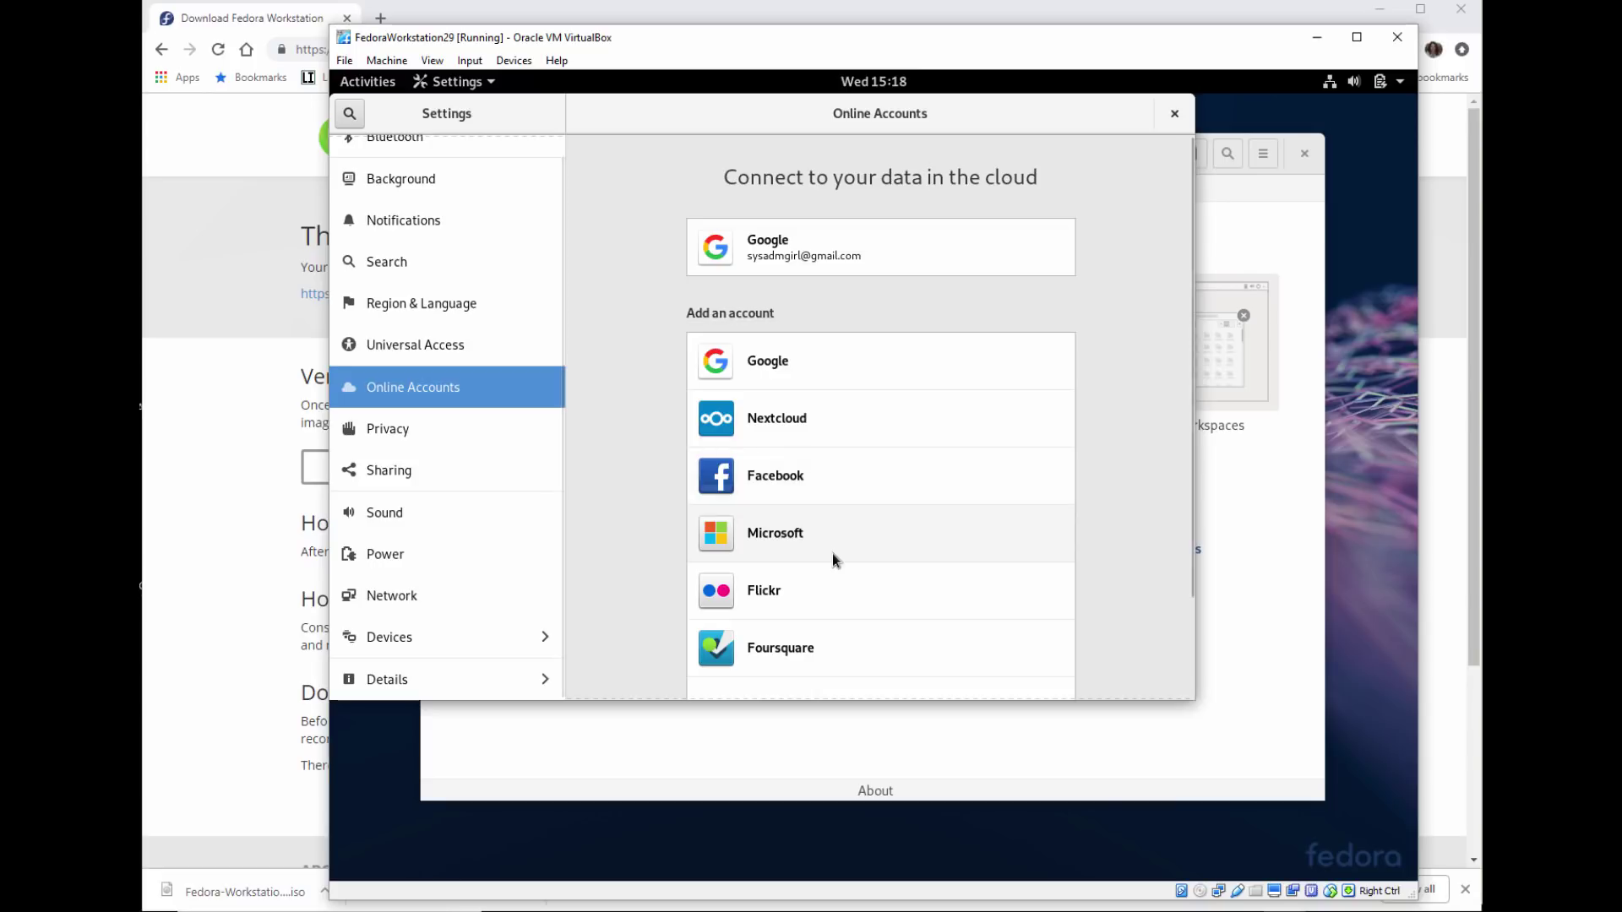
scroll(832, 648, down, 2)
scroll(832, 636, up, 2)
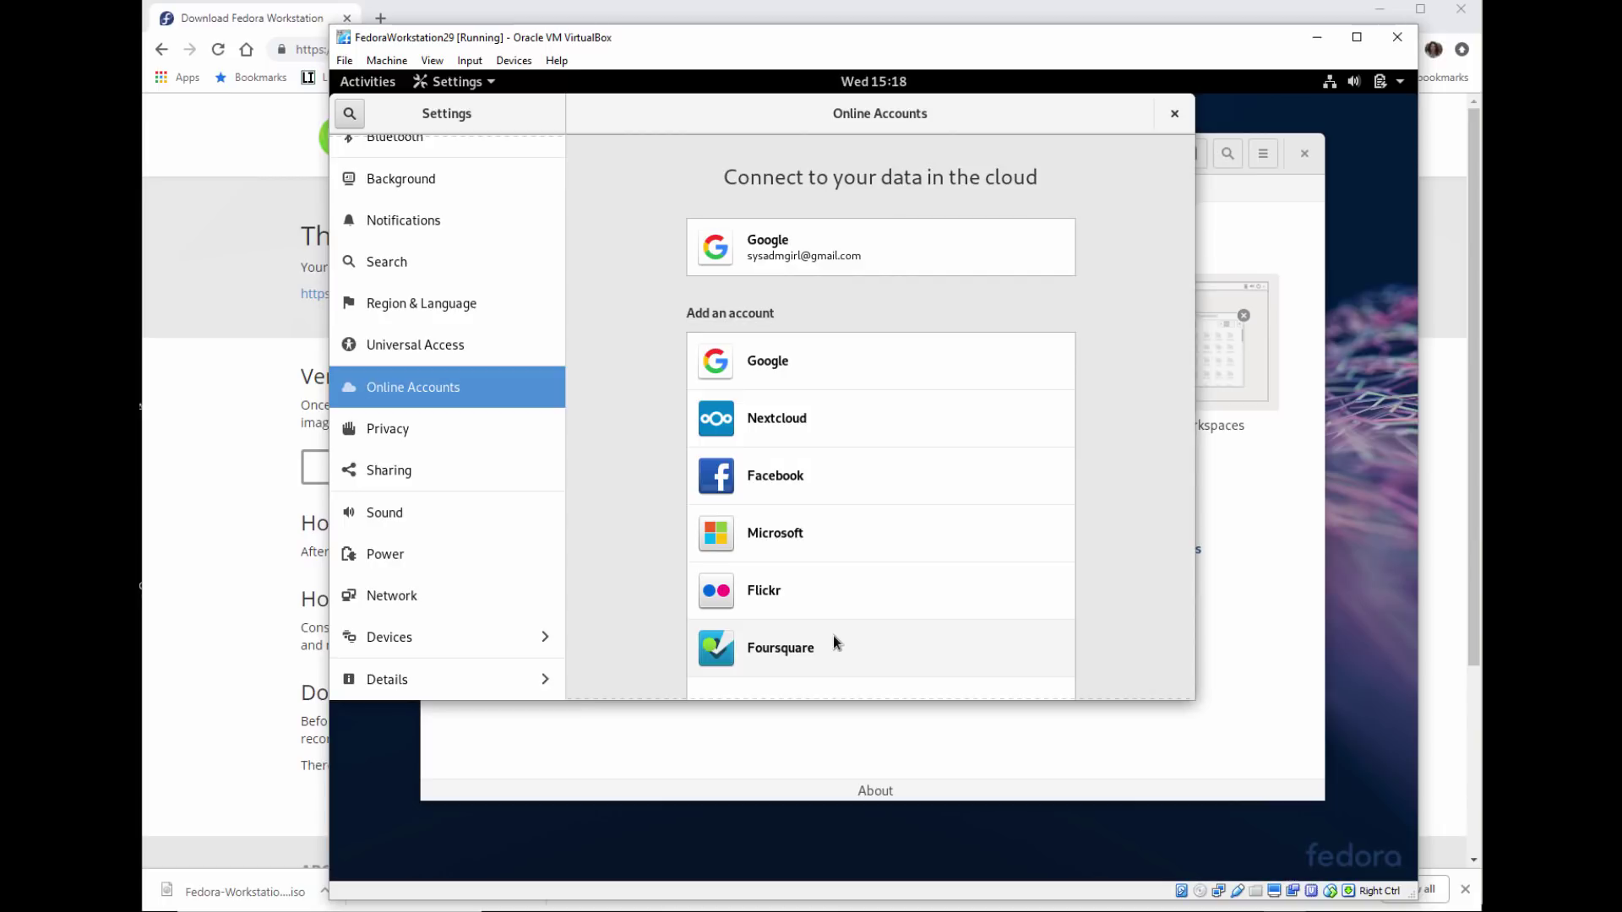
Apply the cherry-blossom wallpaper as the background, glance at Notifications, and close Settings
click(422, 185)
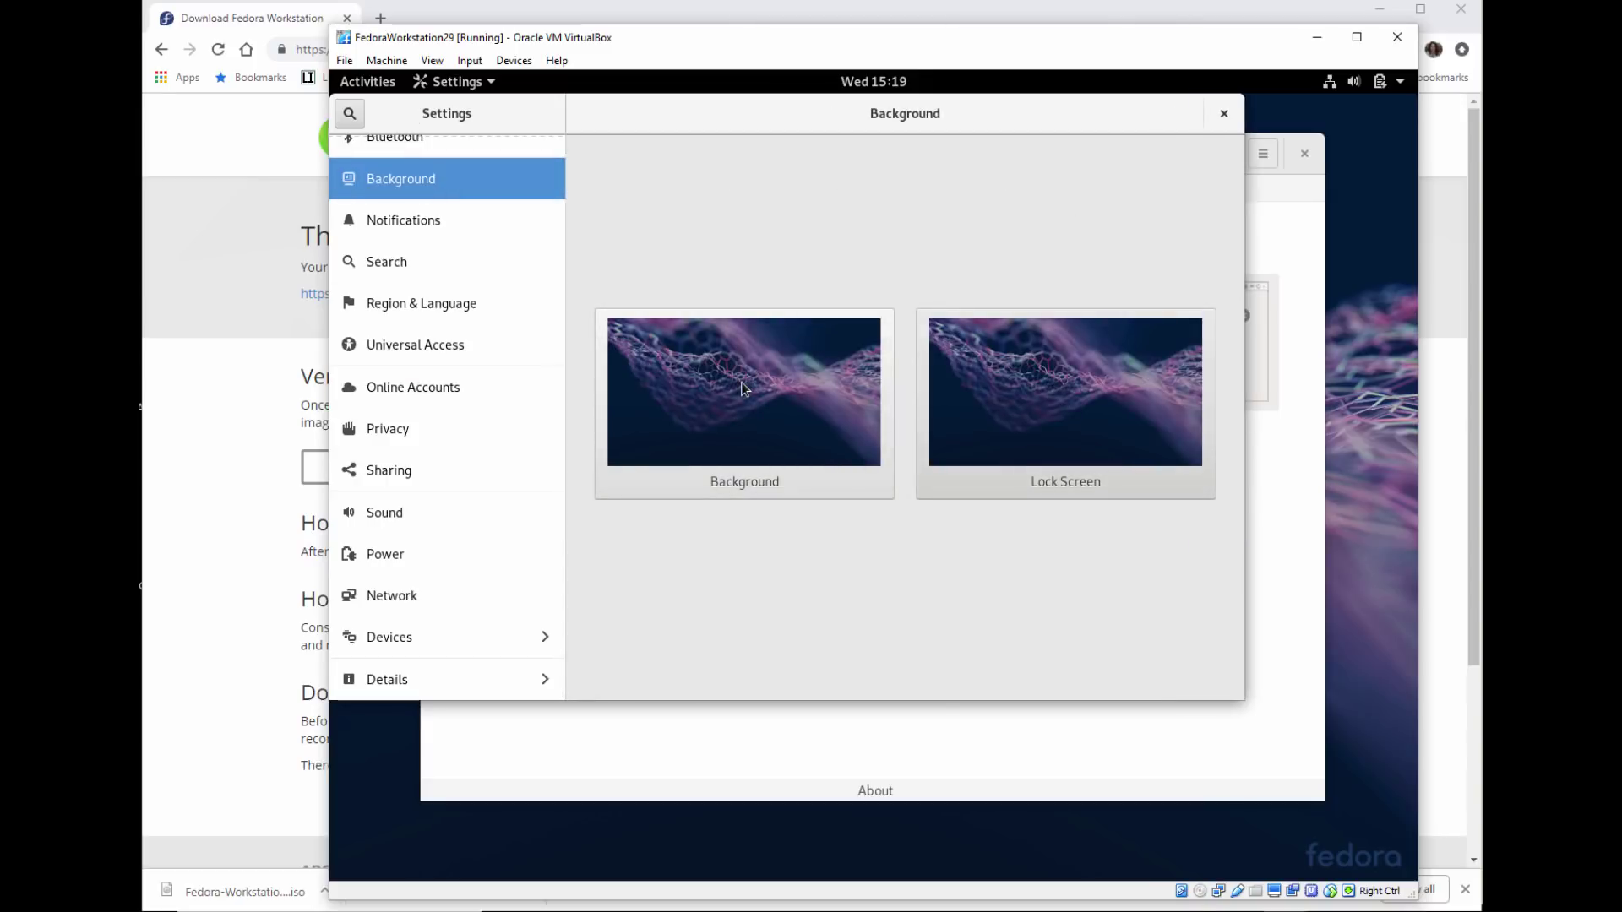
scroll(443, 263, up, 1)
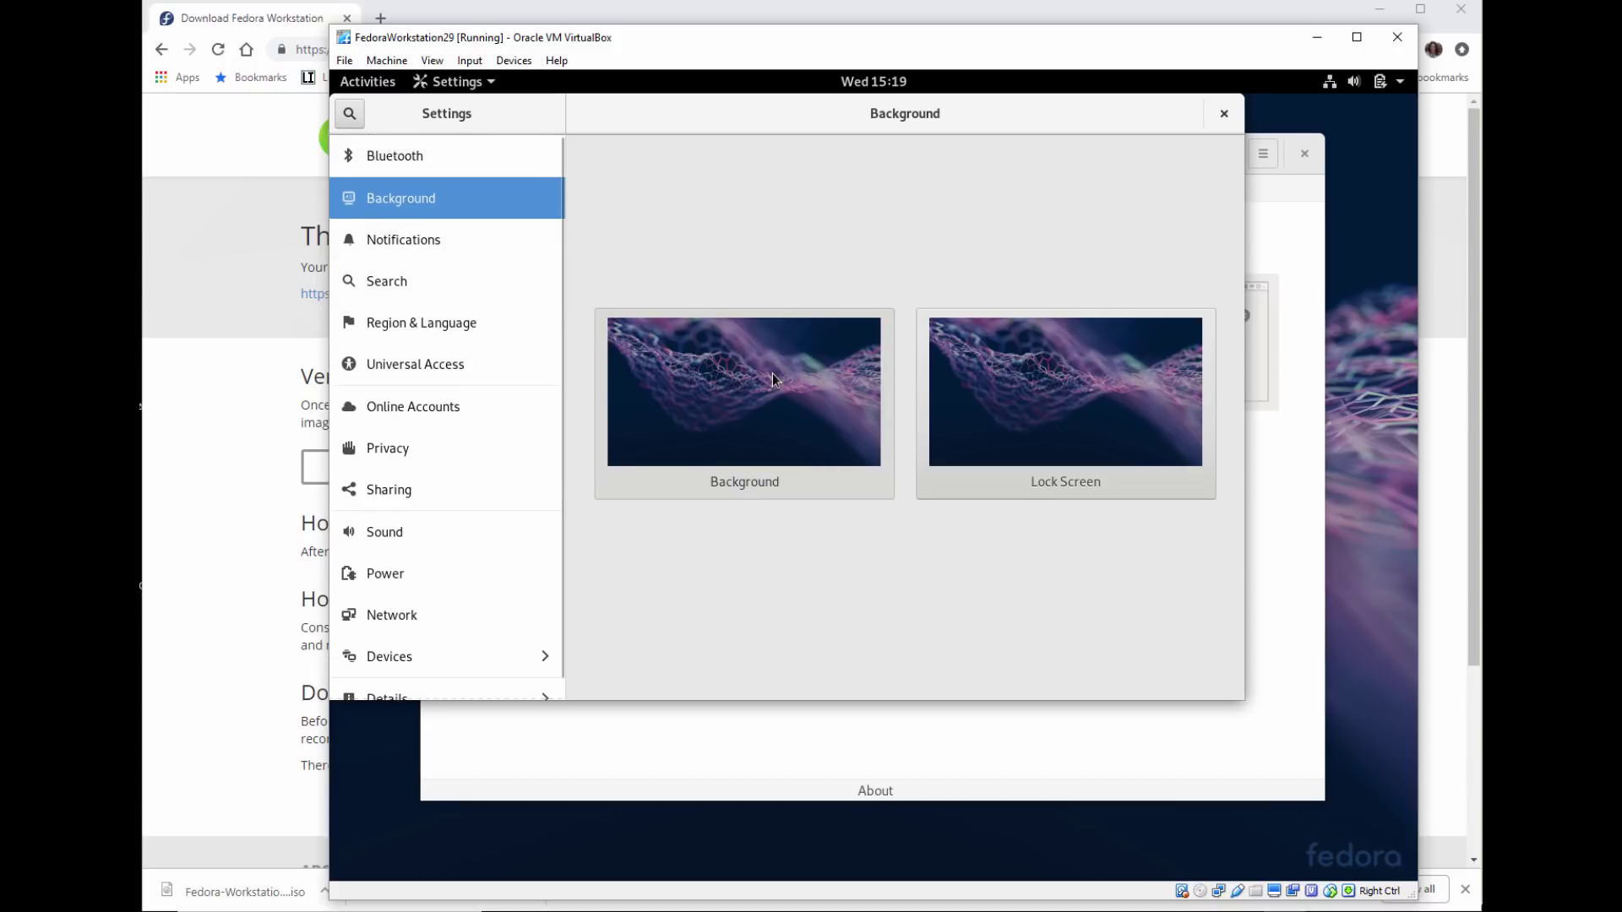
click(746, 481)
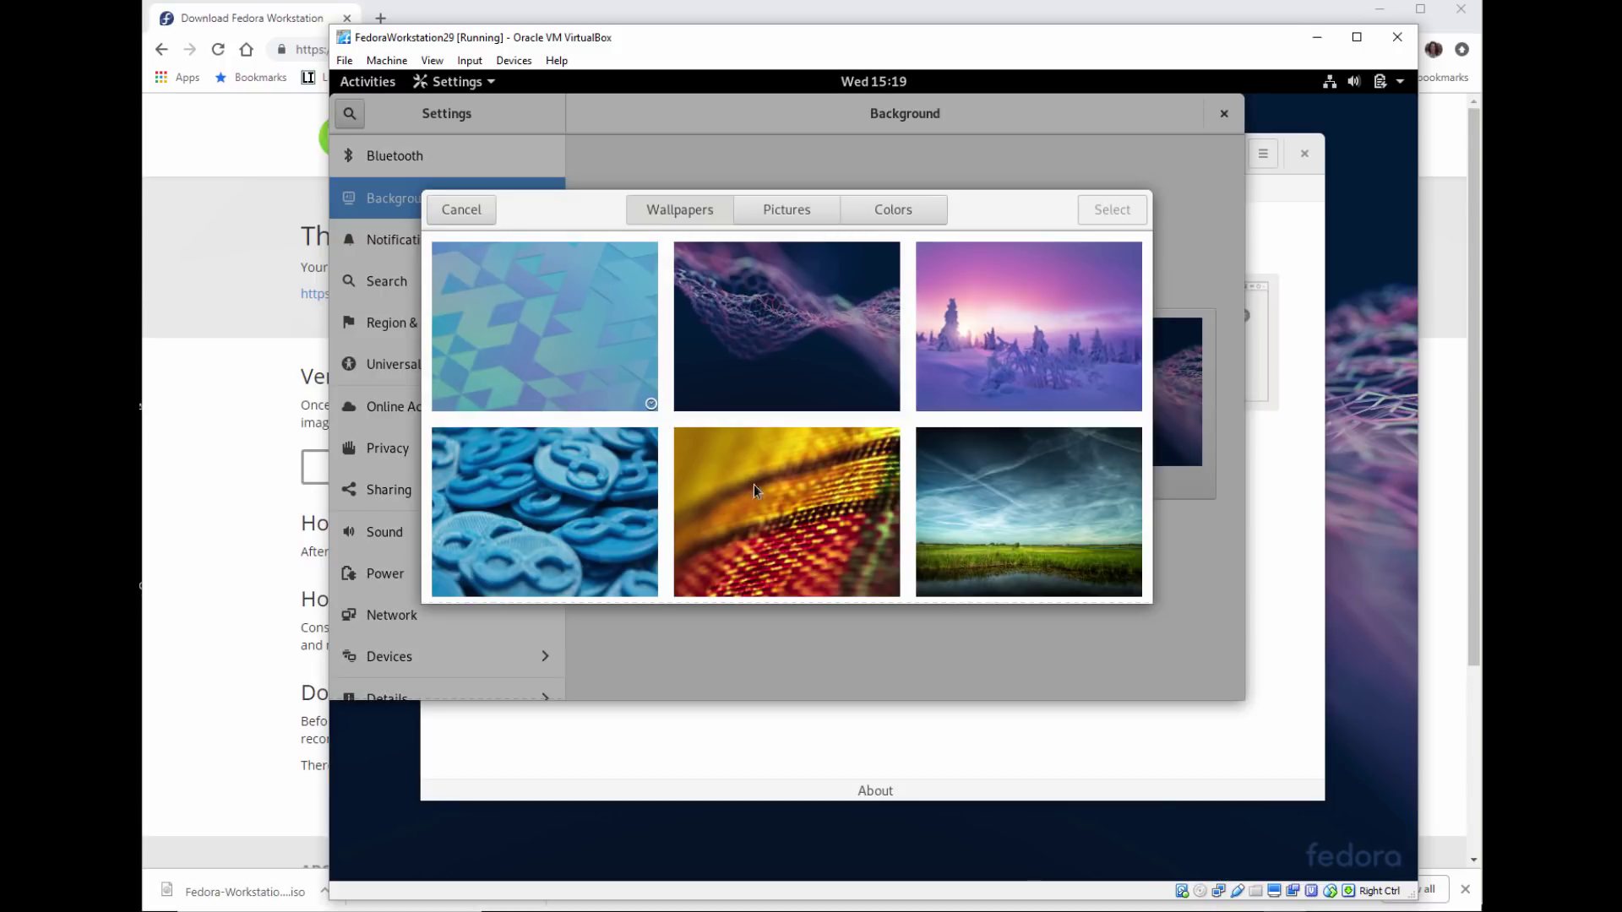
scroll(982, 491, down, 5)
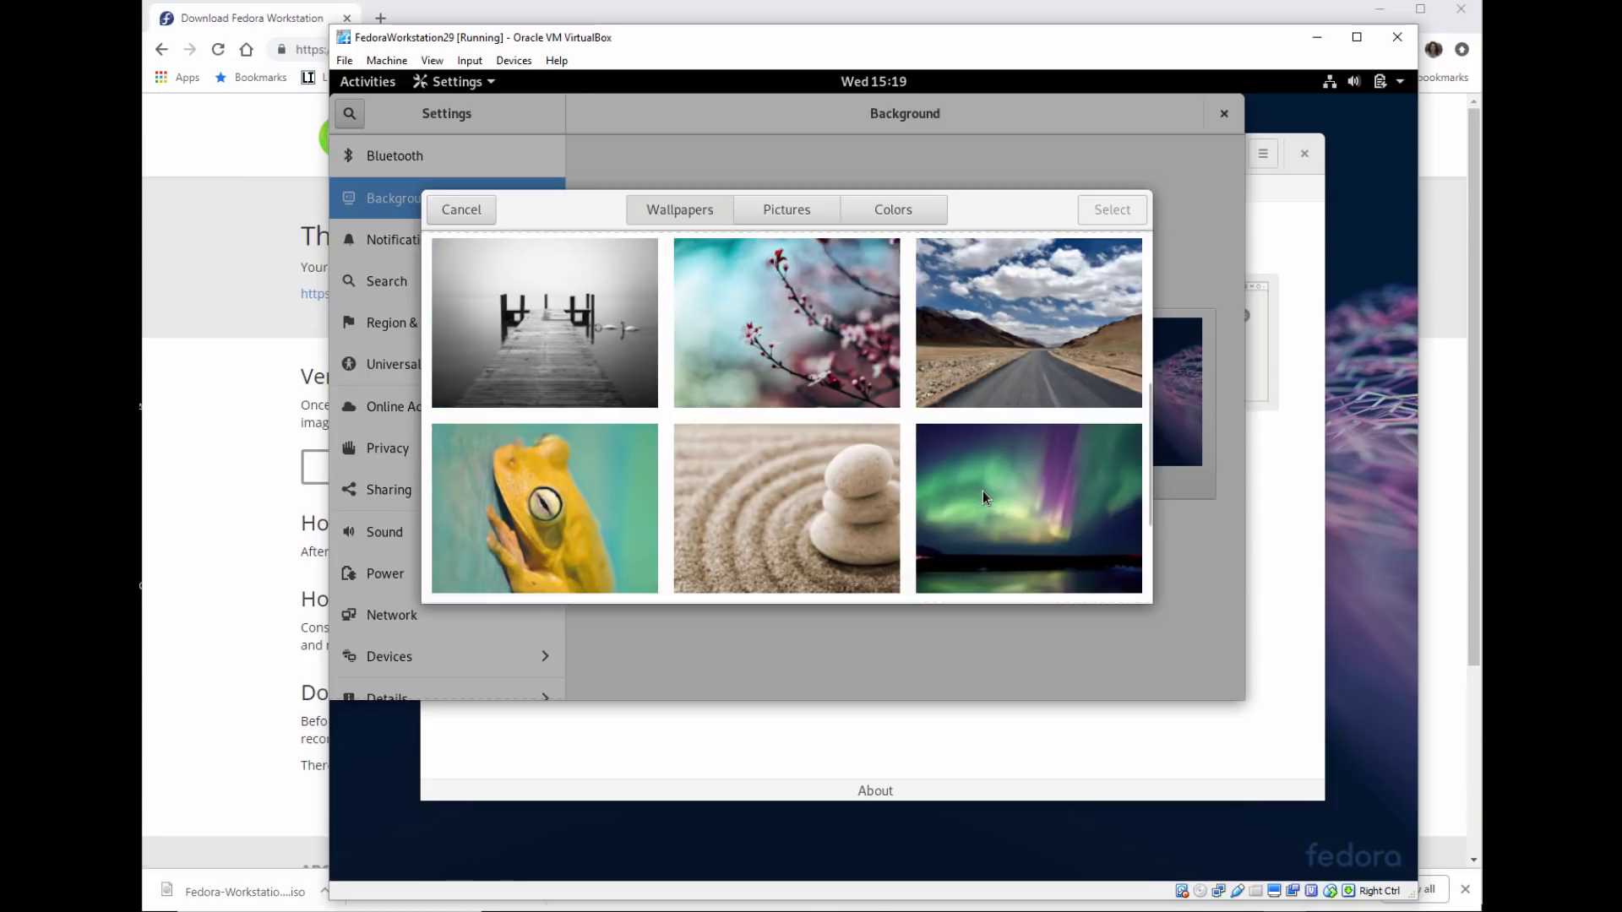
click(813, 347)
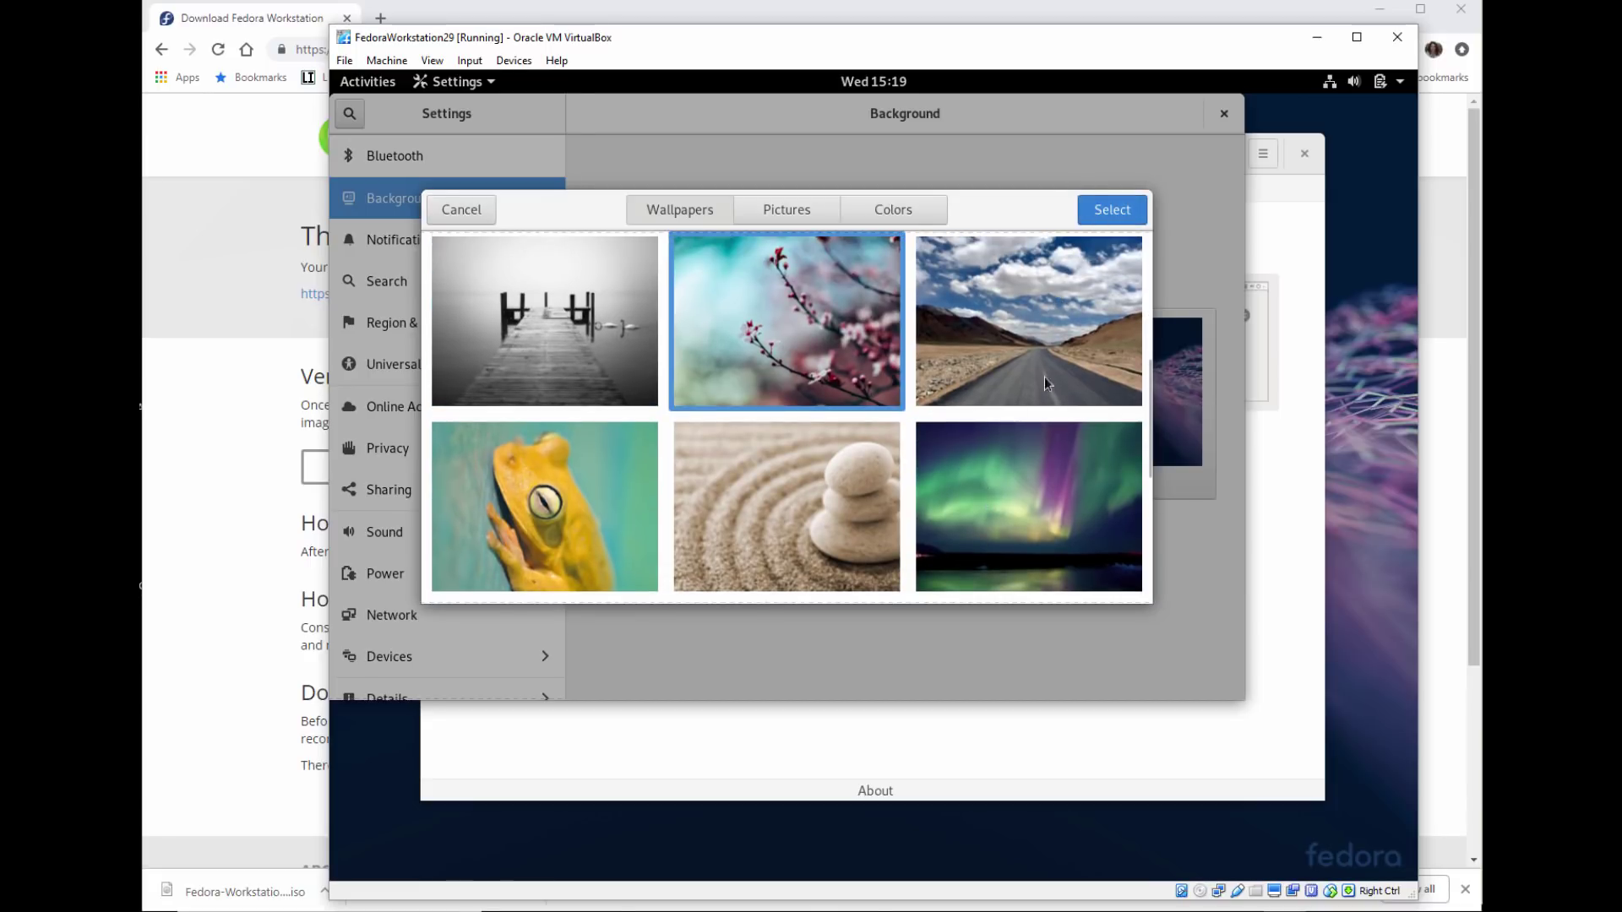
click(1098, 208)
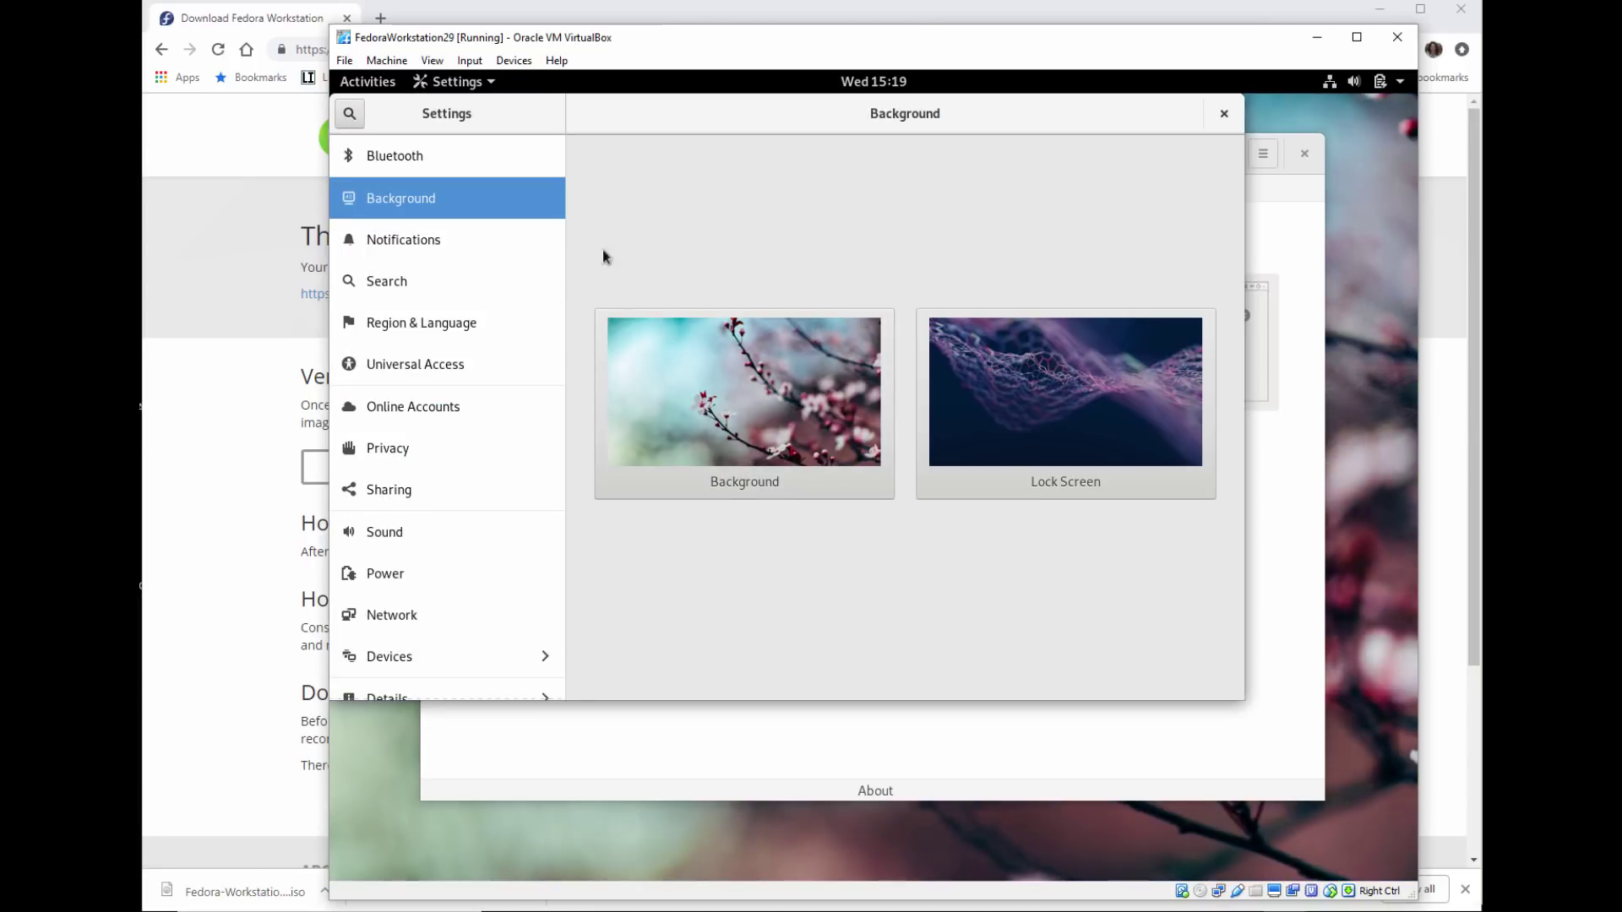
click(406, 230)
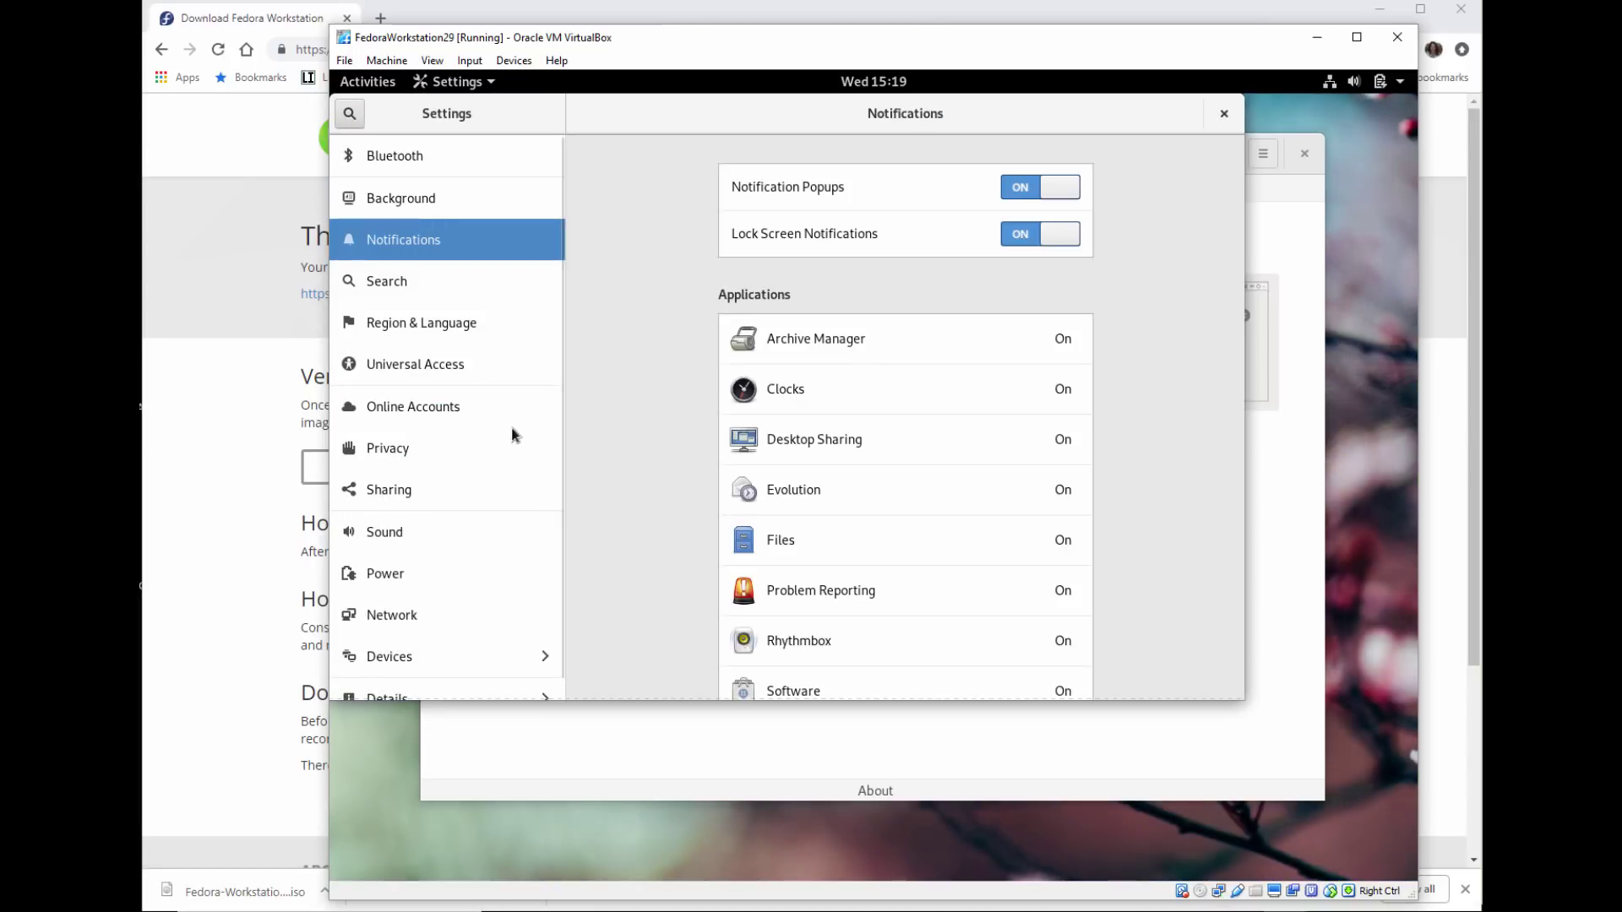
scroll(661, 556, down, 2)
scroll(661, 554, up, 2)
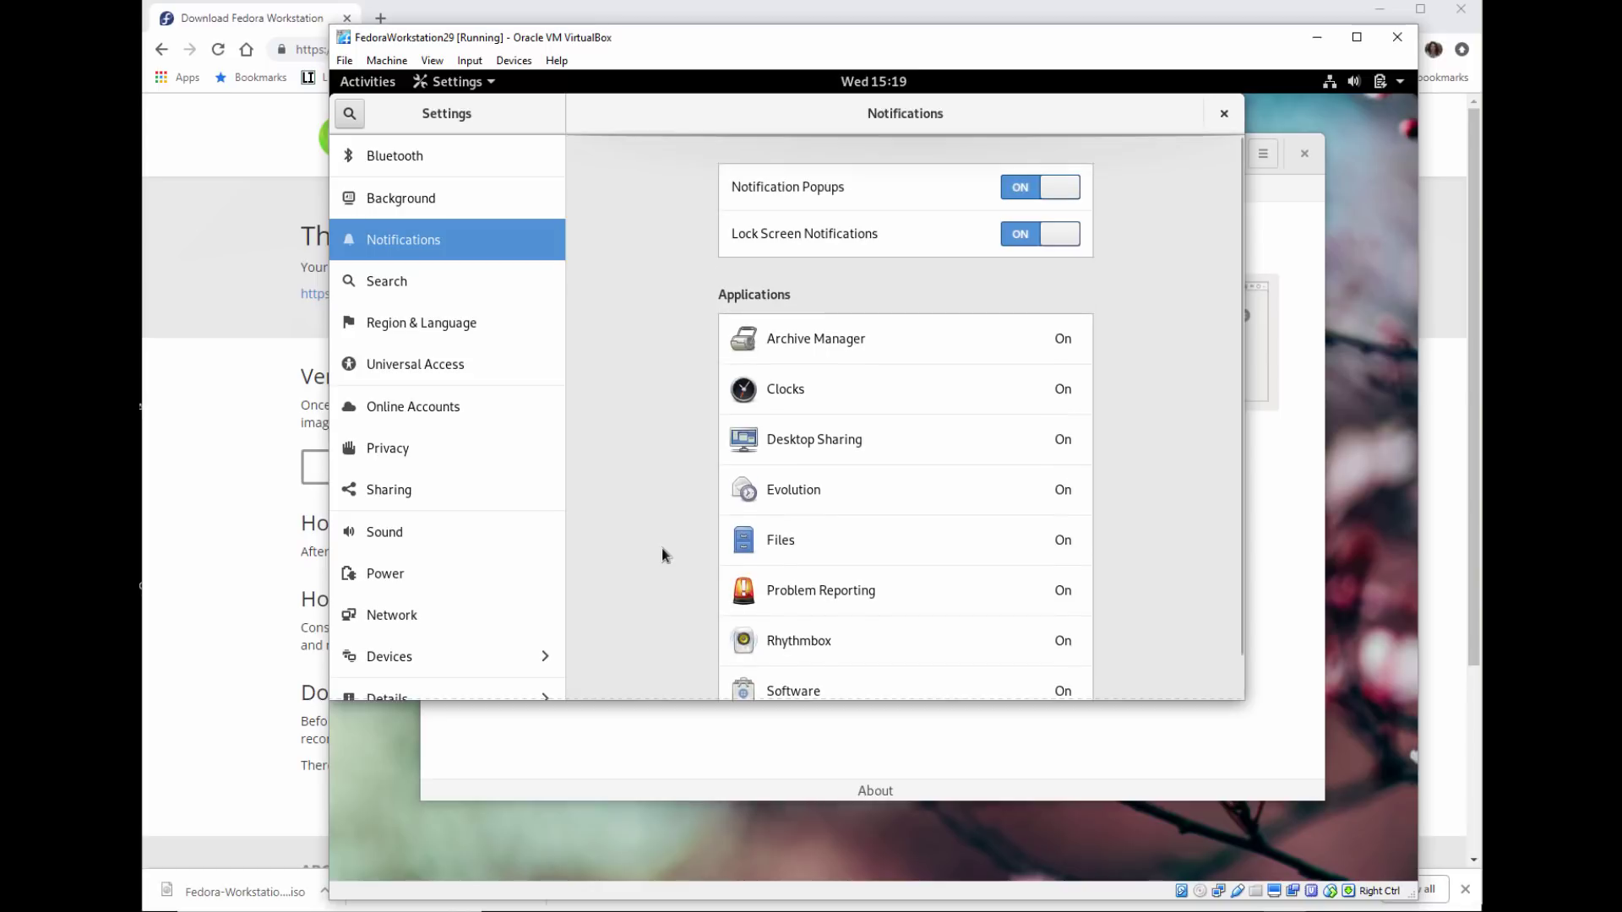
scroll(447, 523, down, 1)
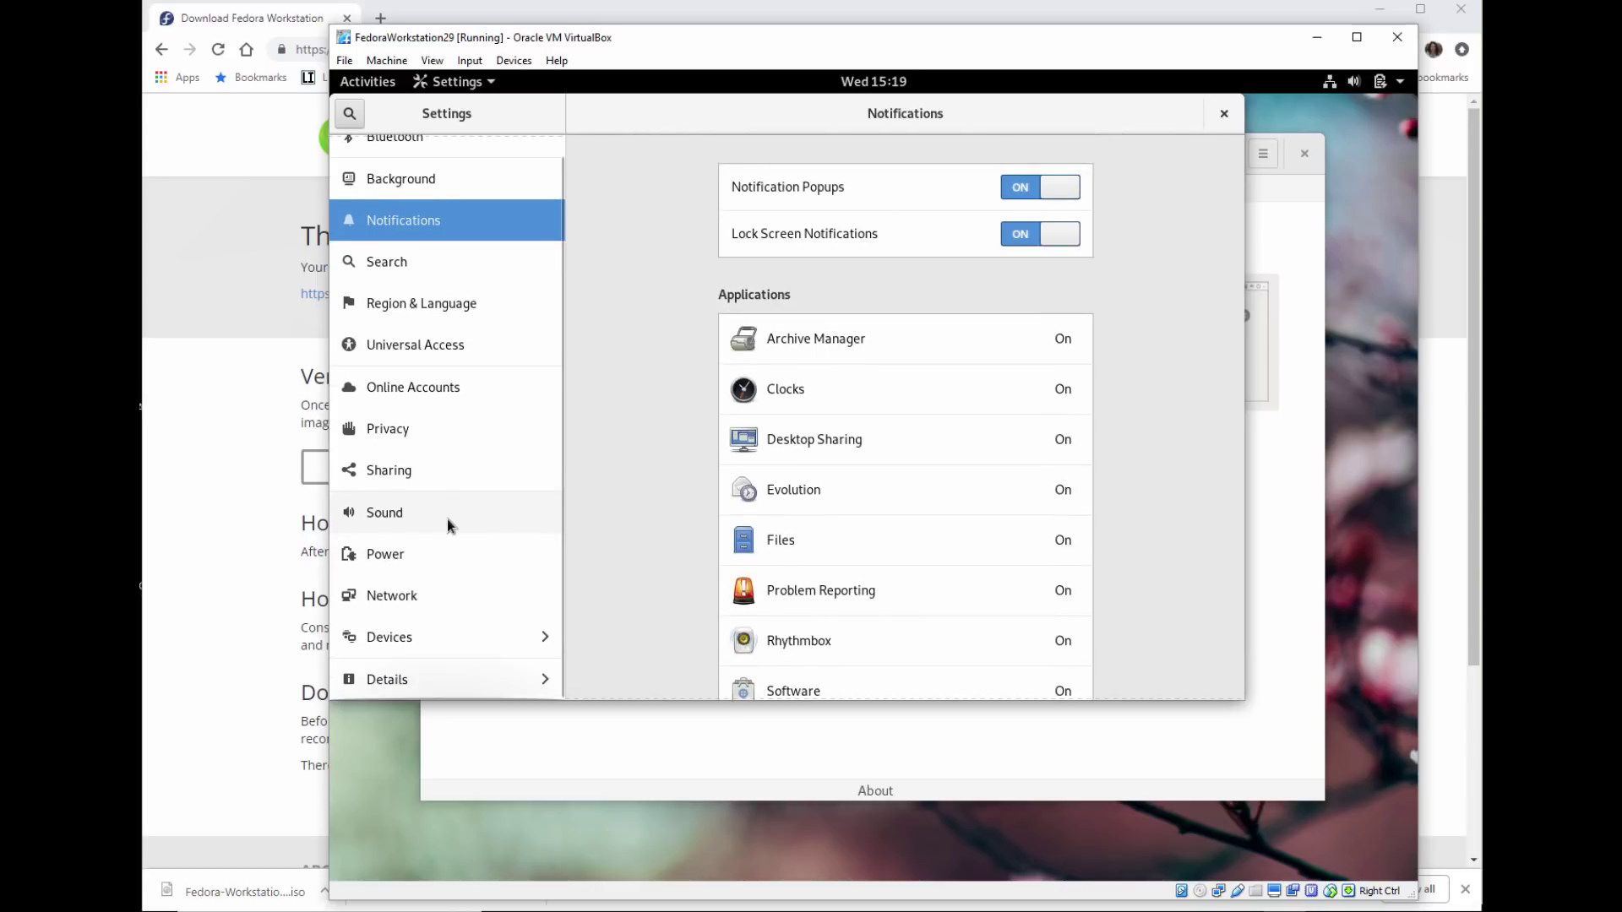
scroll(447, 524, up, 1)
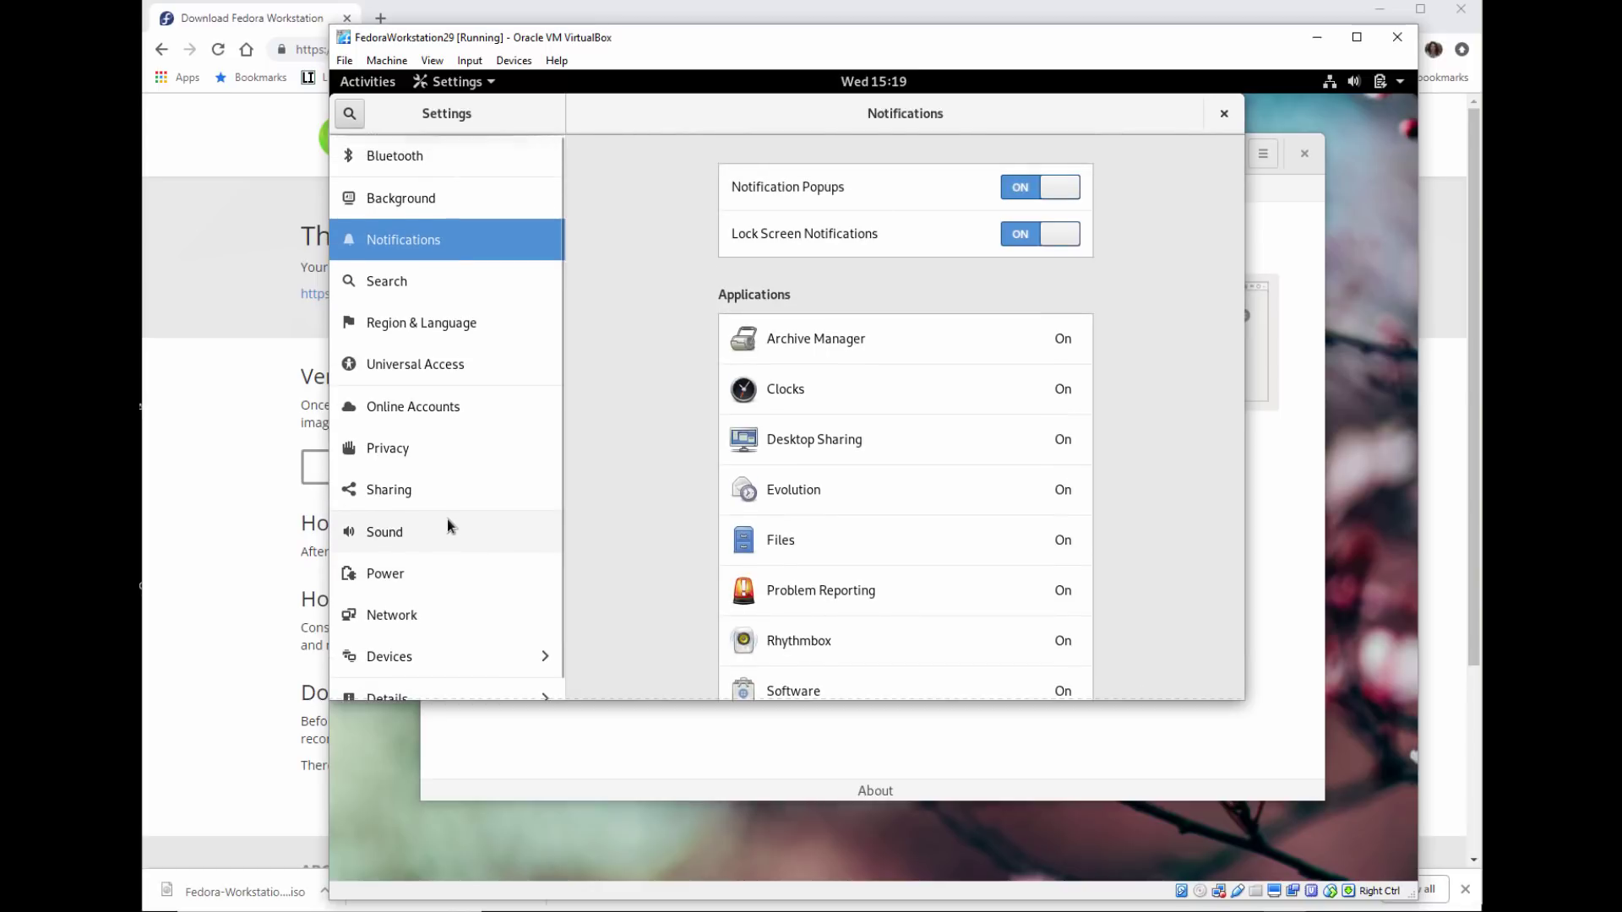
click(1225, 116)
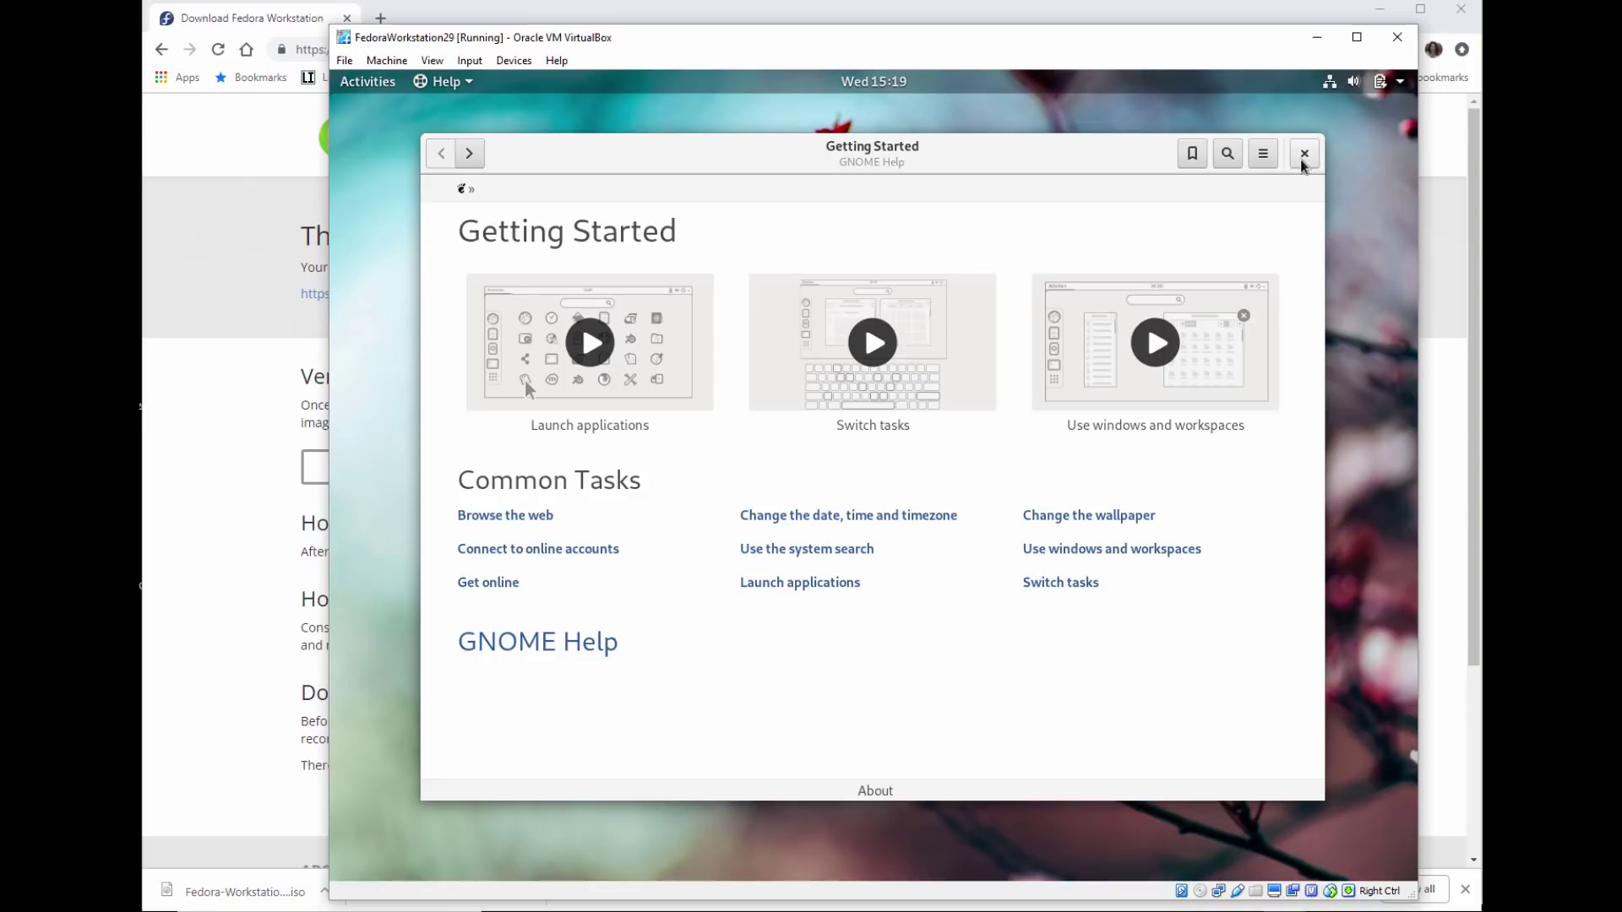
Close the Getting Started help with Ctrl+W and show the full Activities application grid
key(ctrl+w)
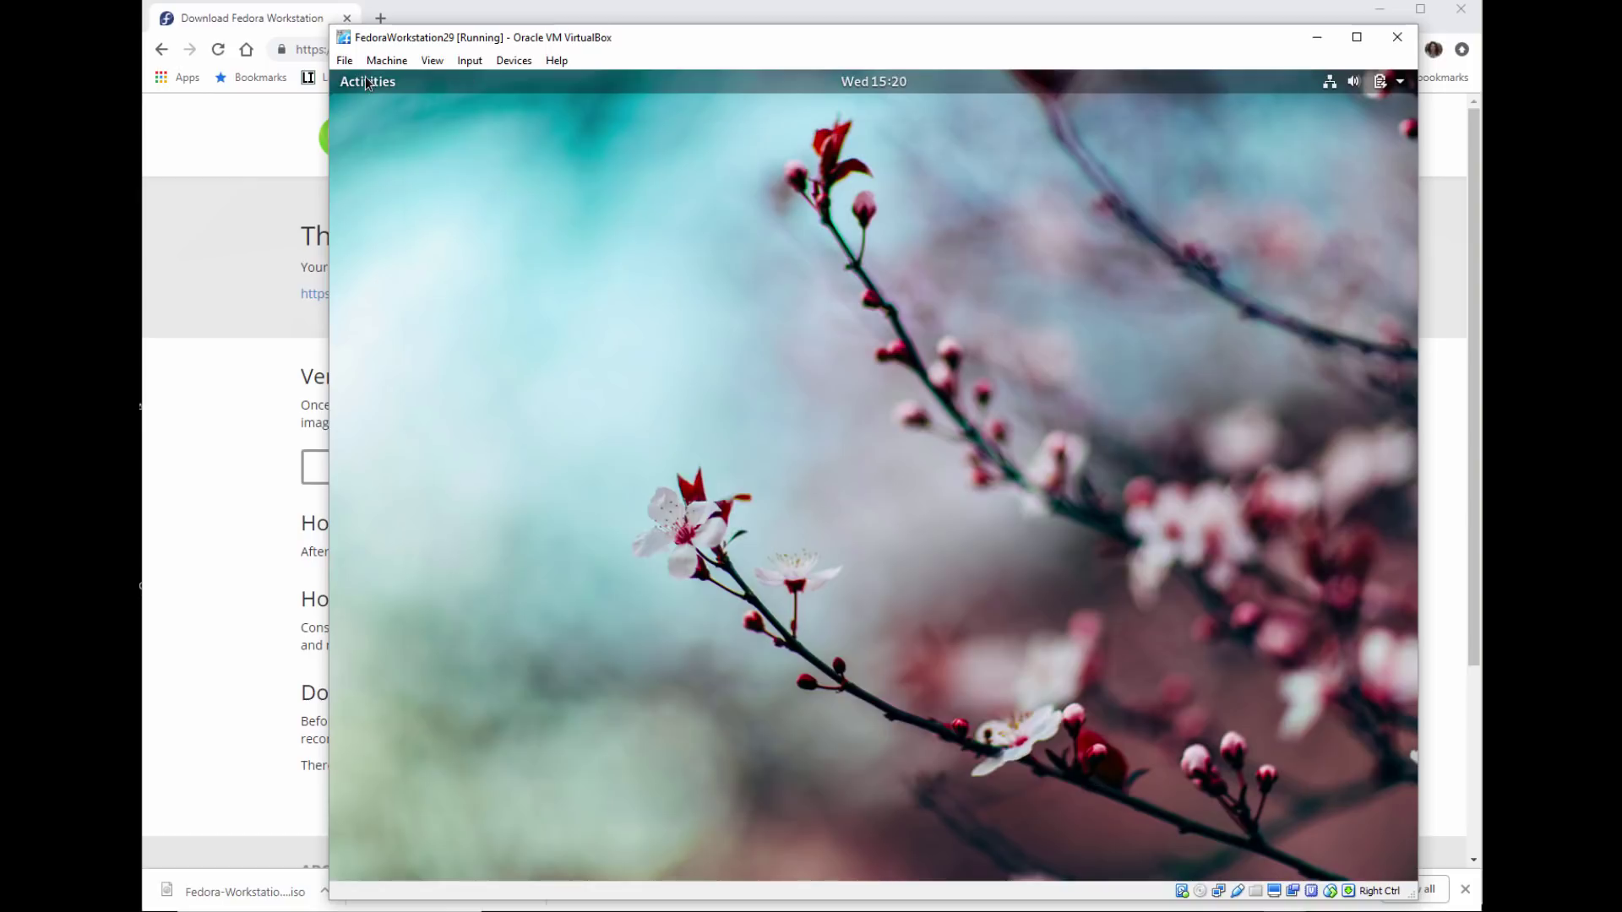
click(367, 82)
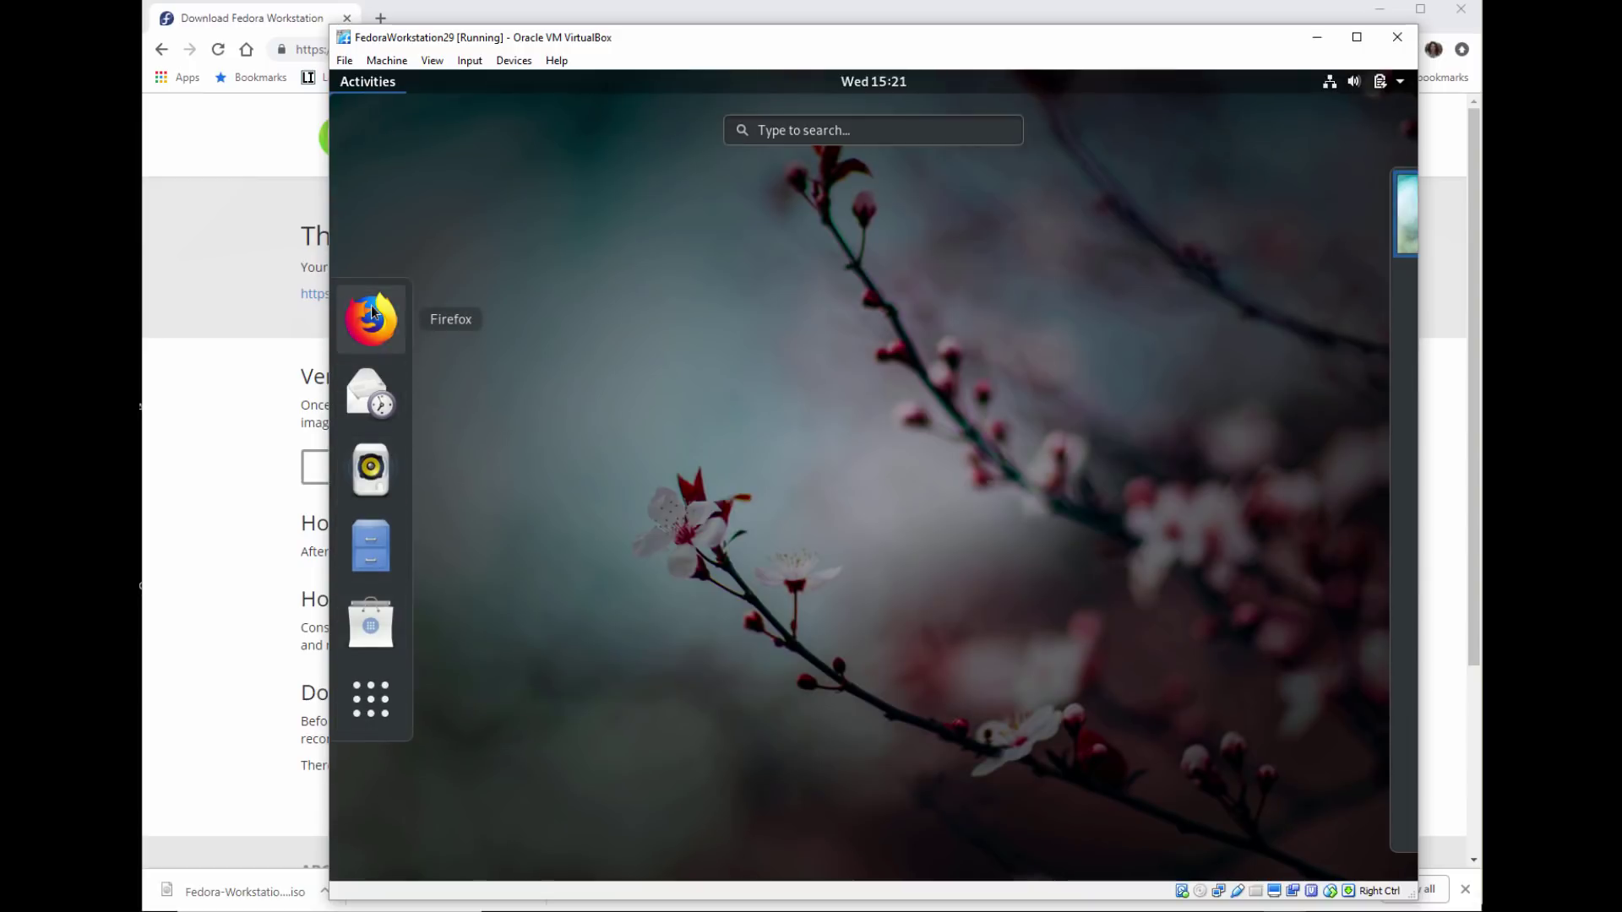
click(367, 714)
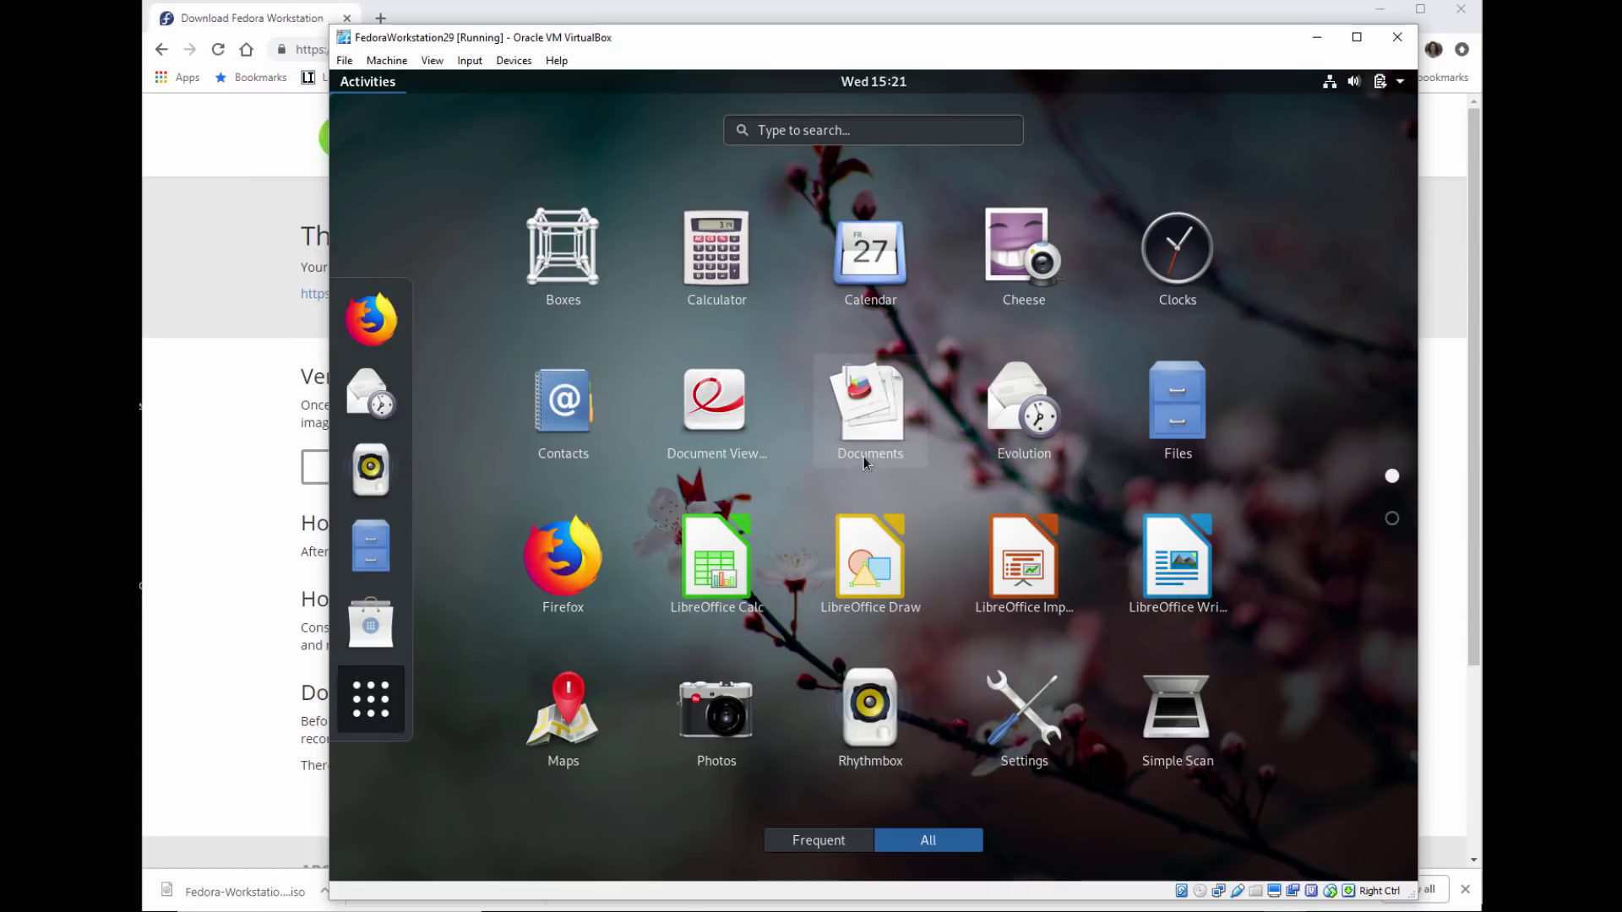
scroll(869, 452, down, 1)
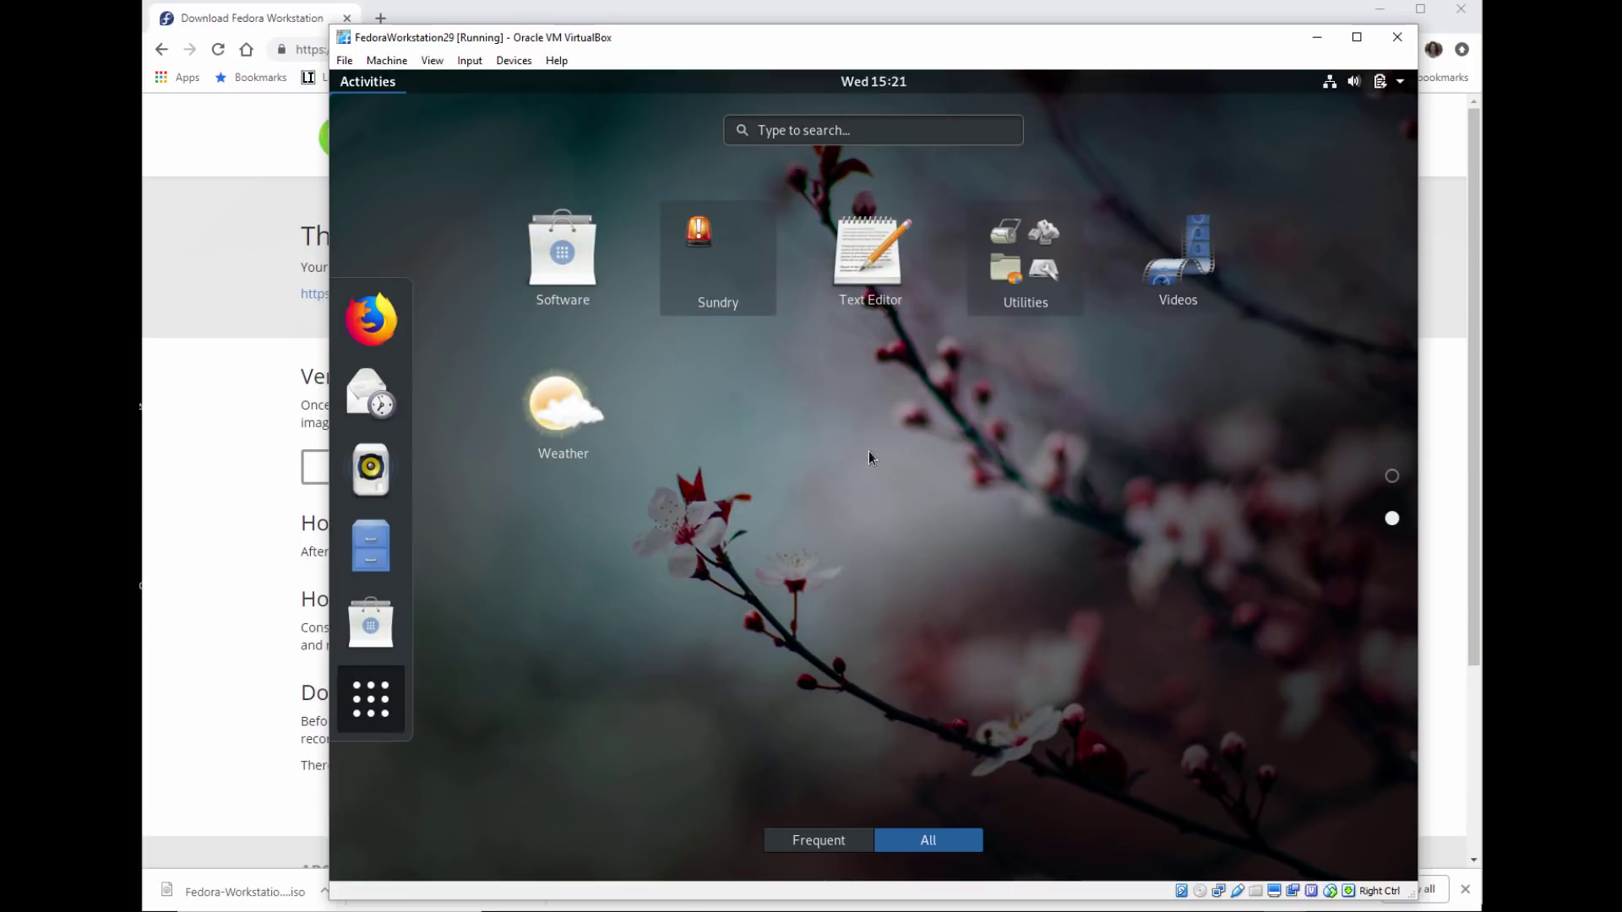
scroll(868, 451, up, 1)
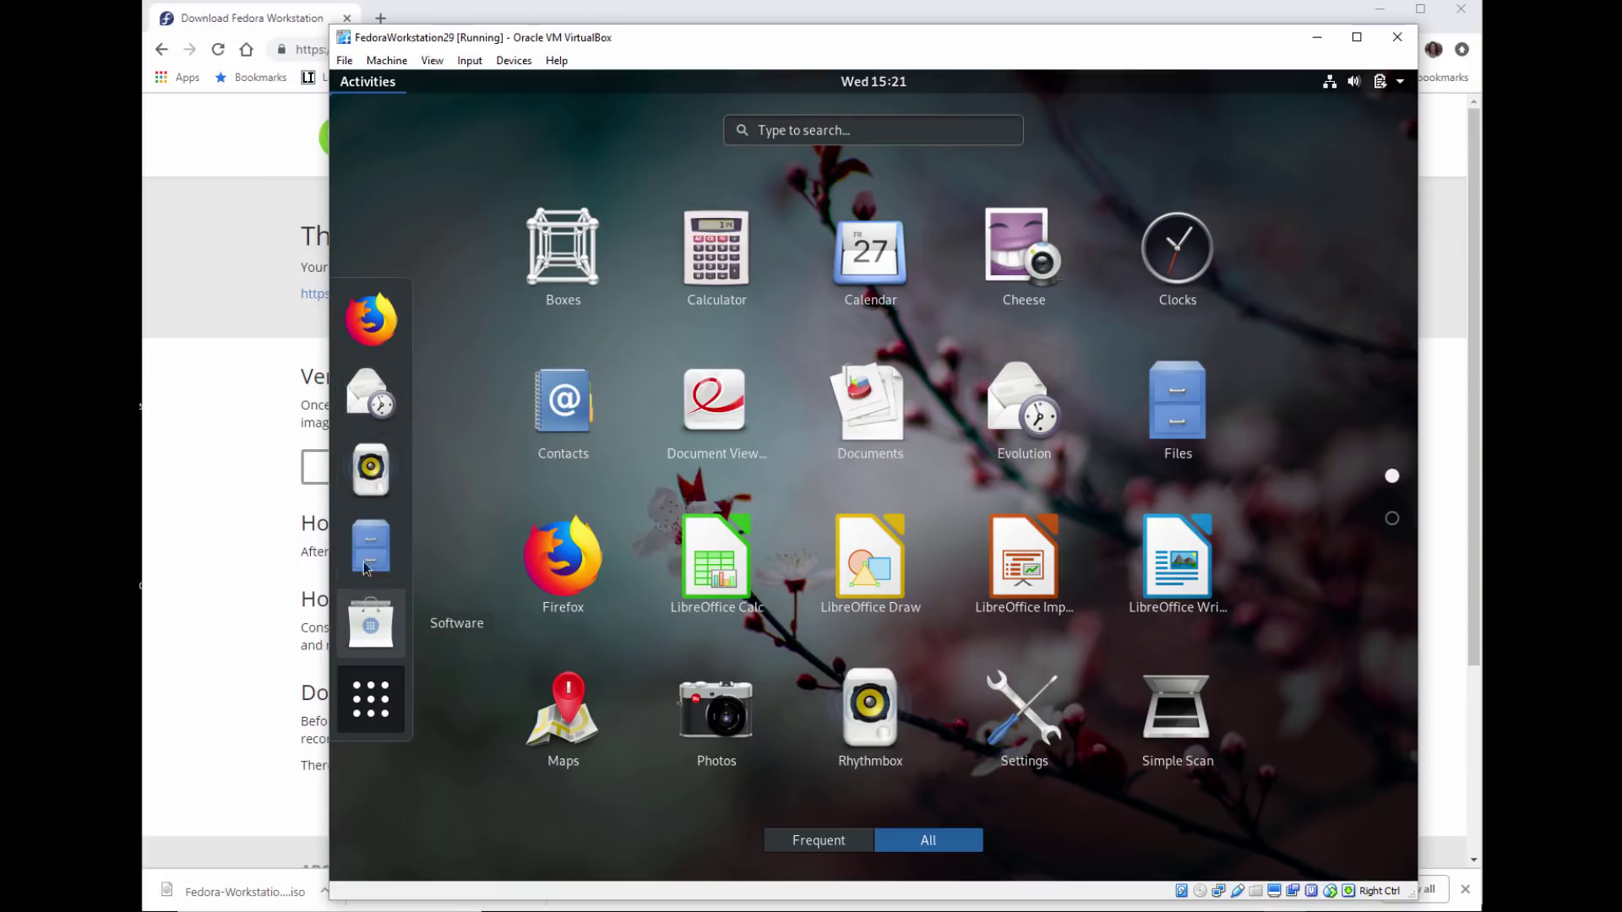
Launch Software, dismiss its welcome, enable third-party repositories, and browse Communication & News
click(365, 617)
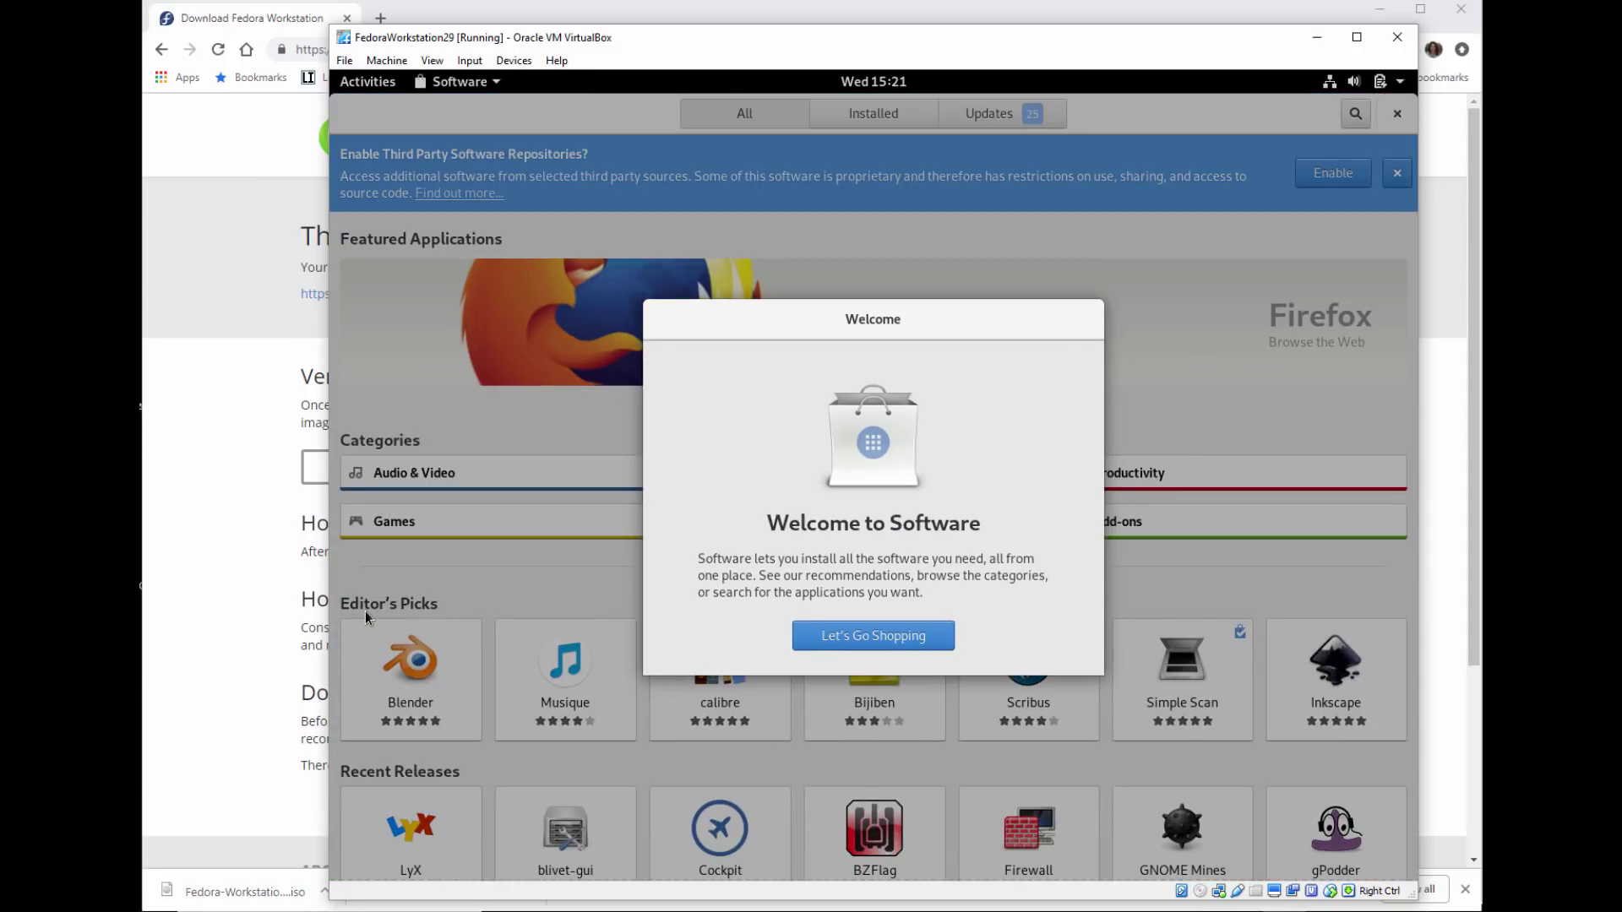
click(871, 636)
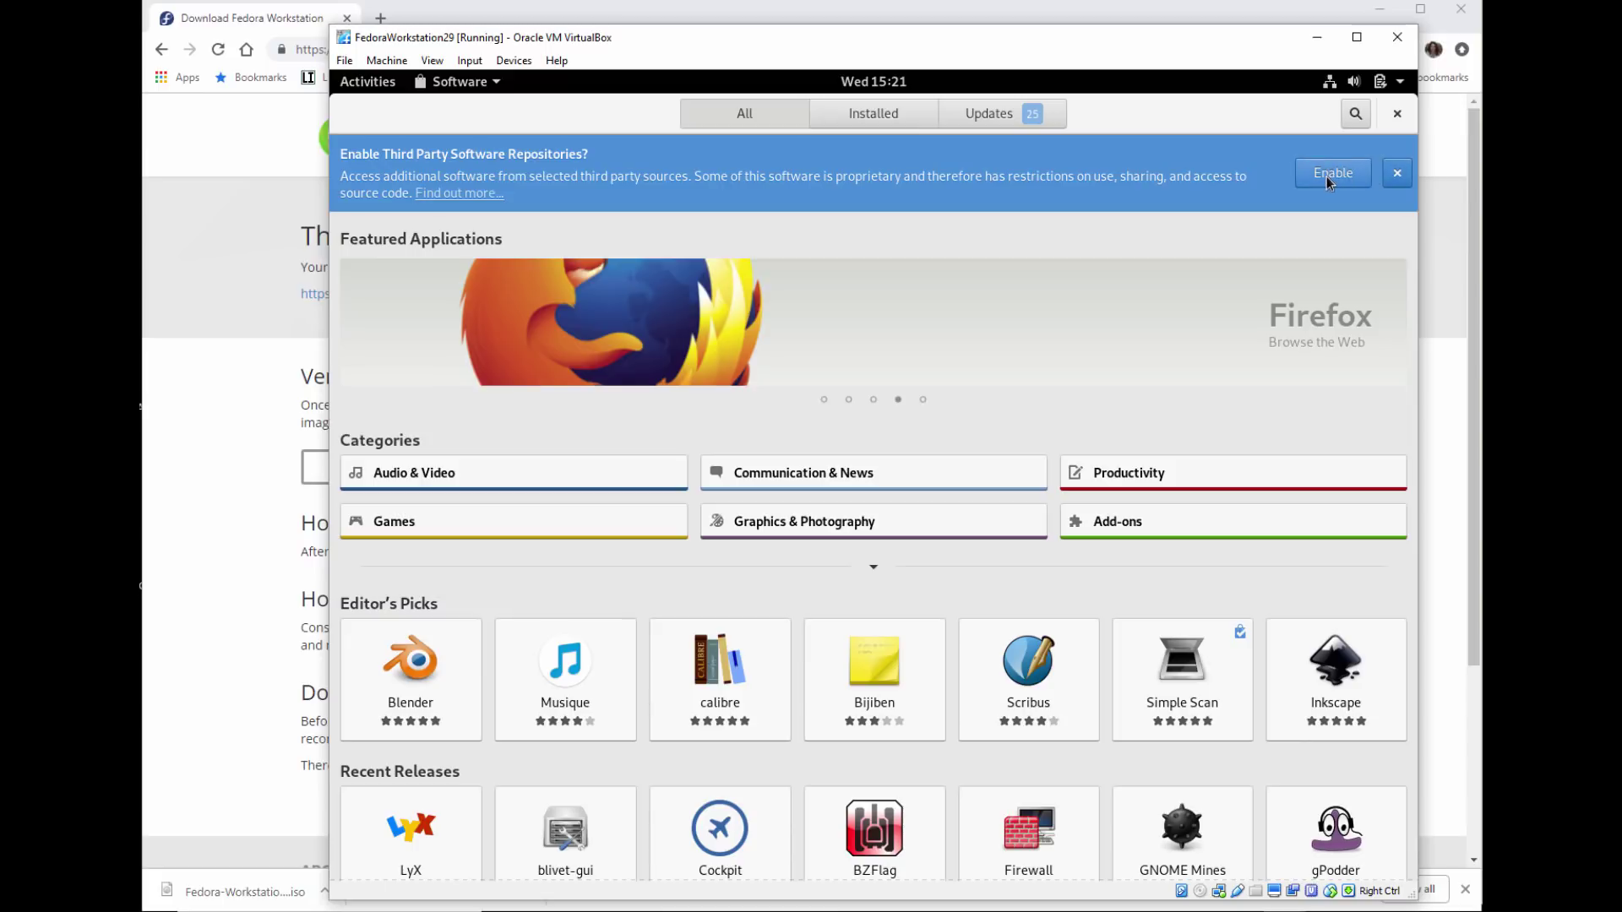
click(1327, 176)
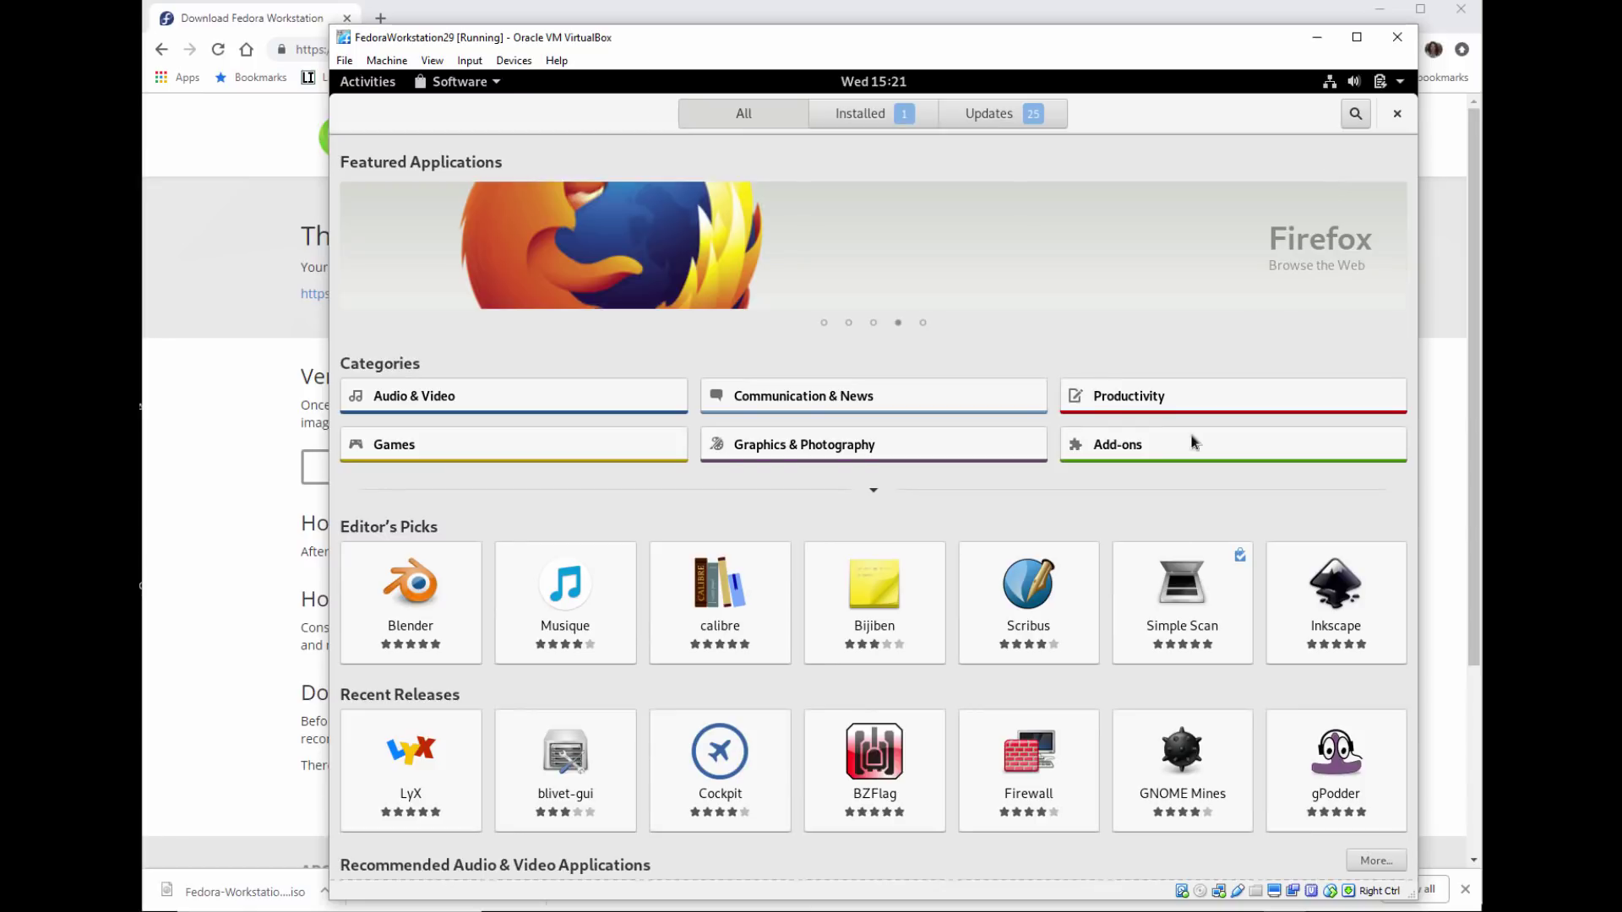
scroll(1137, 623, down, 2)
scroll(1137, 621, down, 3)
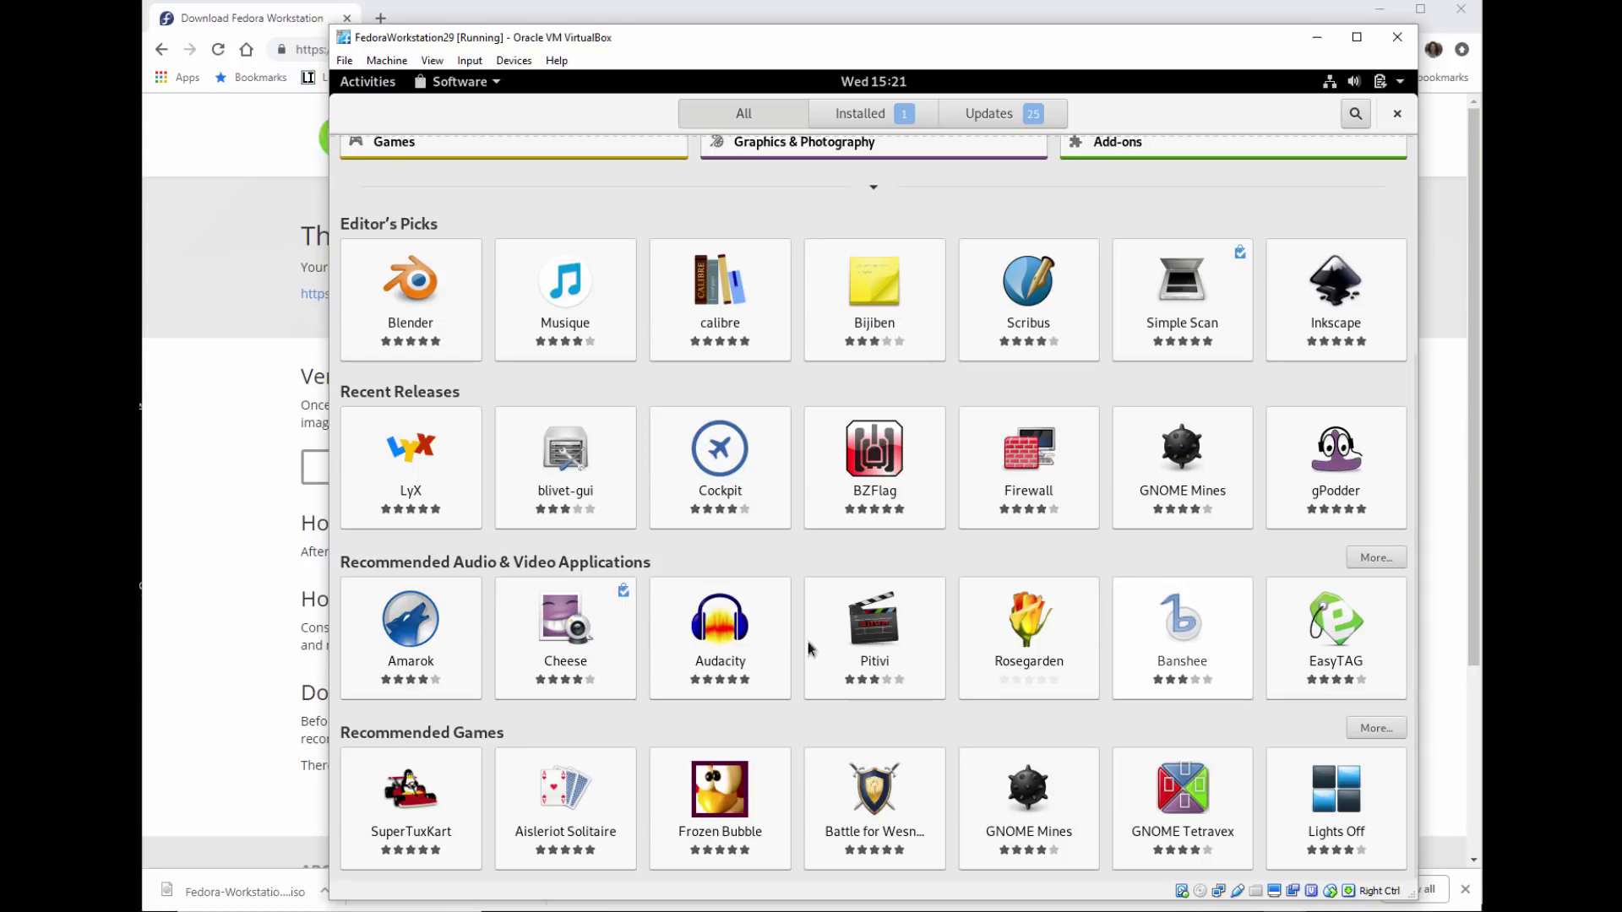
click(875, 341)
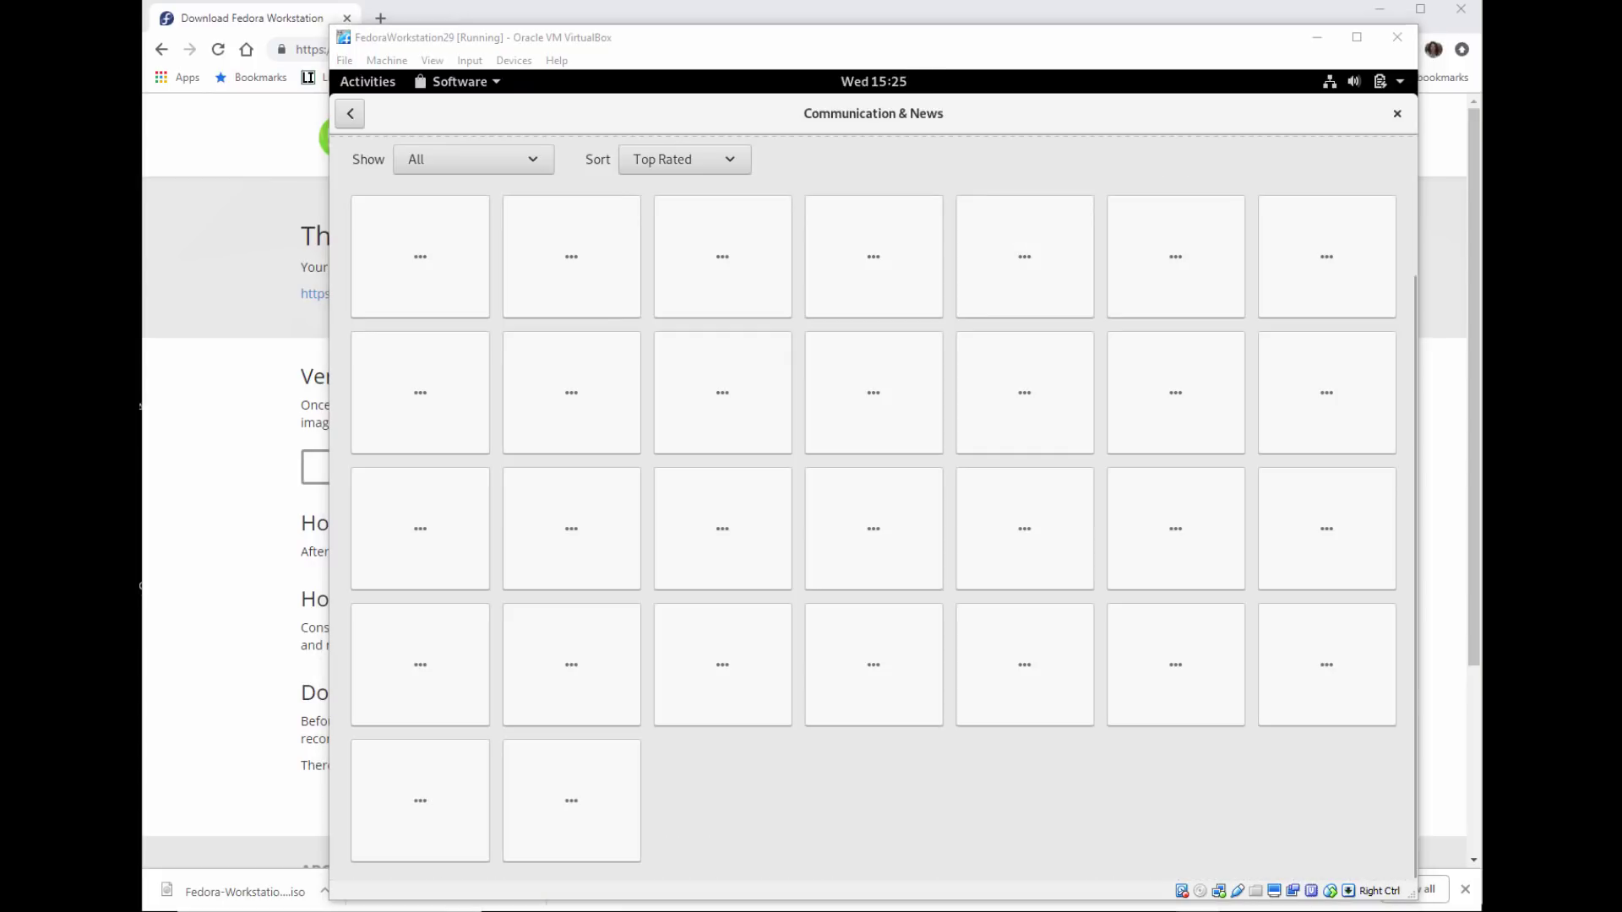
Install Twitter from its Software details page, then show the applications overview with Super+A
click(529, 778)
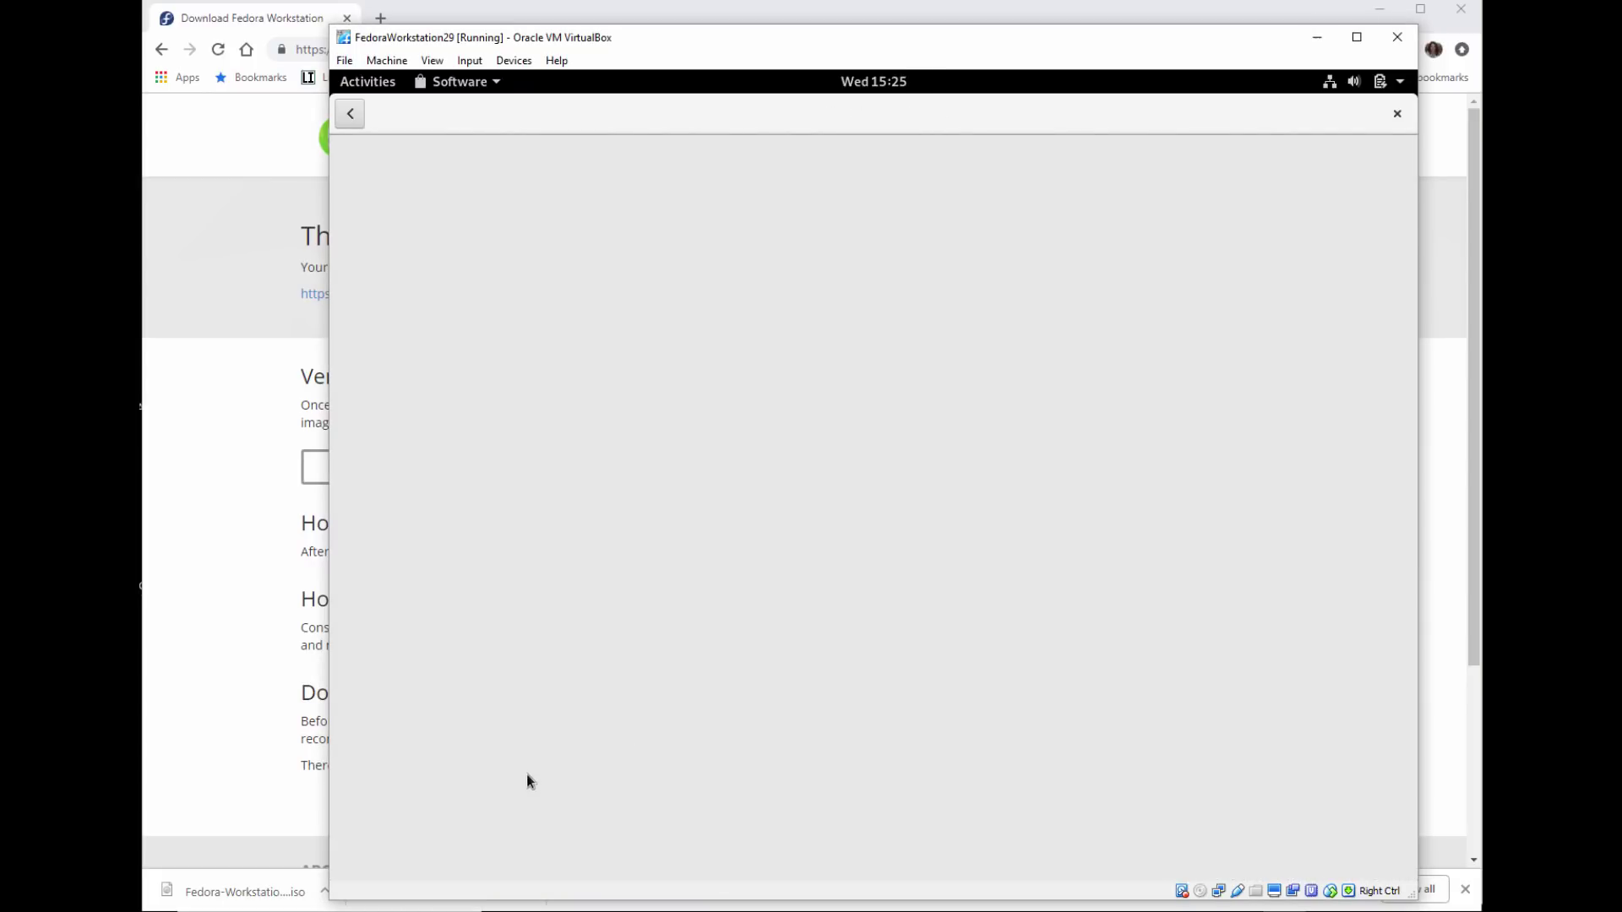
click(575, 247)
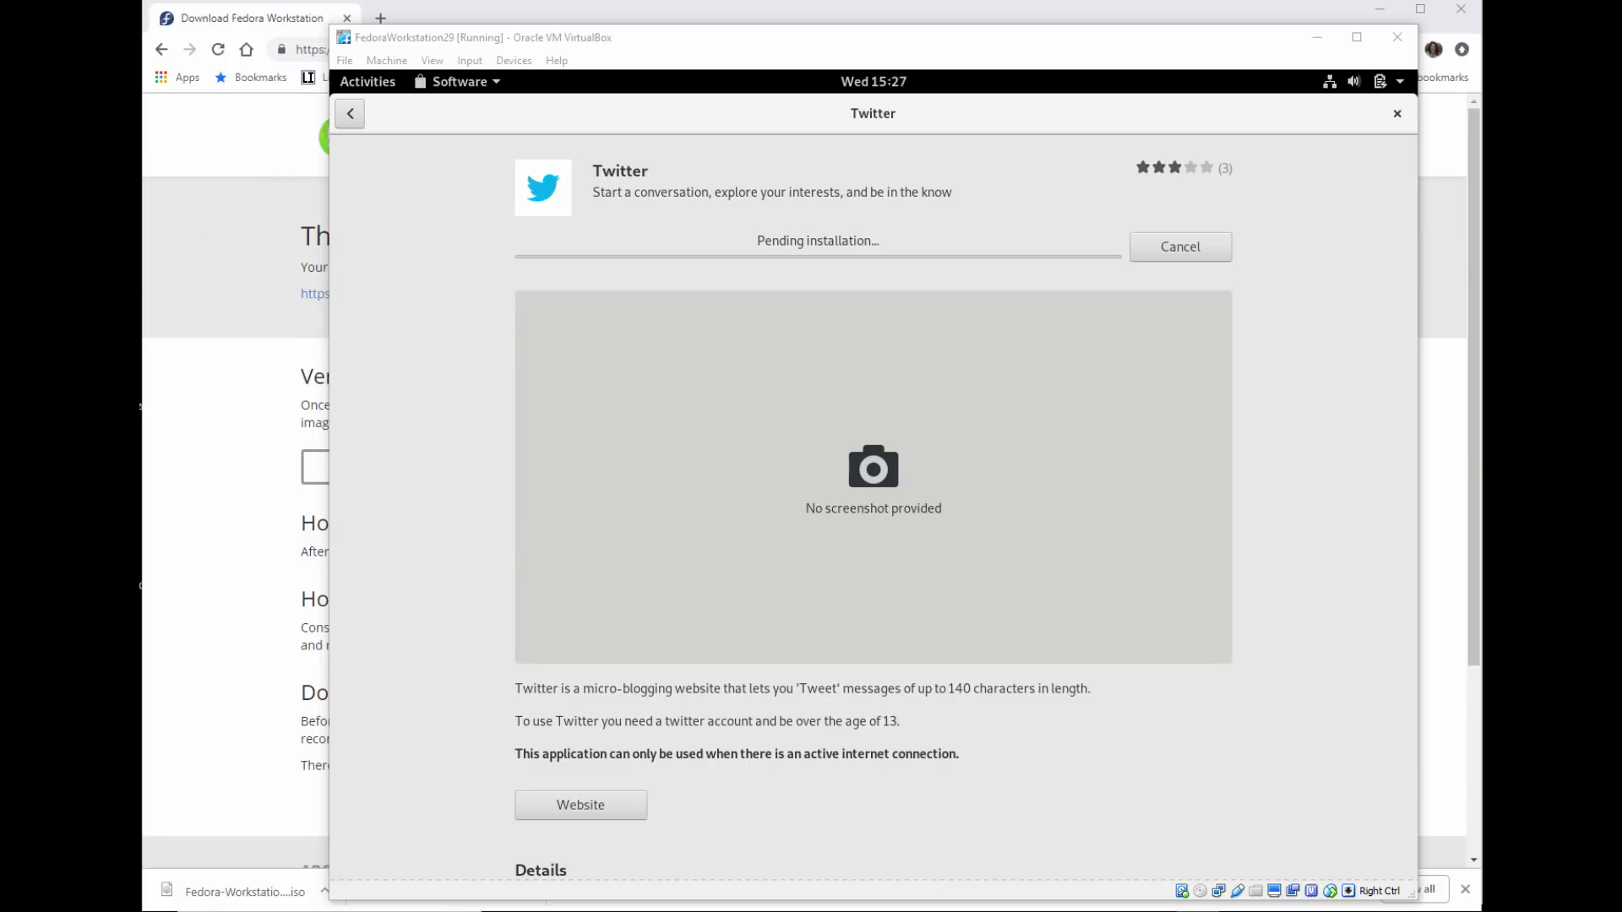
key(super+a)
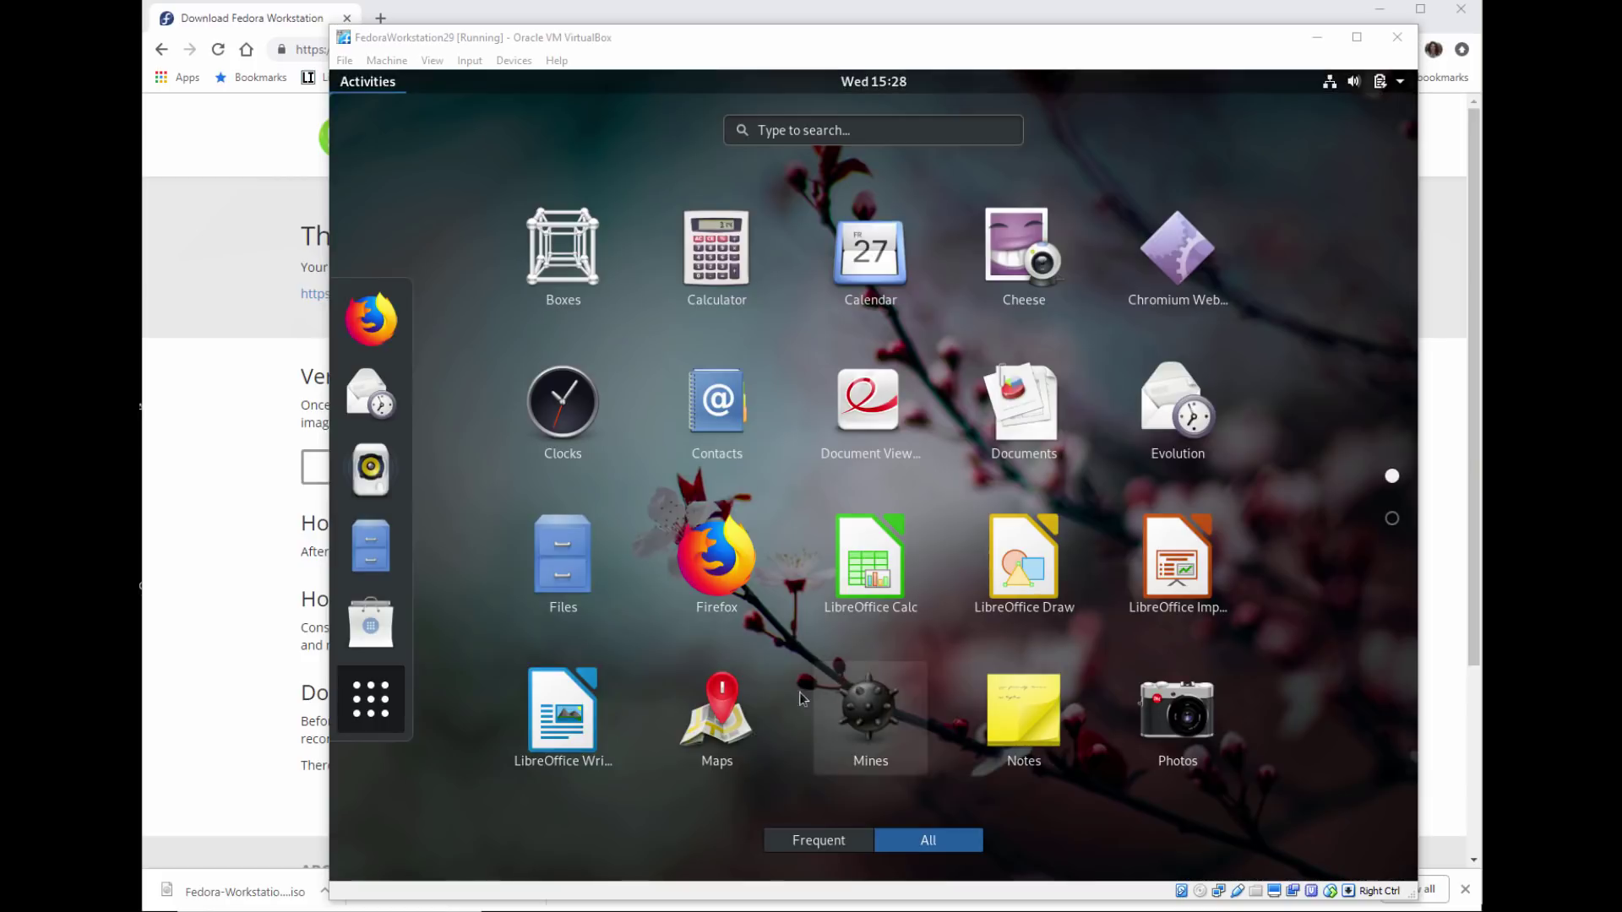
Start Firefox from the Fedora application grid and return to the Activities overview
click(701, 534)
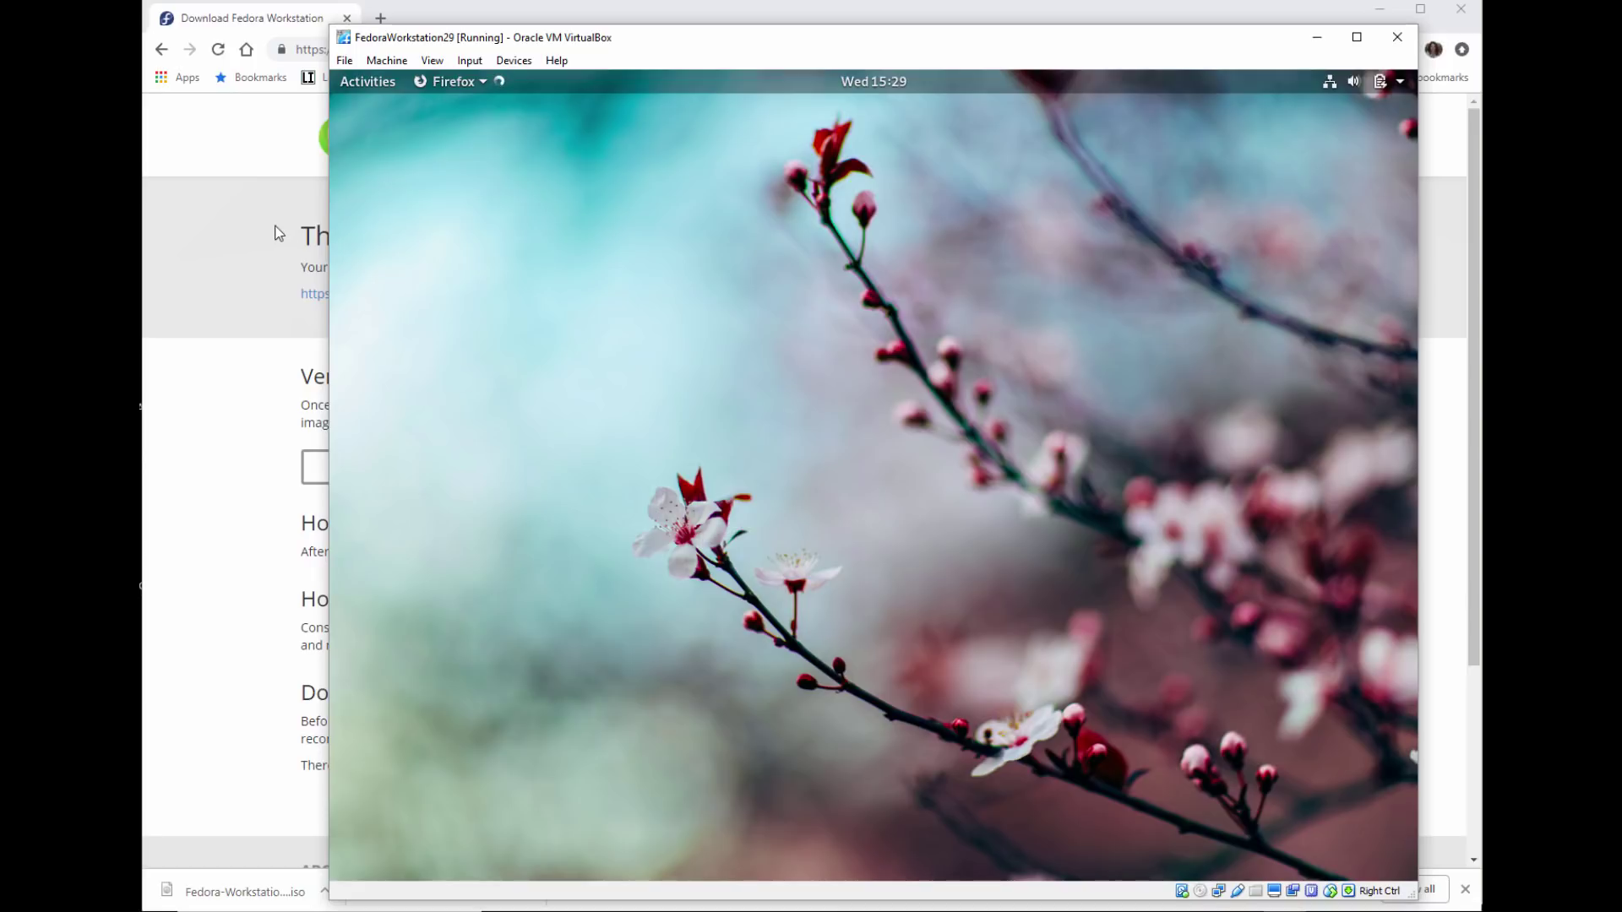
click(360, 81)
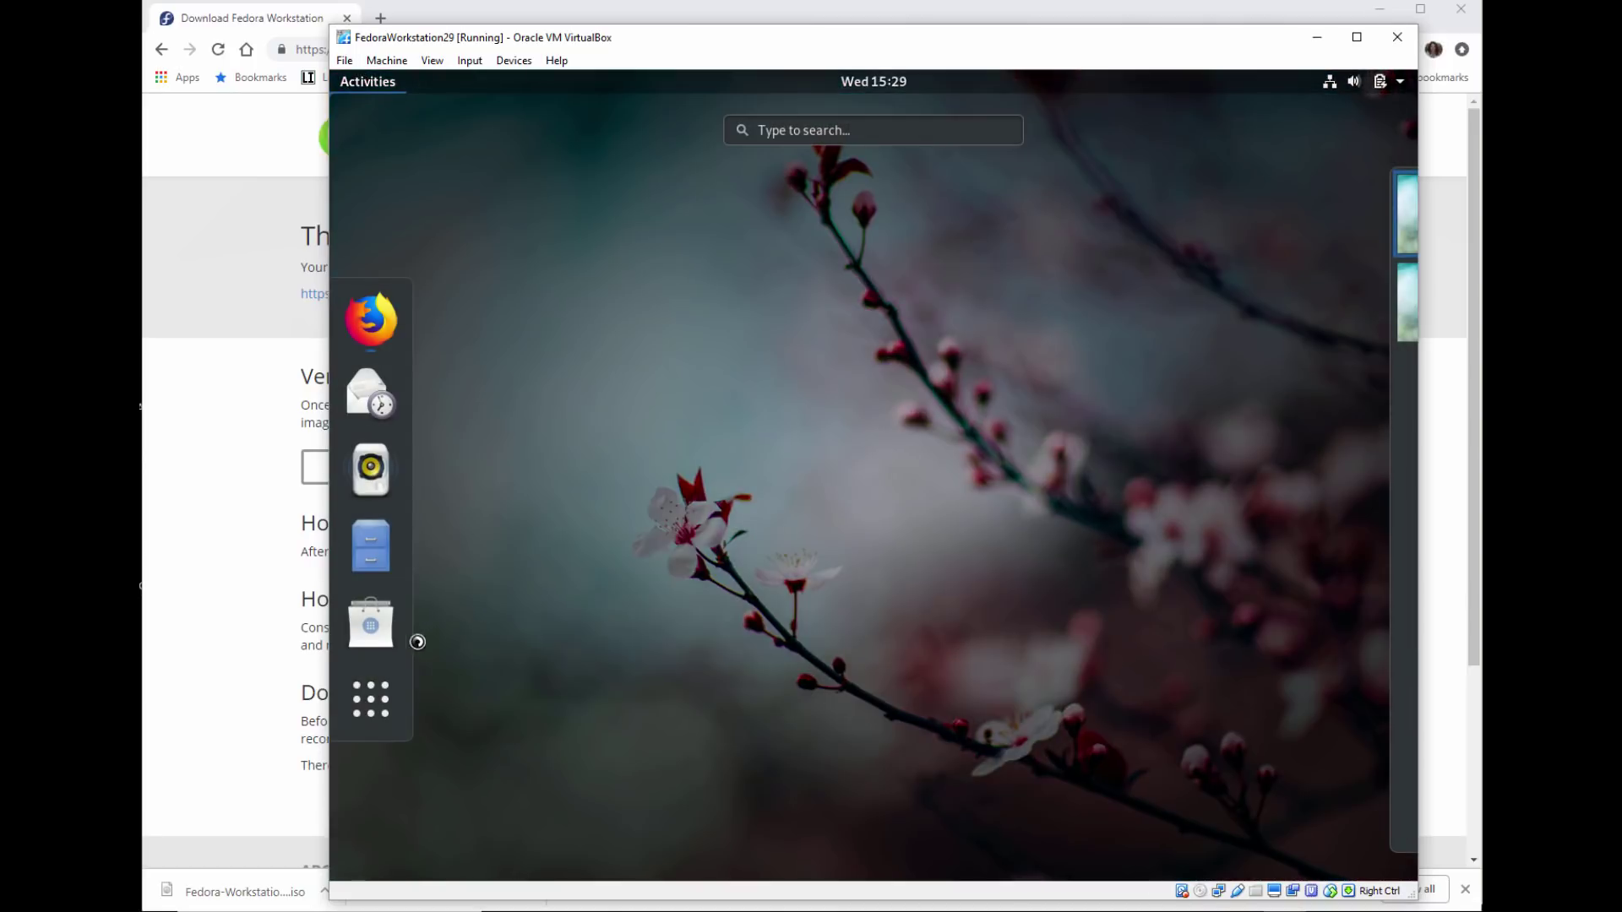